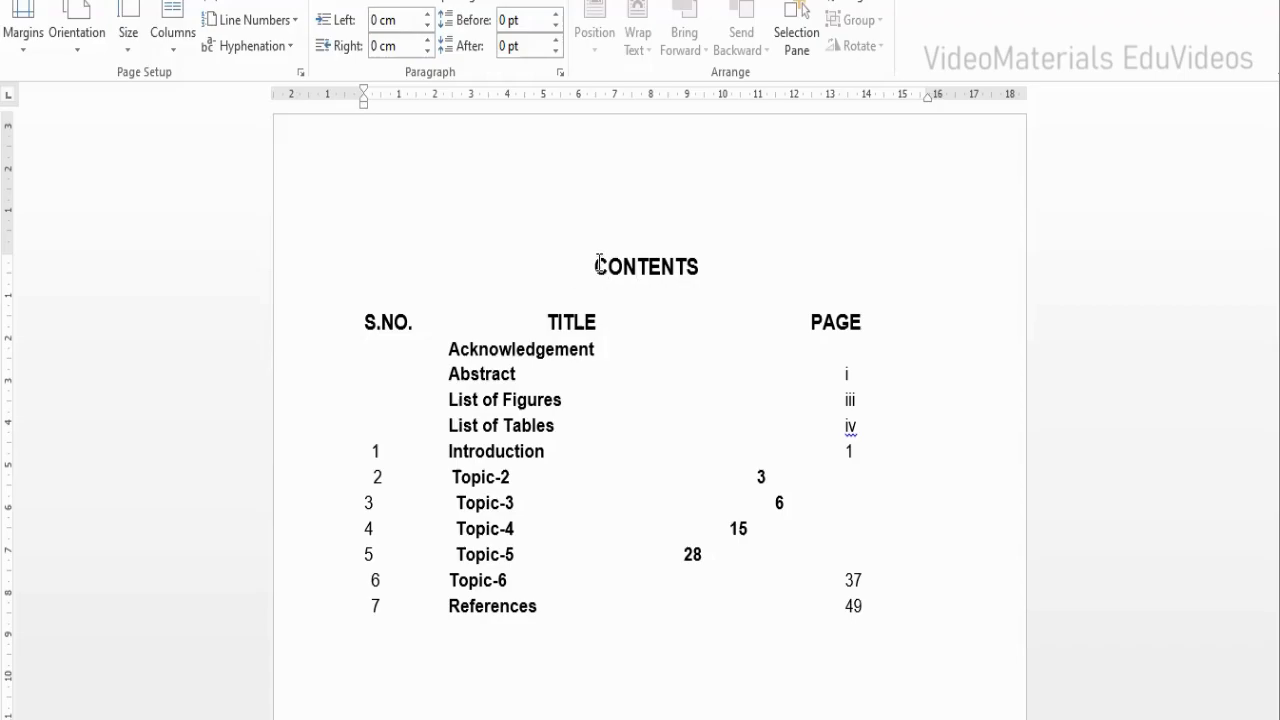
Step: Append "/INDEX" to the CONTENTS heading at the top of the page
left_click(597, 267)
left_click_drag(624, 264, 704, 270)
left_click(702, 262)
type("/INDEX")
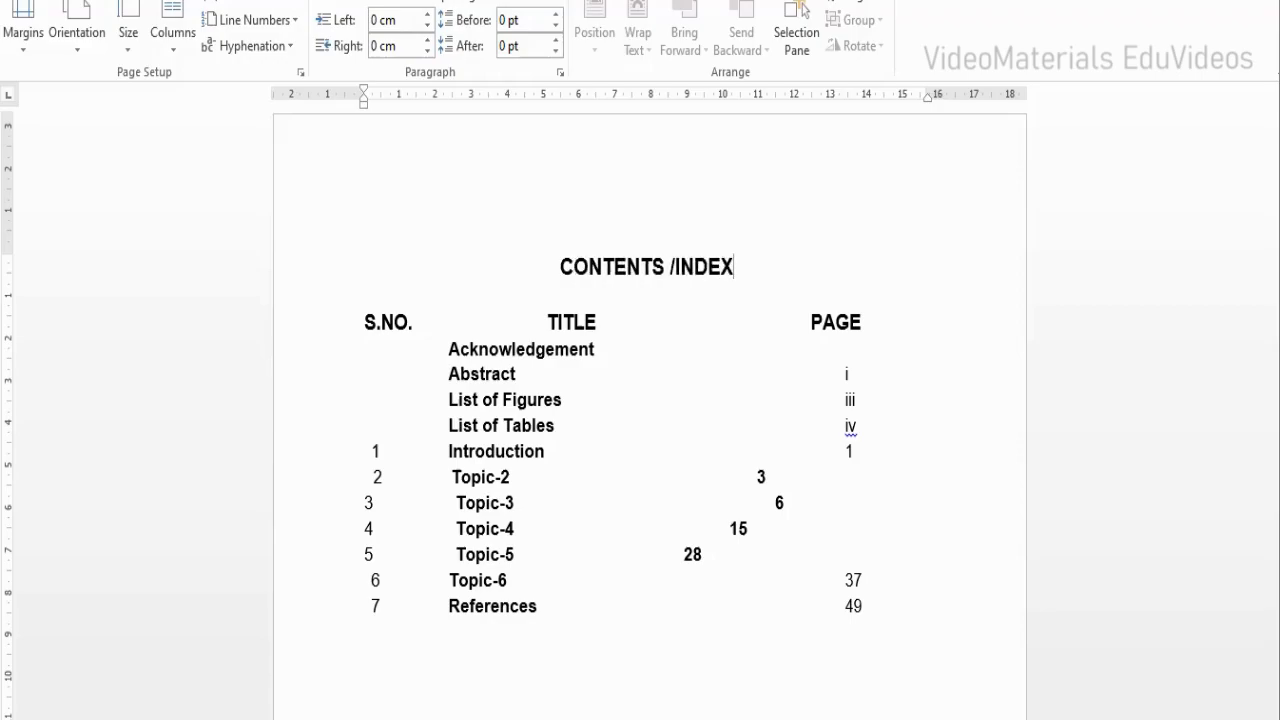
Step: Delete "/INDEX" from the end of the CONTENTS heading
key("BackSpace")
key("BackSpace")
key("BackSpace")
key("BackSpace")
key("BackSpace")
key("BackSpace")
key("BackSpace")
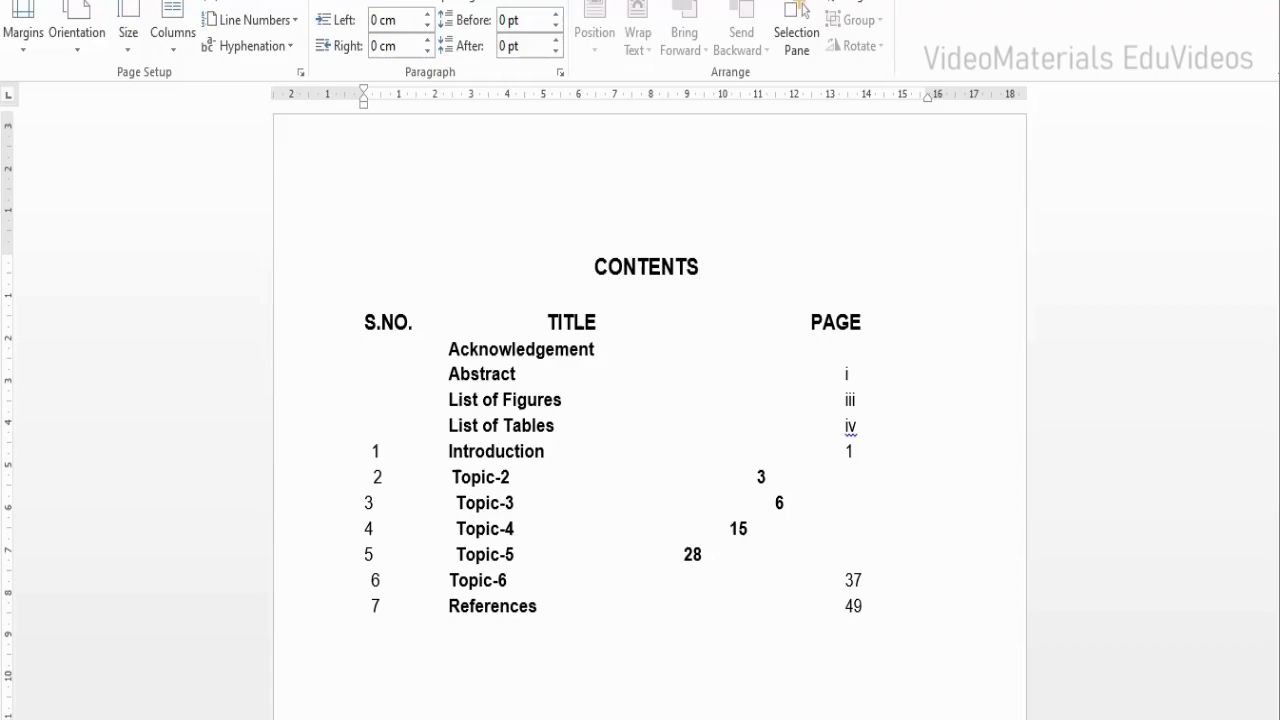
left_click(648, 296)
key("Down")
key("Down")
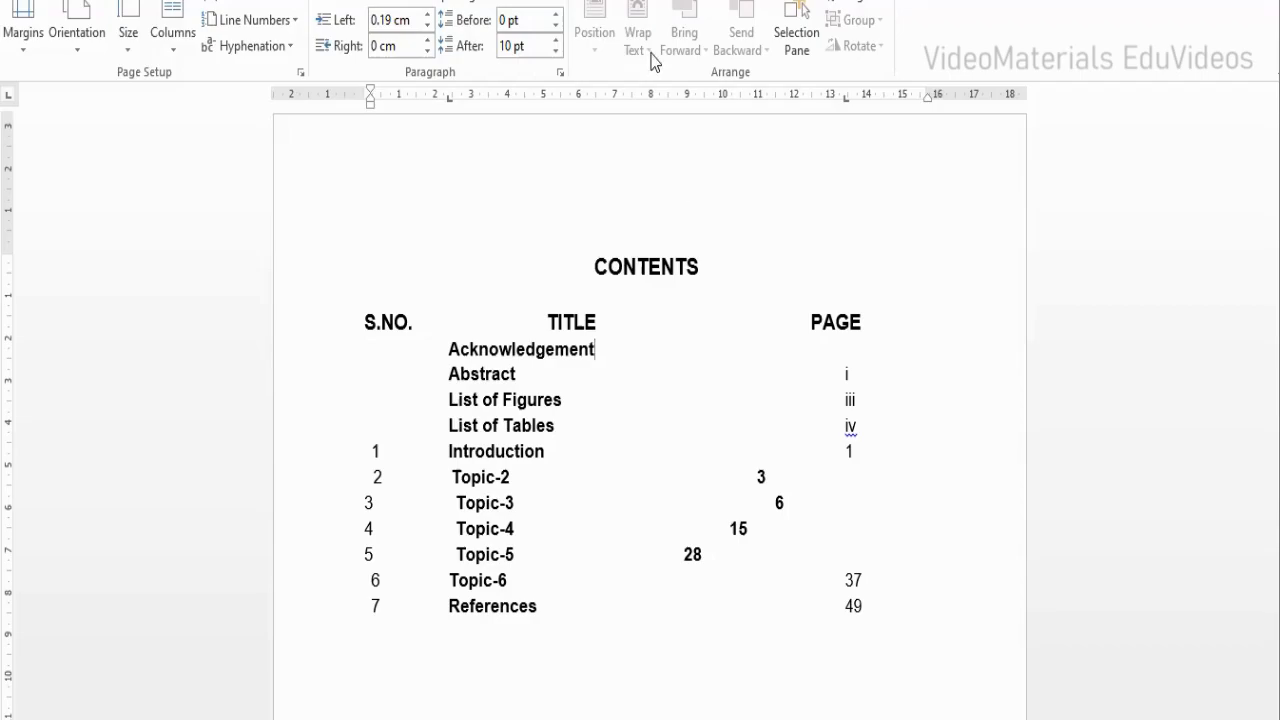
left_click(449, 97)
left_click_drag(597, 349, 556, 349)
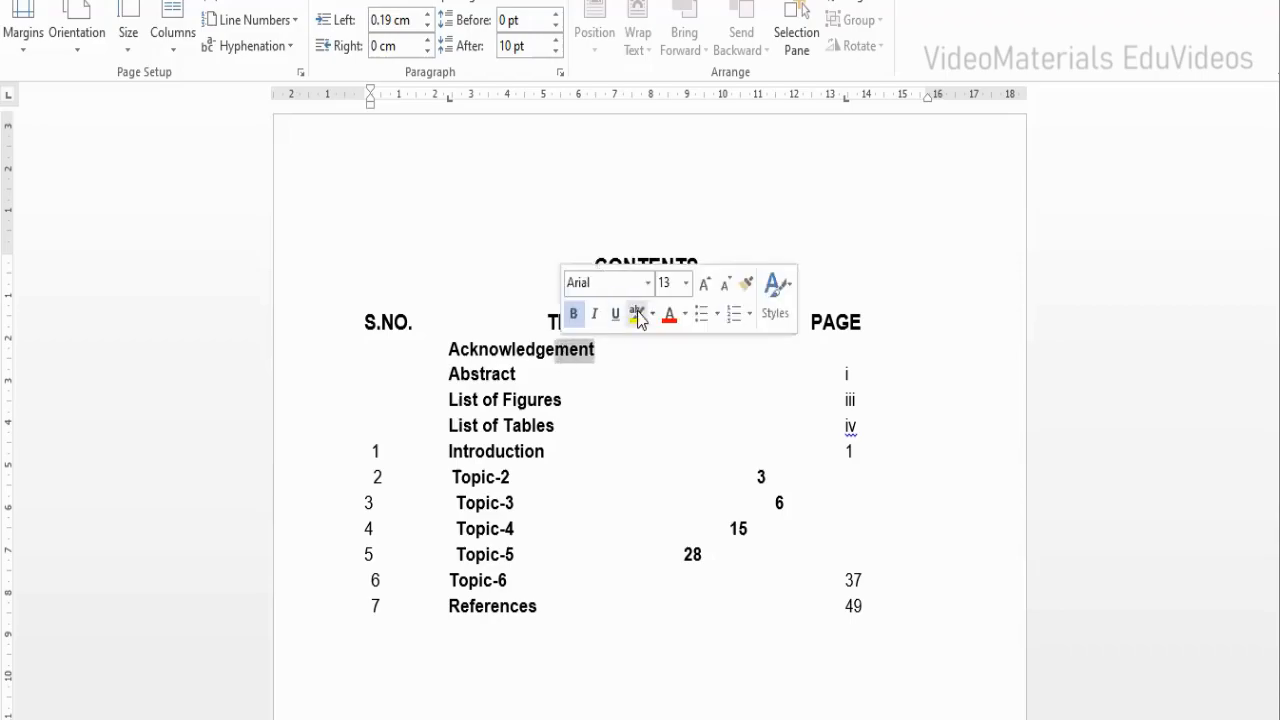
left_click(655, 264)
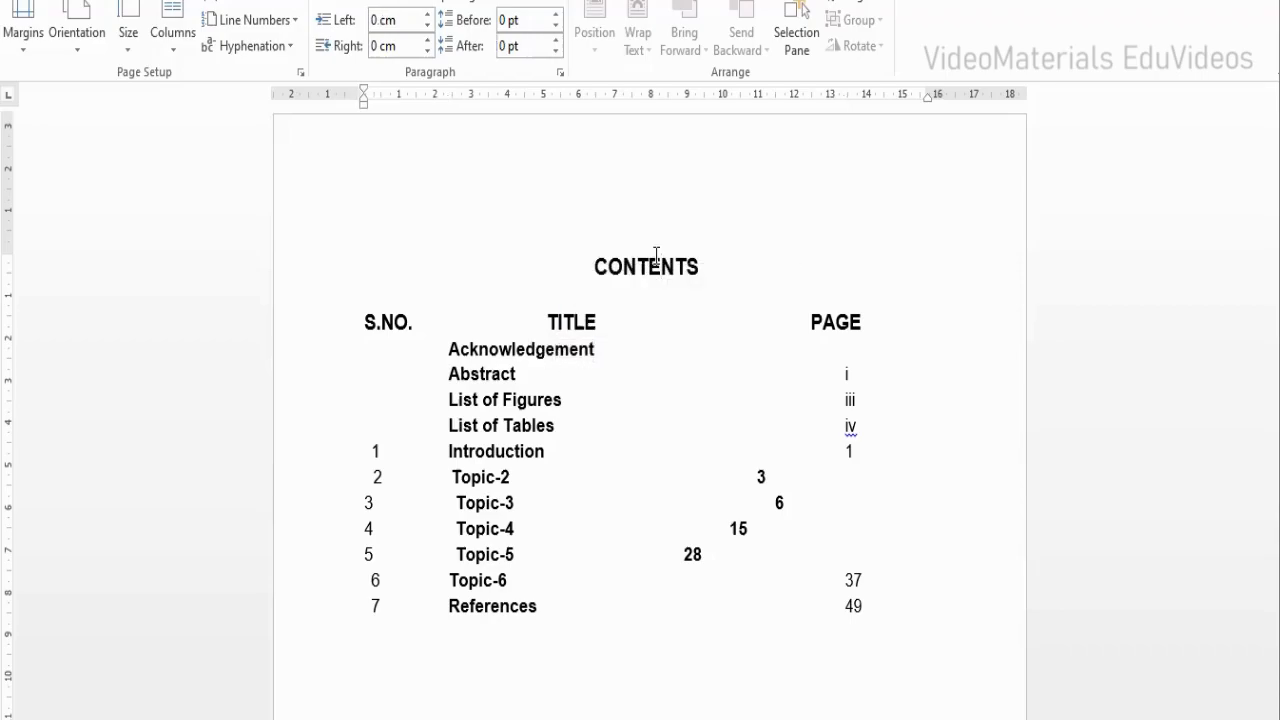
key("Down")
key("Down")
key("Down")
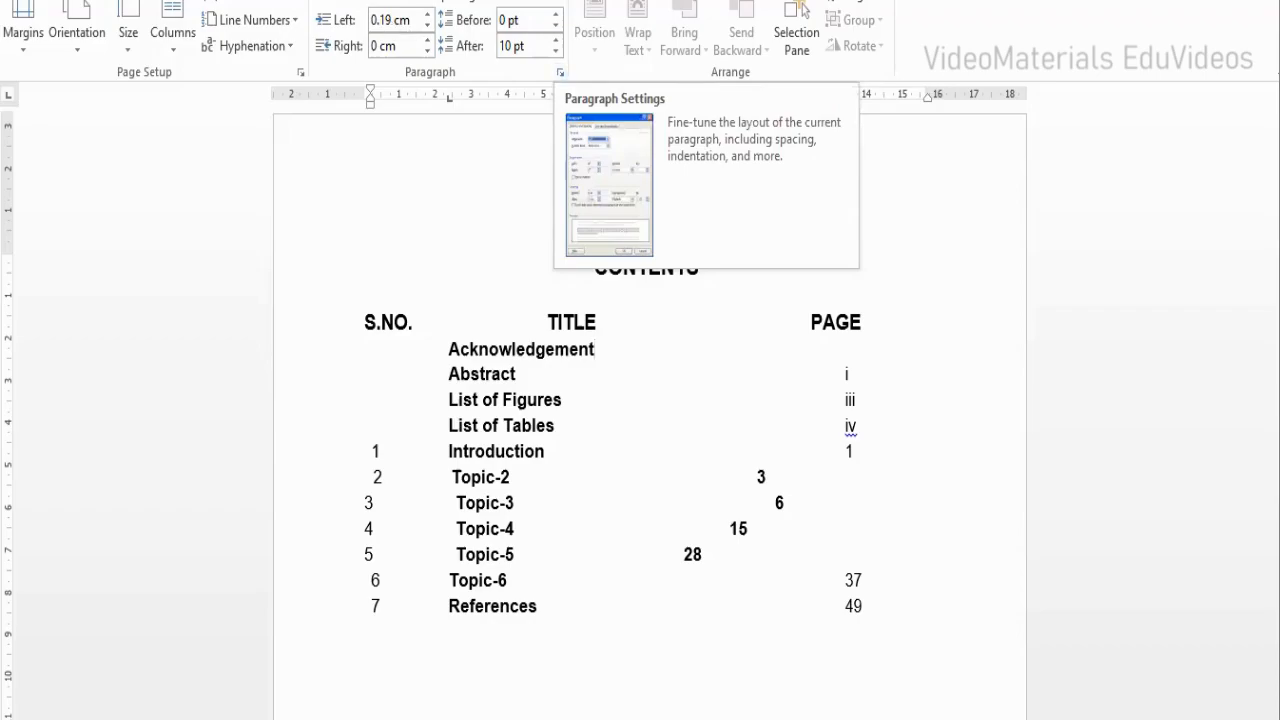
left_click(560, 76)
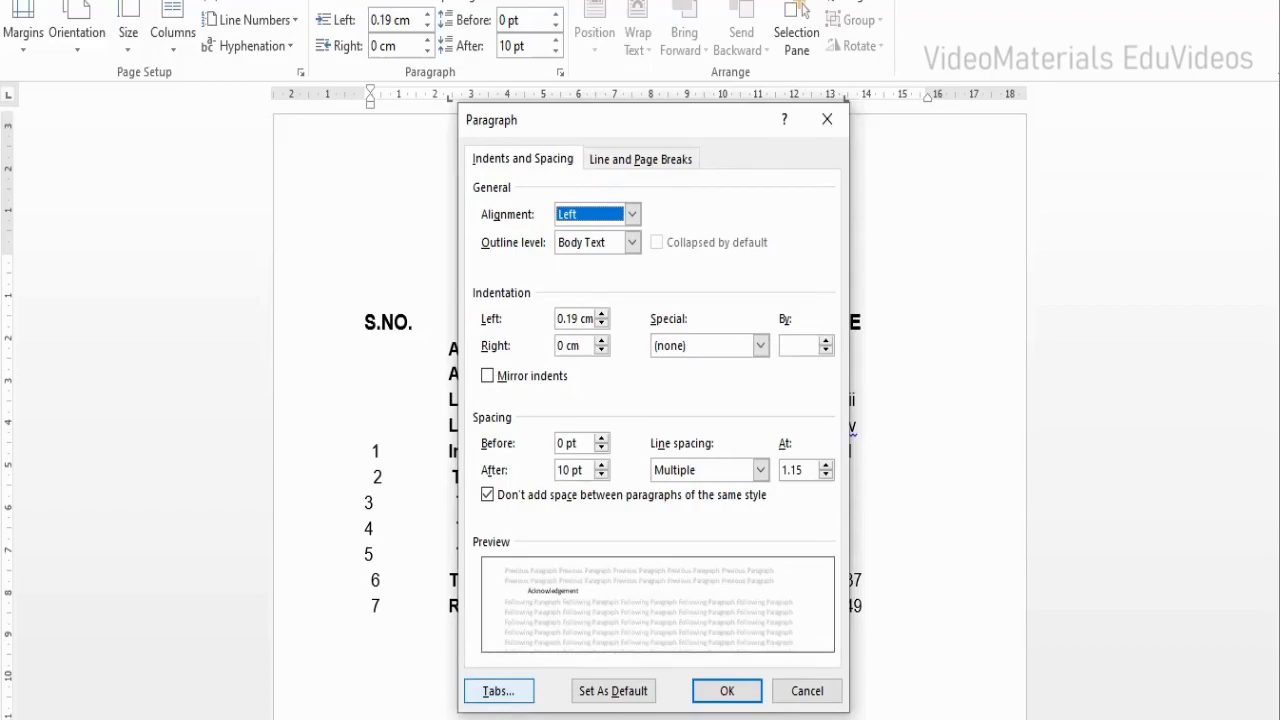
left_click(499, 691)
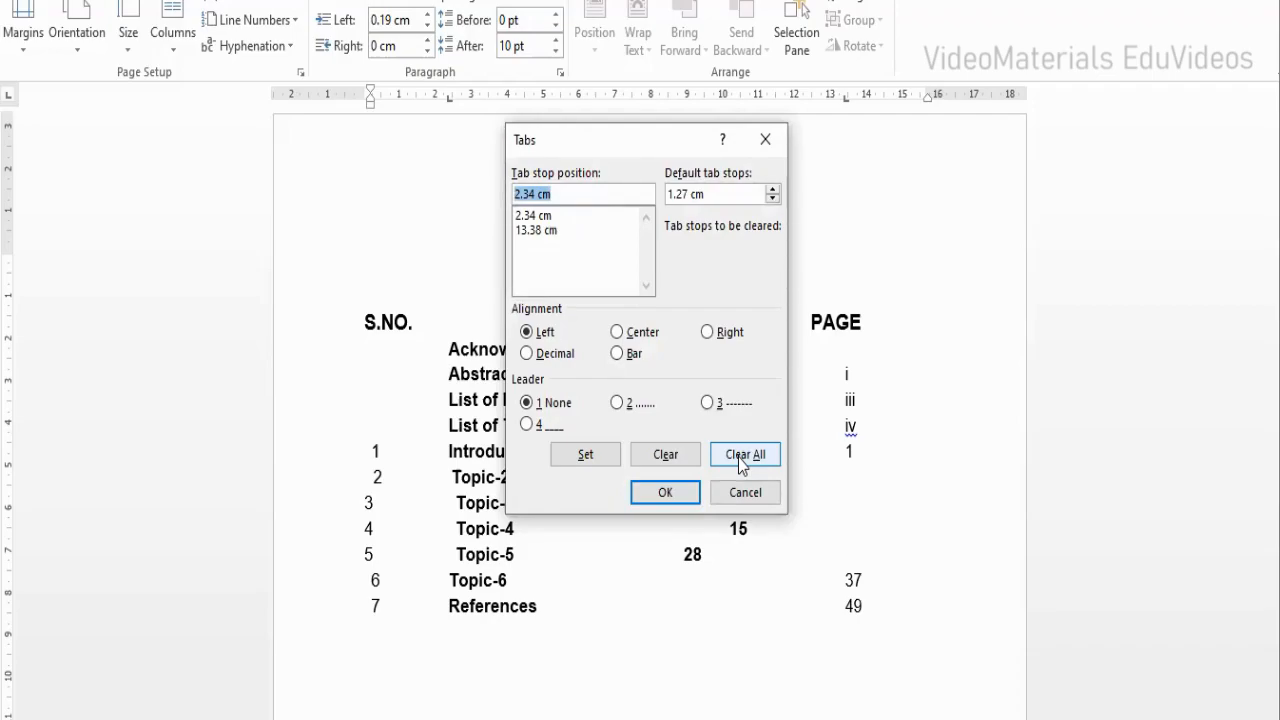
left_click(738, 457)
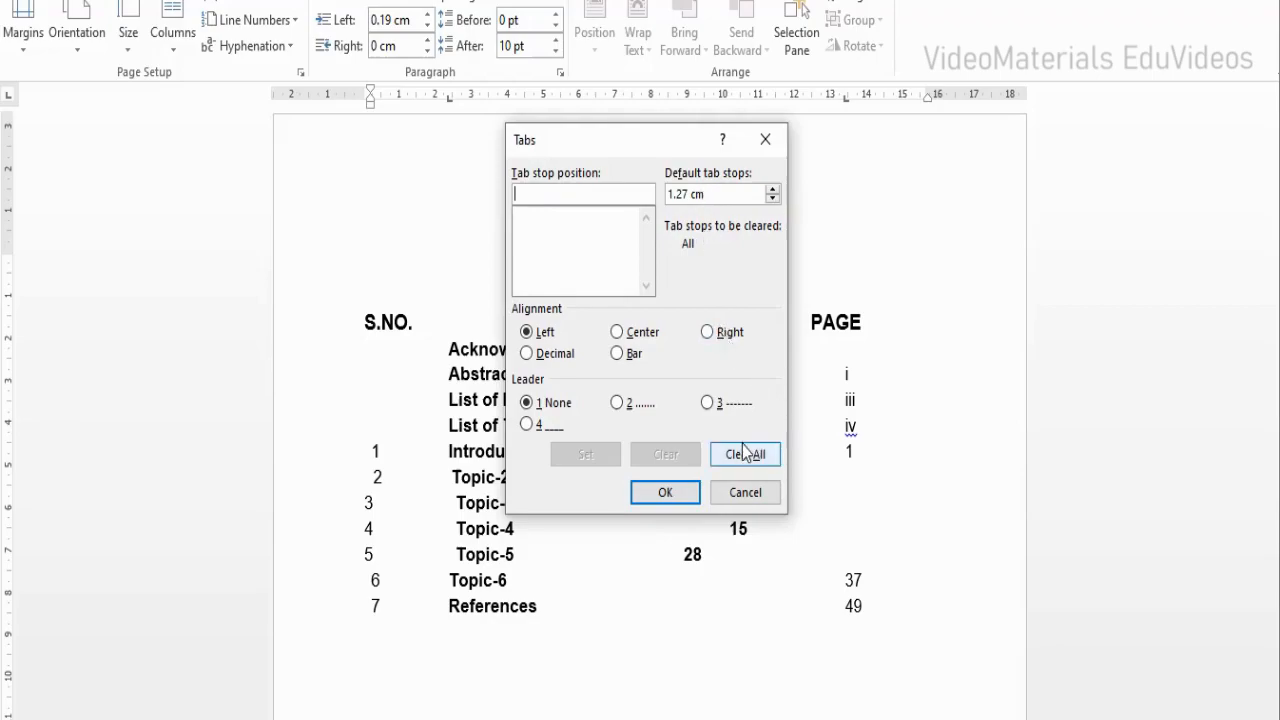
left_click(740, 494)
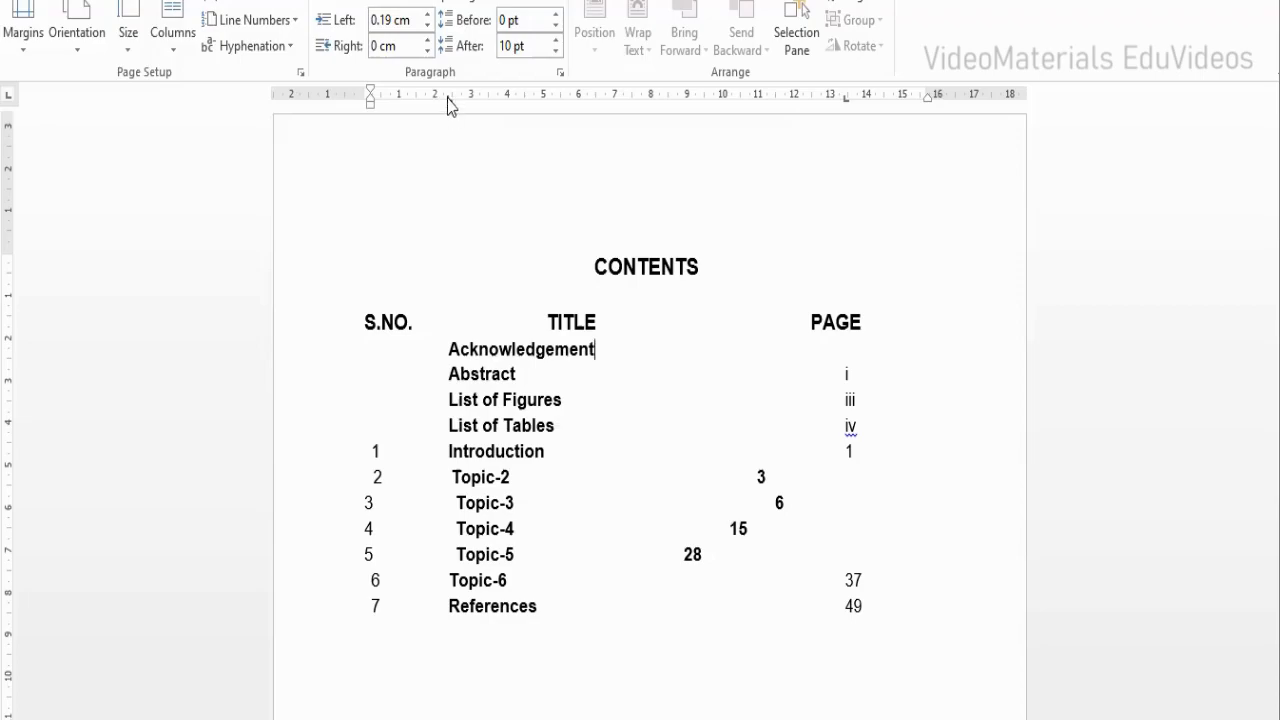
Step: Clear all tab stops from the Acknowledgement line through its paragraph settings
left_click(560, 73)
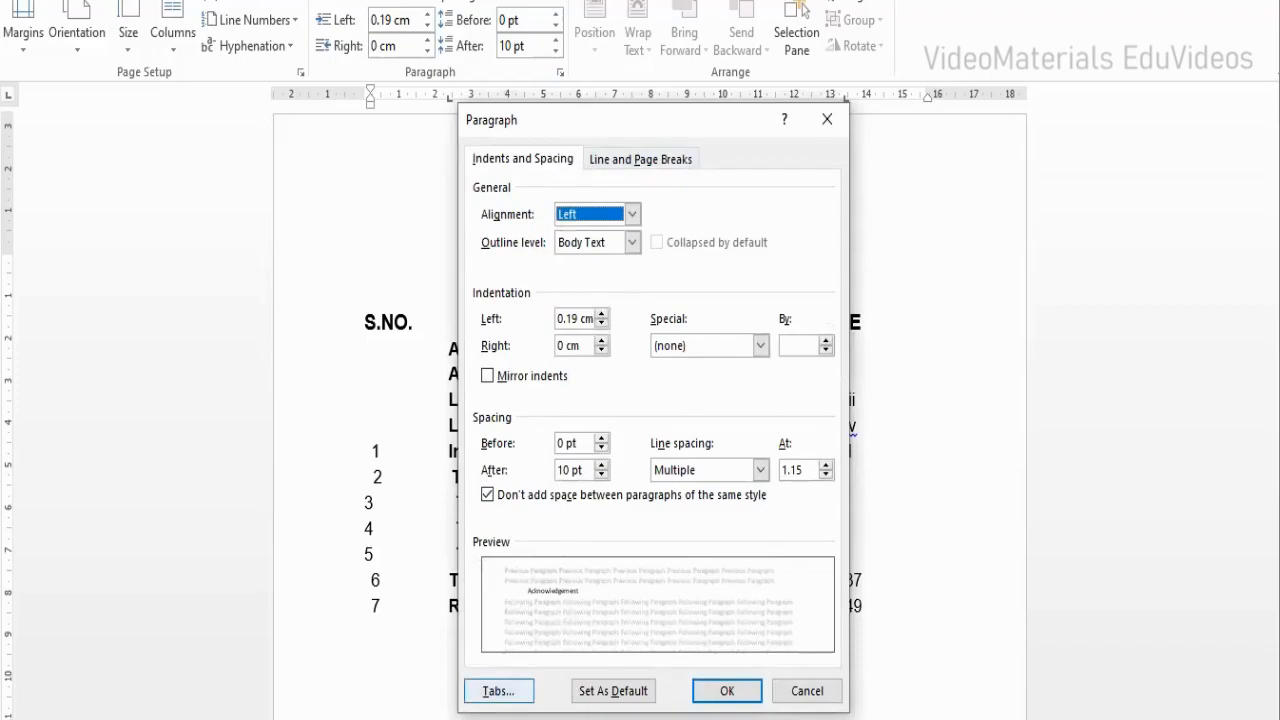
left_click(498, 690)
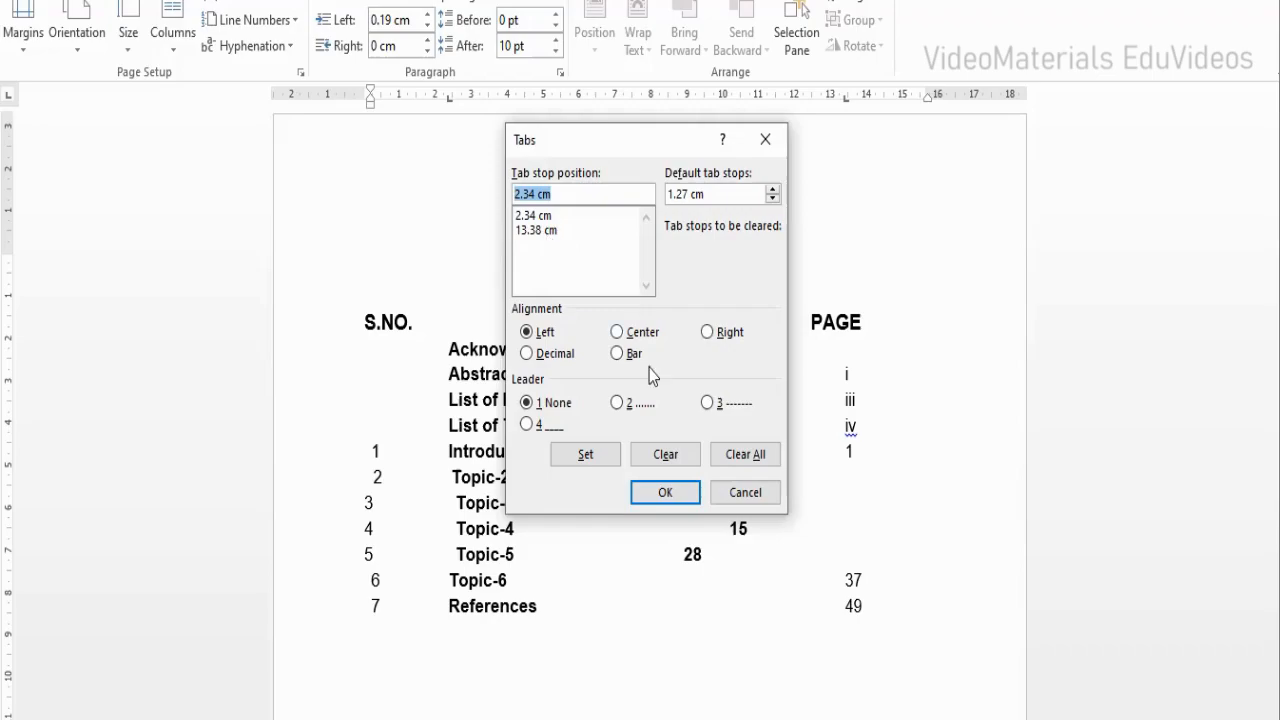
left_click(740, 457)
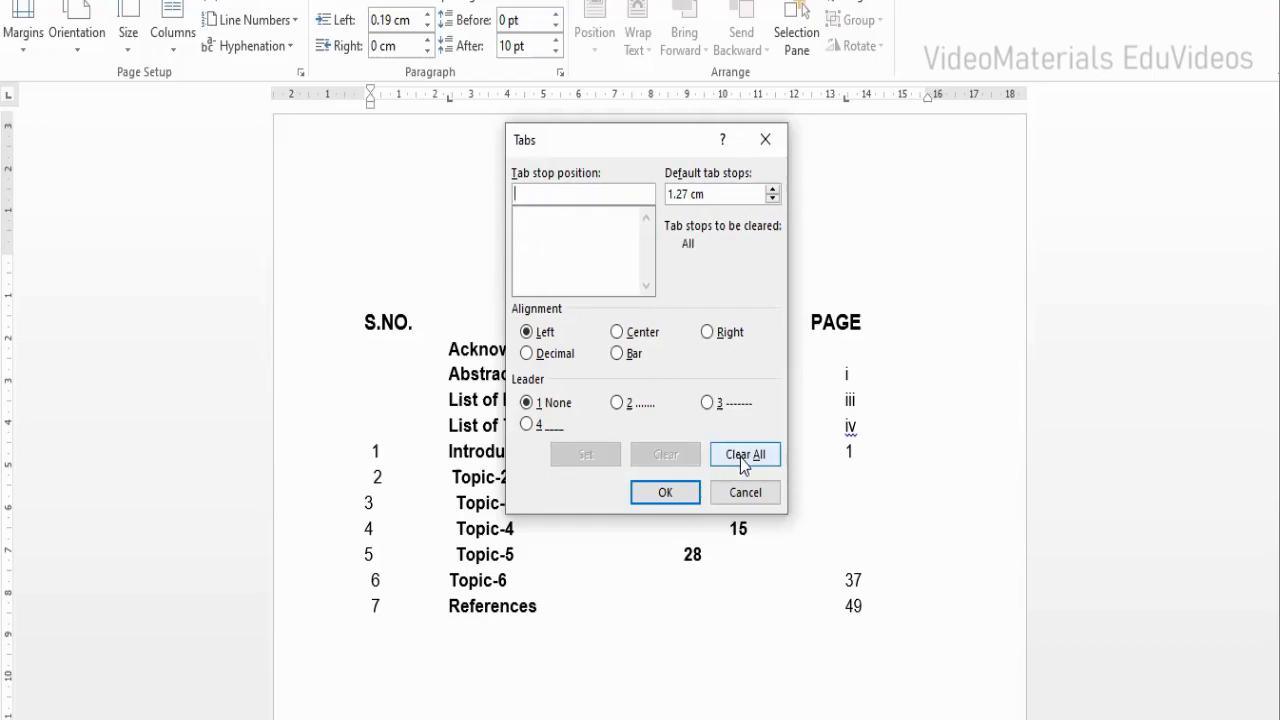
left_click(665, 492)
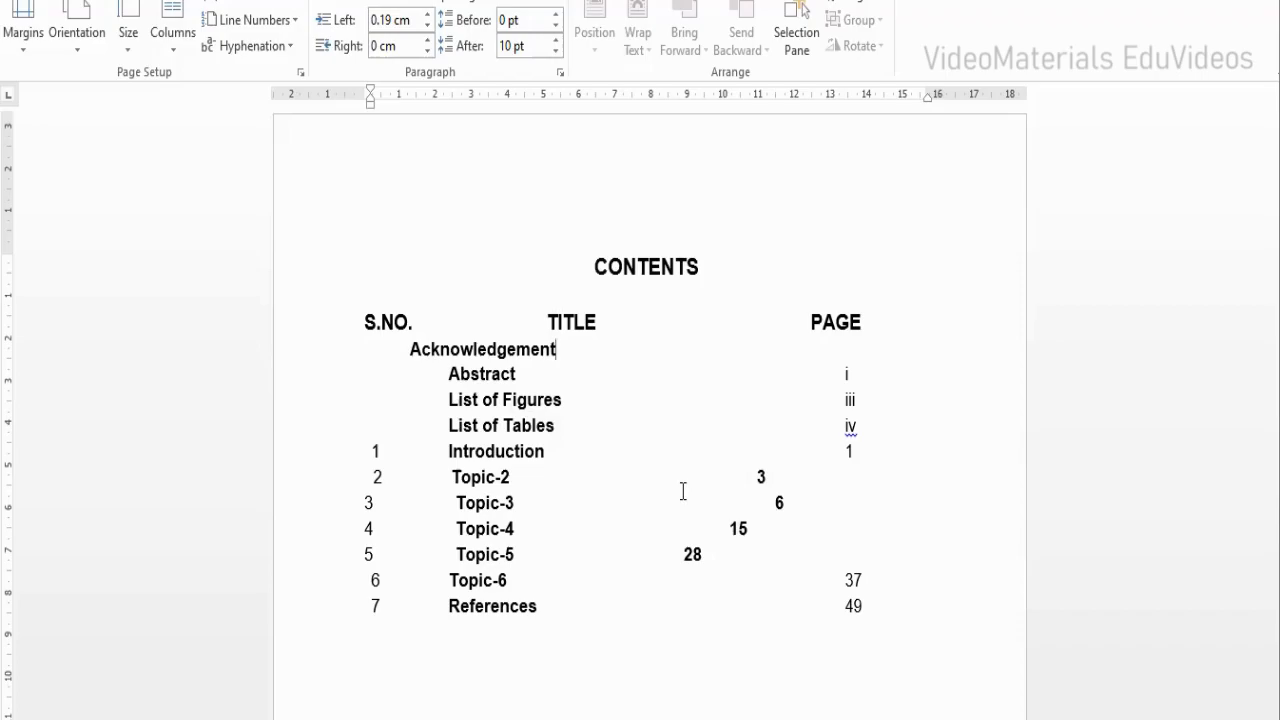
left_click_drag(411, 349, 554, 350)
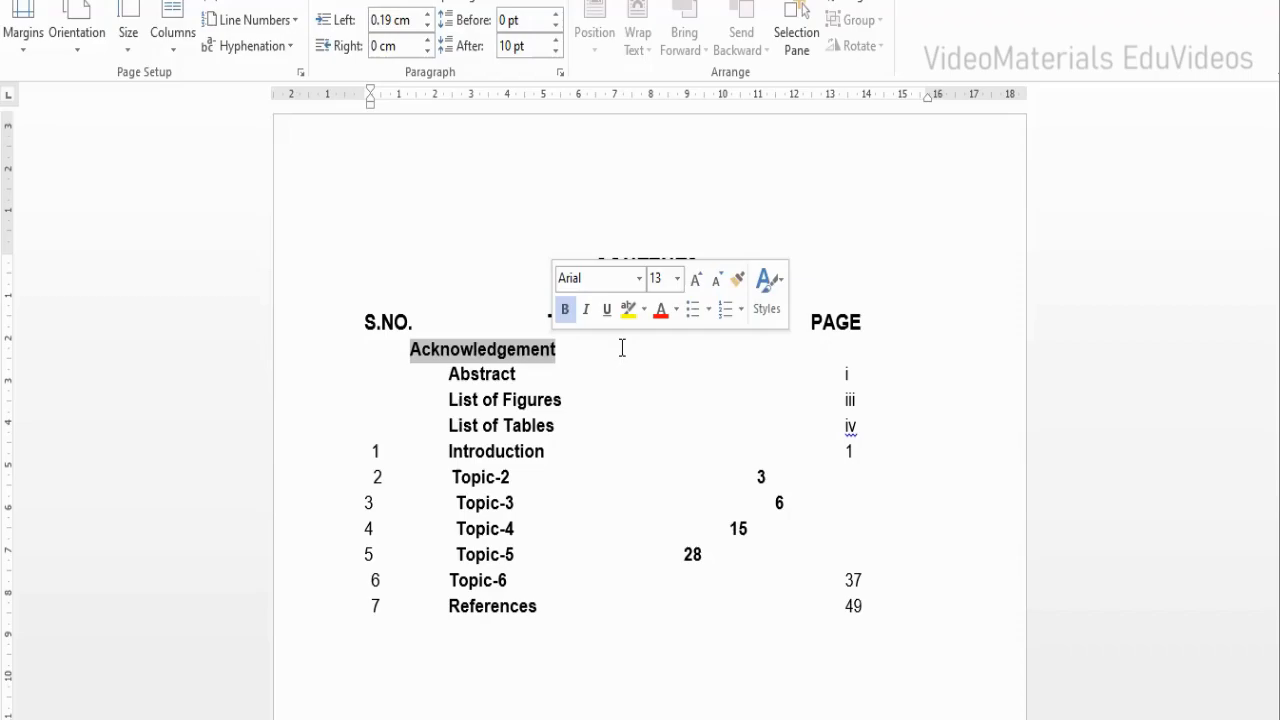
left_click_drag(408, 349, 606, 321)
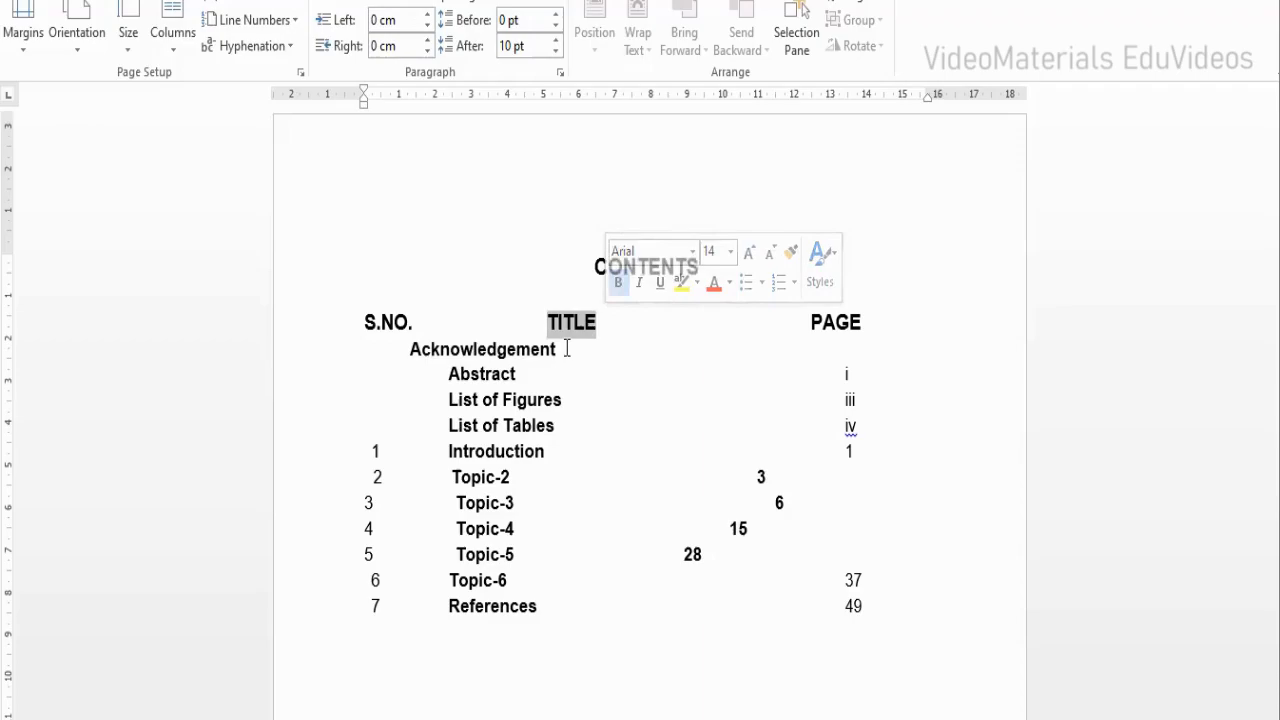
left_click(566, 348)
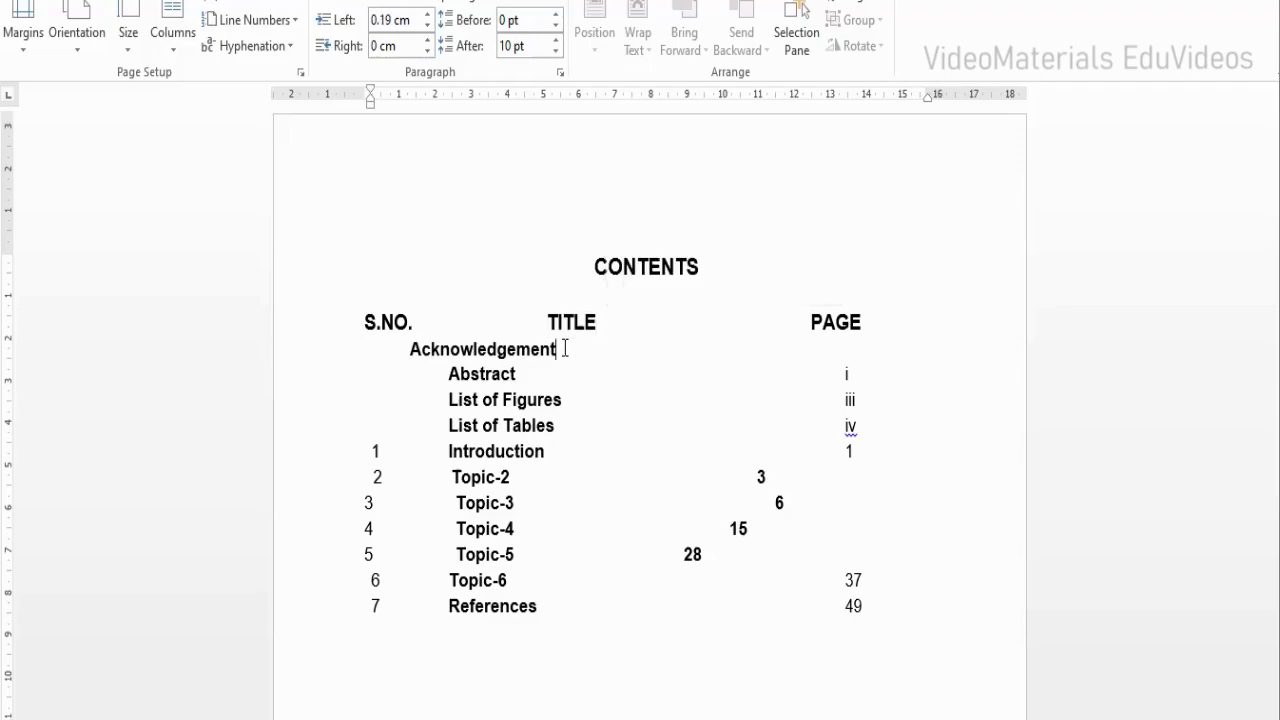
left_click(520, 372)
Step: Add a blank line above the CONTENTS heading and insert a table with three columns and three rows there
left_click(597, 266)
key("Return")
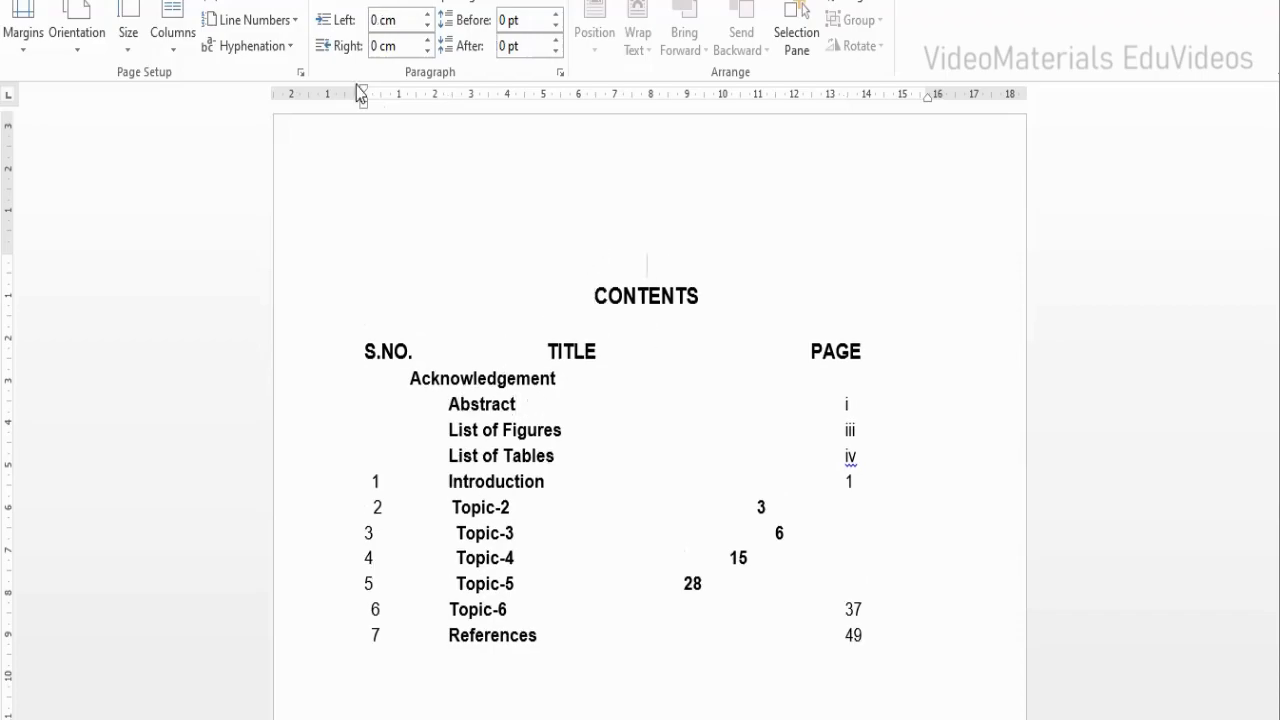
left_click(118, 1)
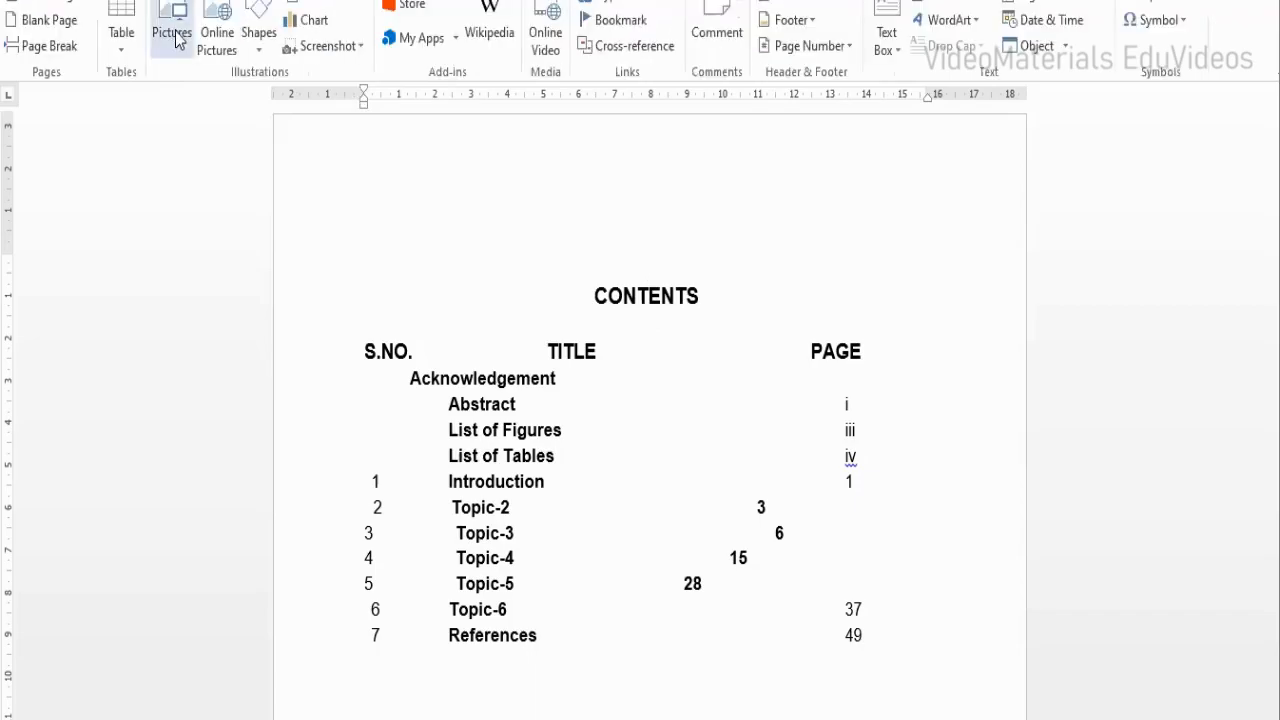
left_click(115, 40)
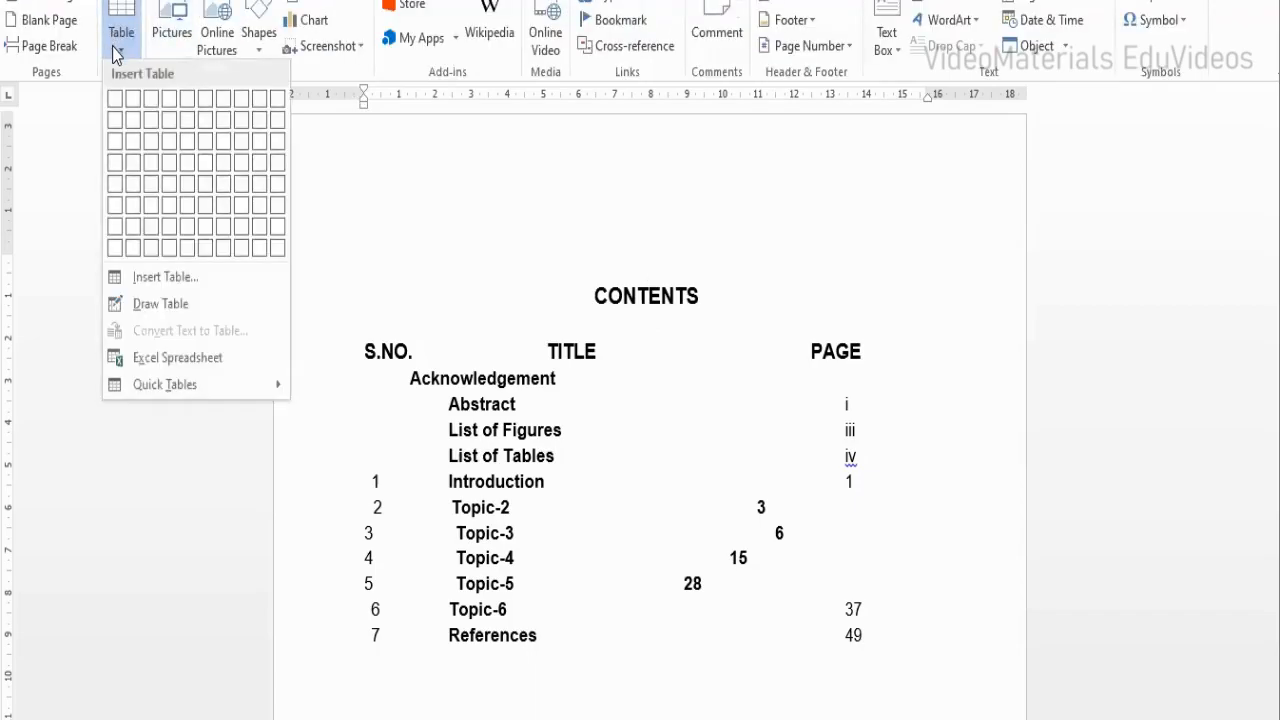
left_click(148, 143)
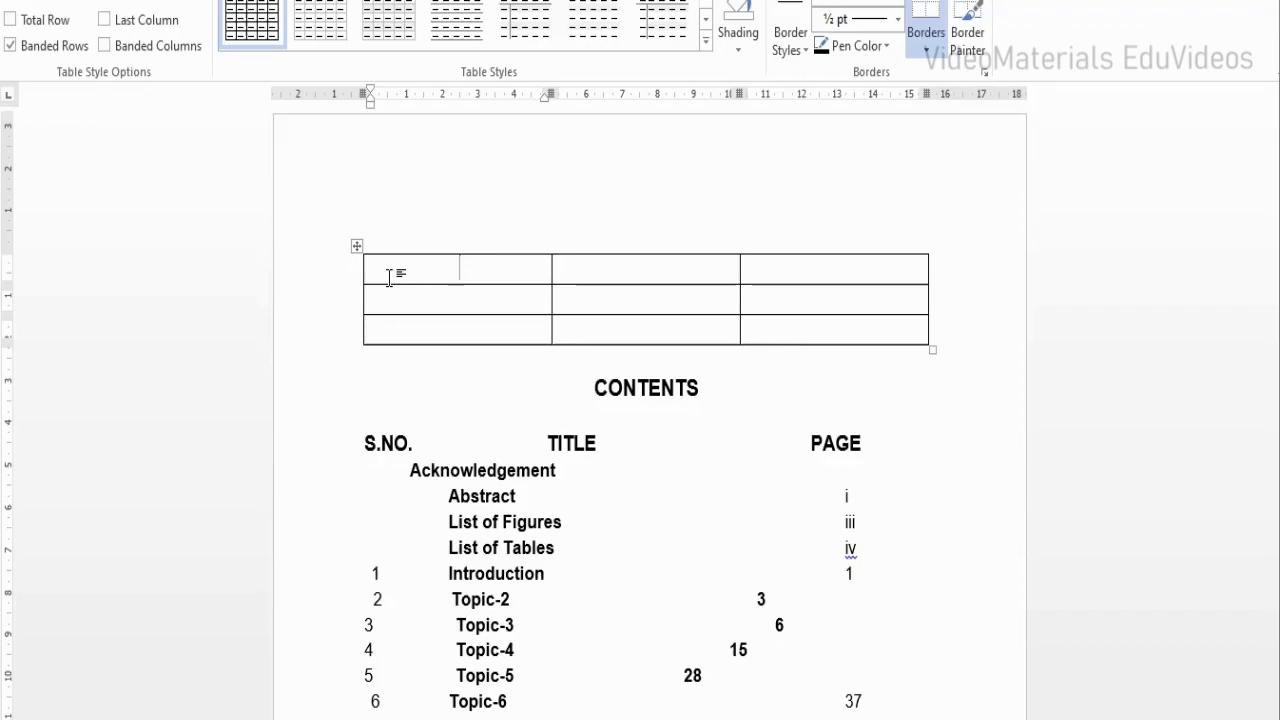
Step: Fill the table's header row with "S.No.", "Title" and "Page No."
type("S.No.")
key("Tab")
type("Title")
key("Tab")
type("Page No.")
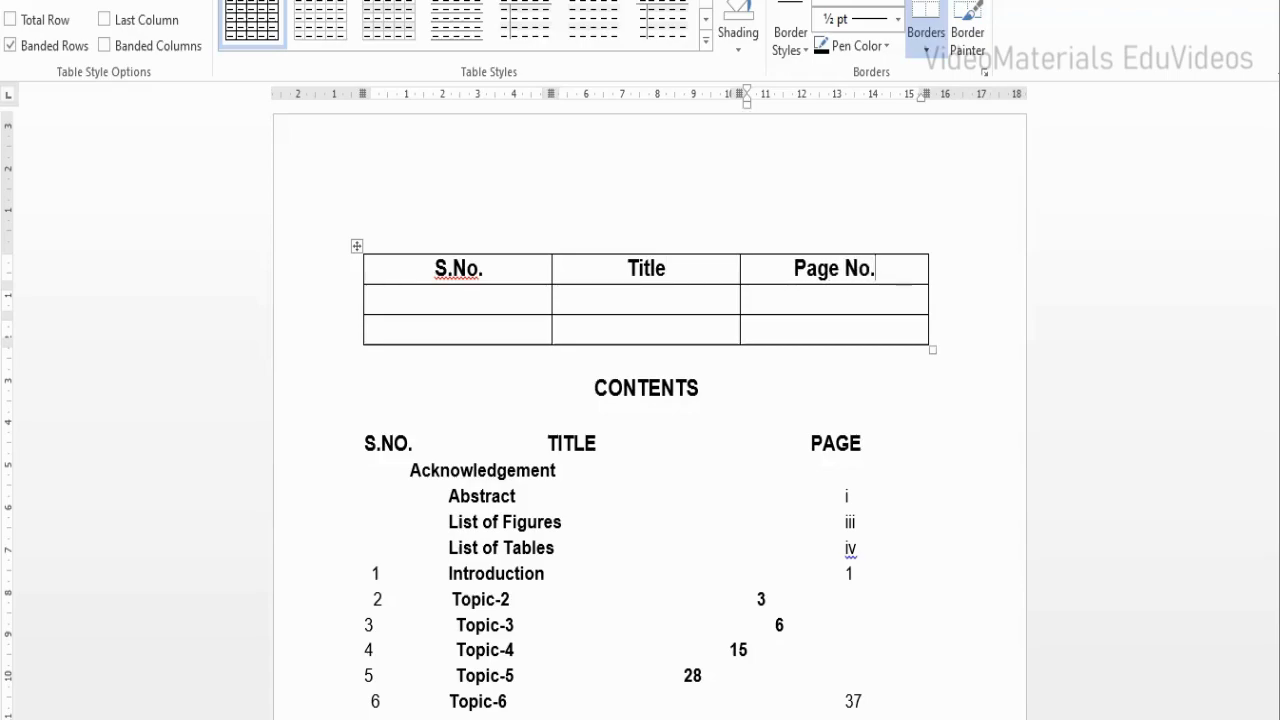
Step: Add the flagged header word "S.No." to the spelling dictionary
left_click(467, 270)
right_click(469, 277)
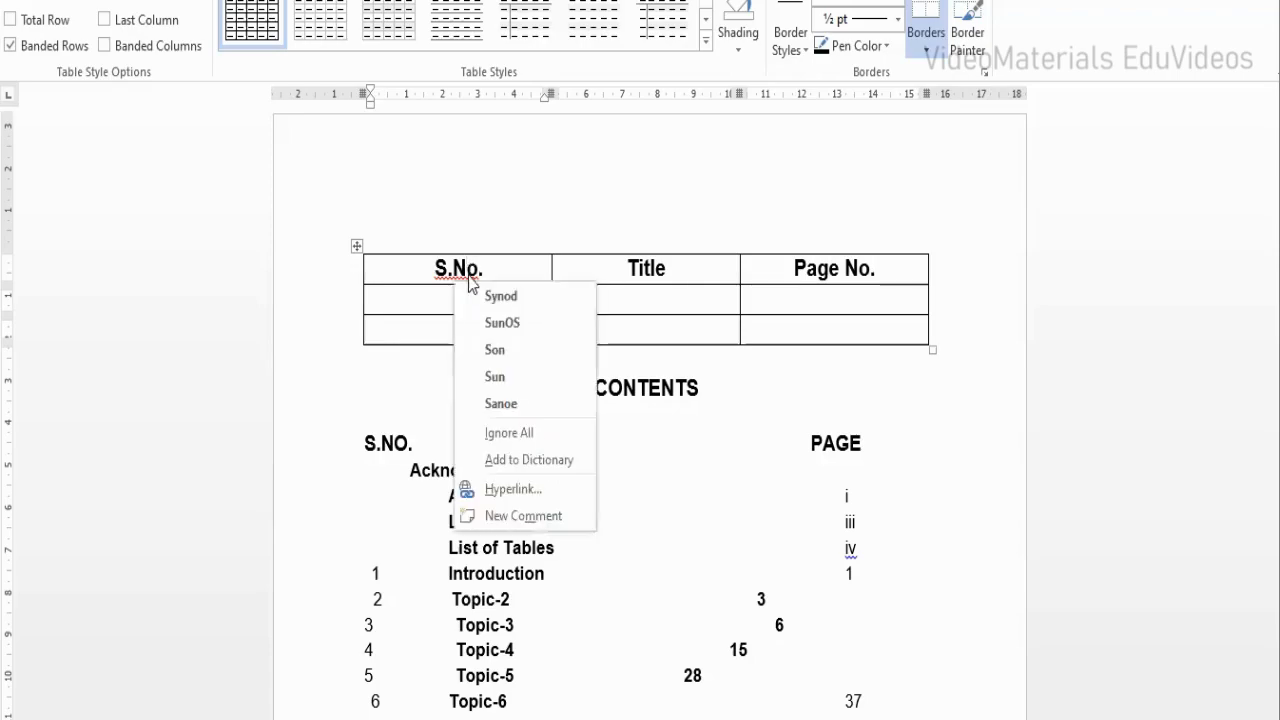
left_click(529, 462)
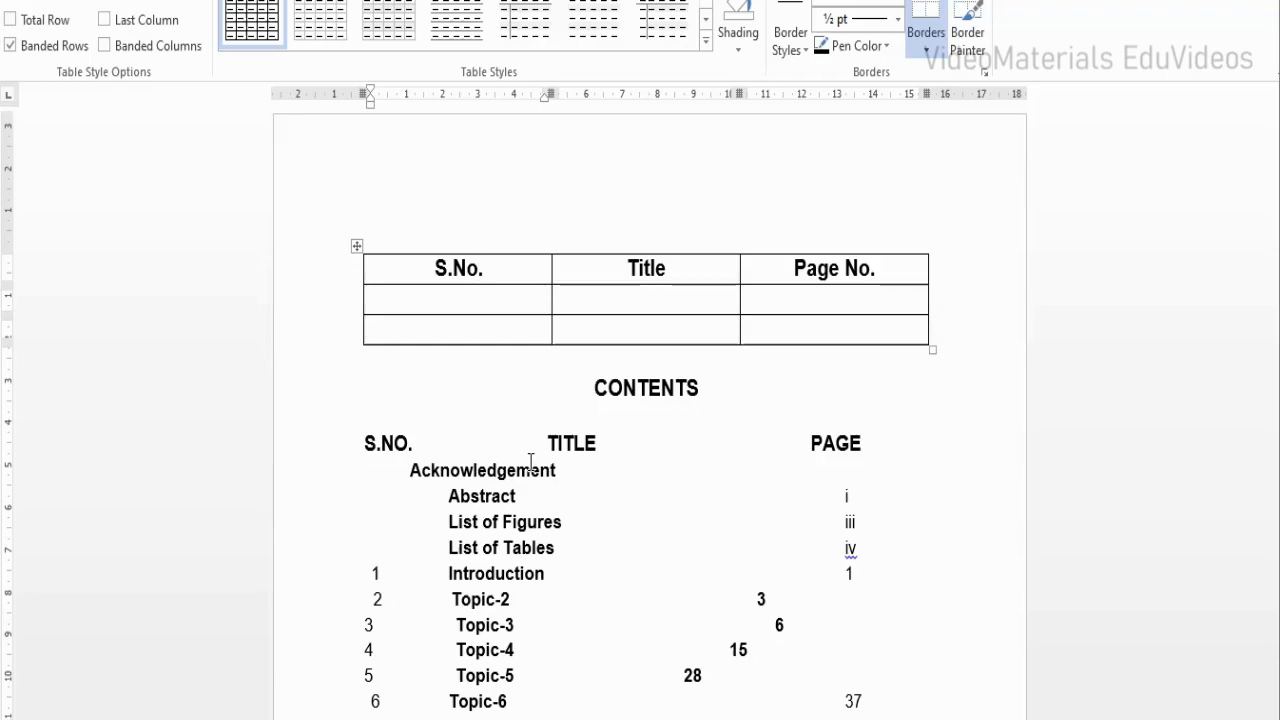
Step: Enter "Acknowledgement" in the Title column of the table's second row
key("Down")
key("Tab")
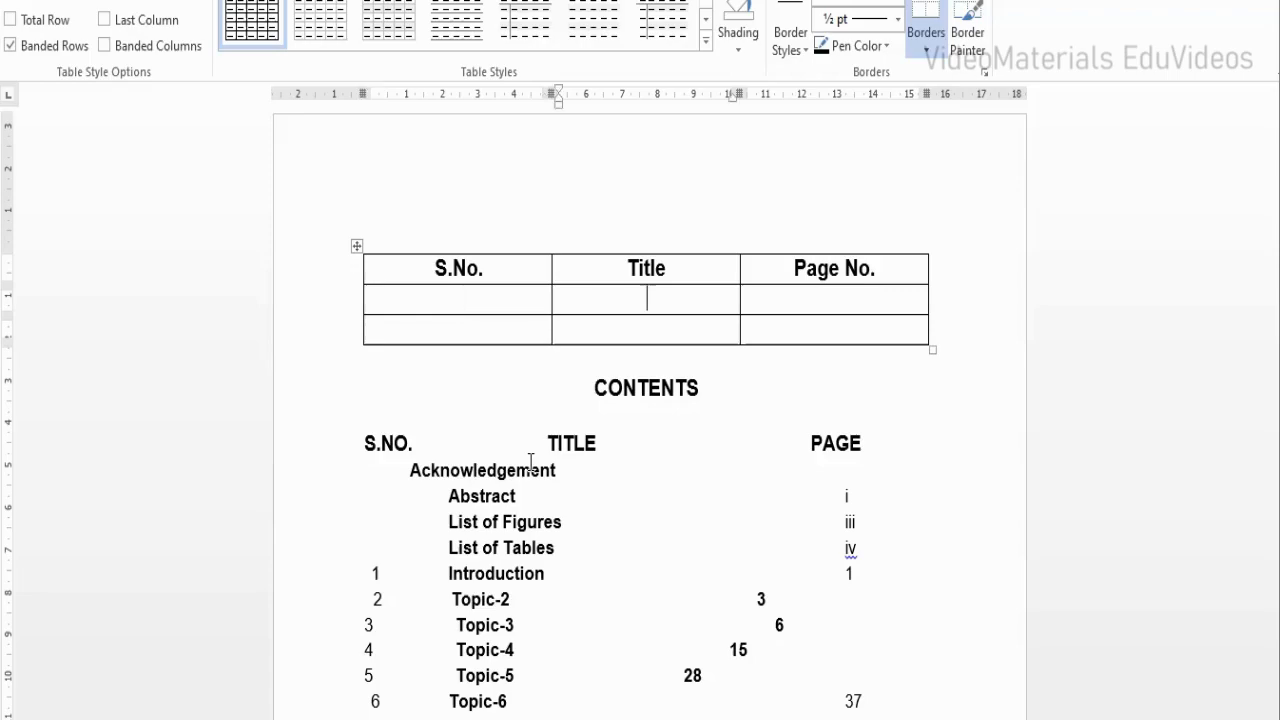
type("Acknowledgement")
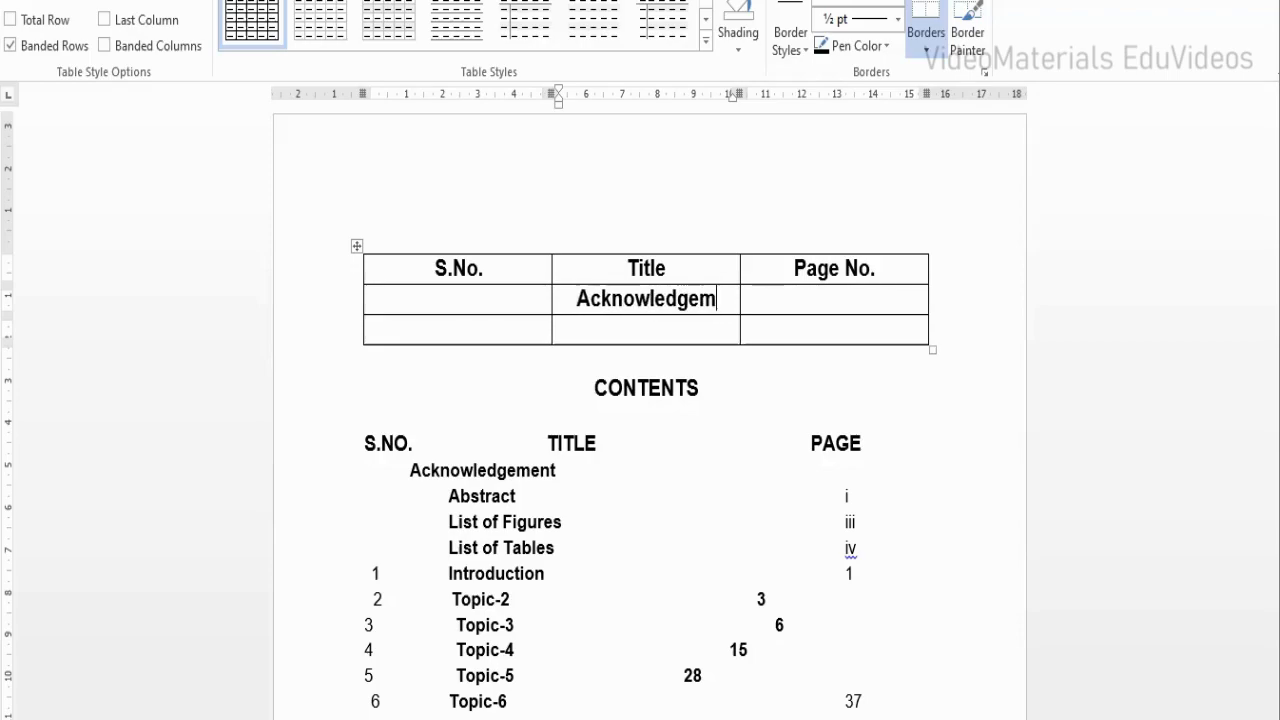
key("Tab")
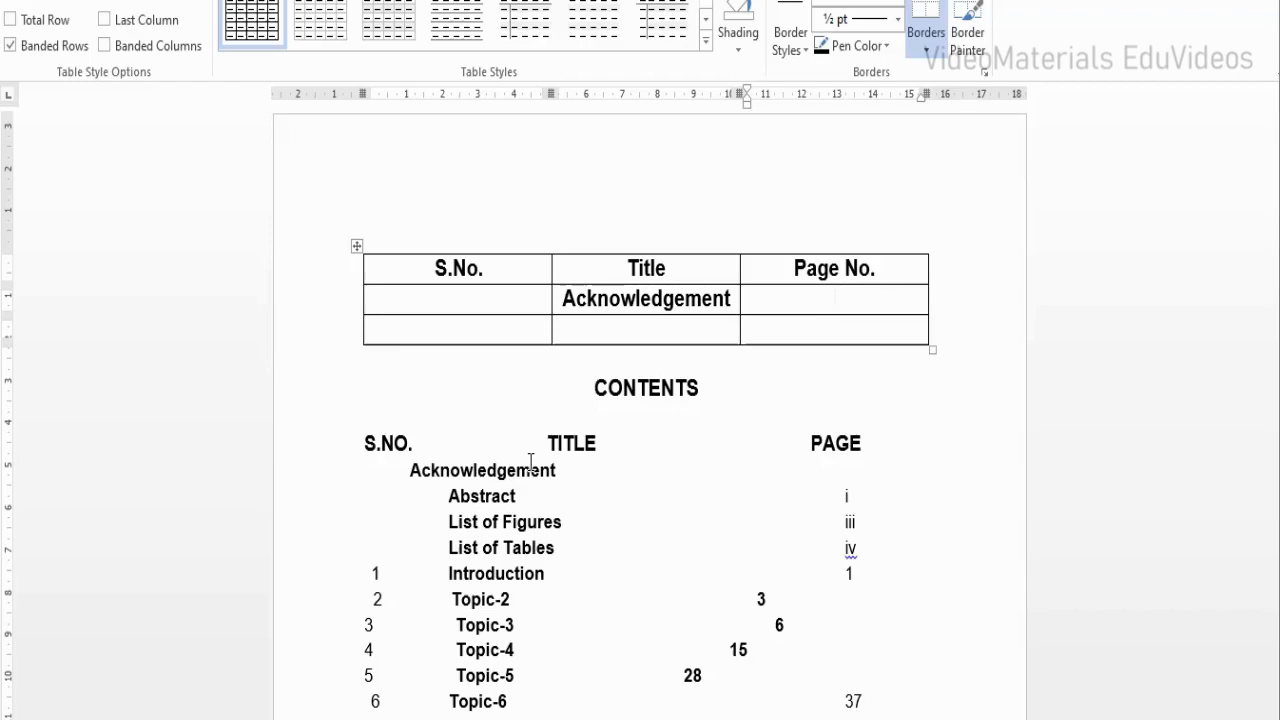
Step: Enter "Abstract" with page number "i" in the table's third row and add a new row below it
key("Down")
key("Left")
key("Left")
key("Right")
type("Abstrat")
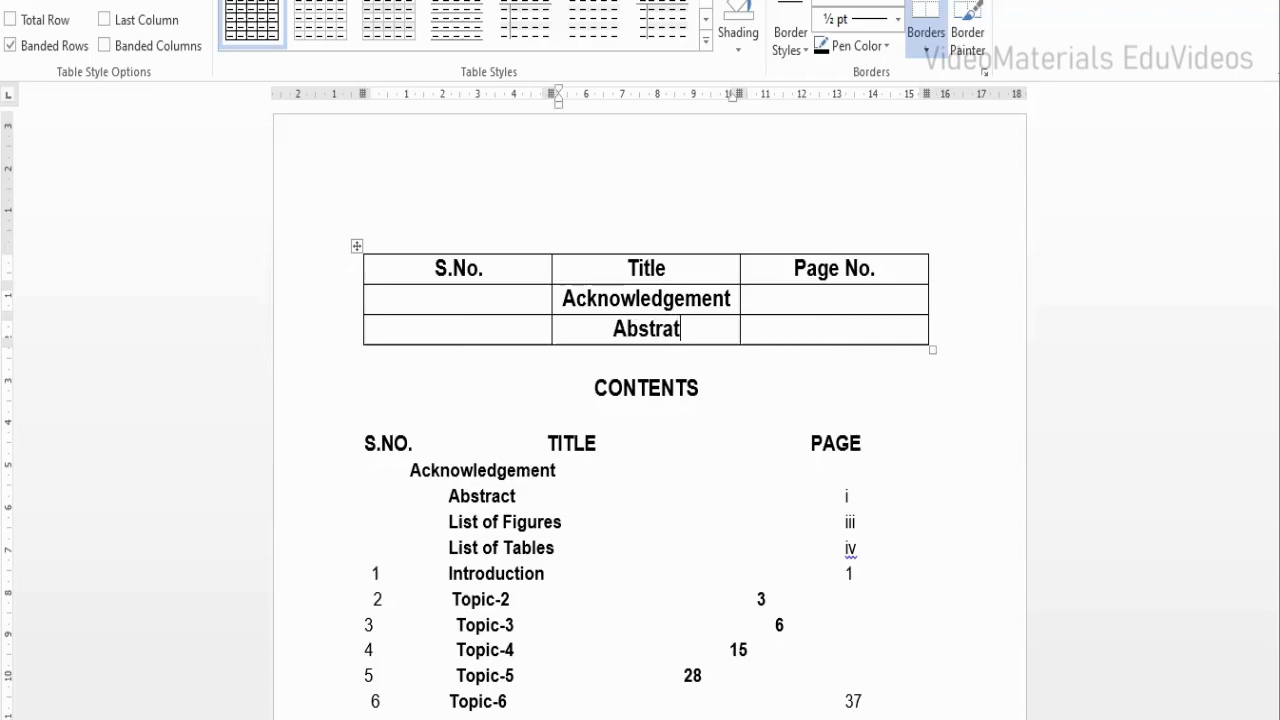
key("BackSpace")
type("ct")
key("Tab")
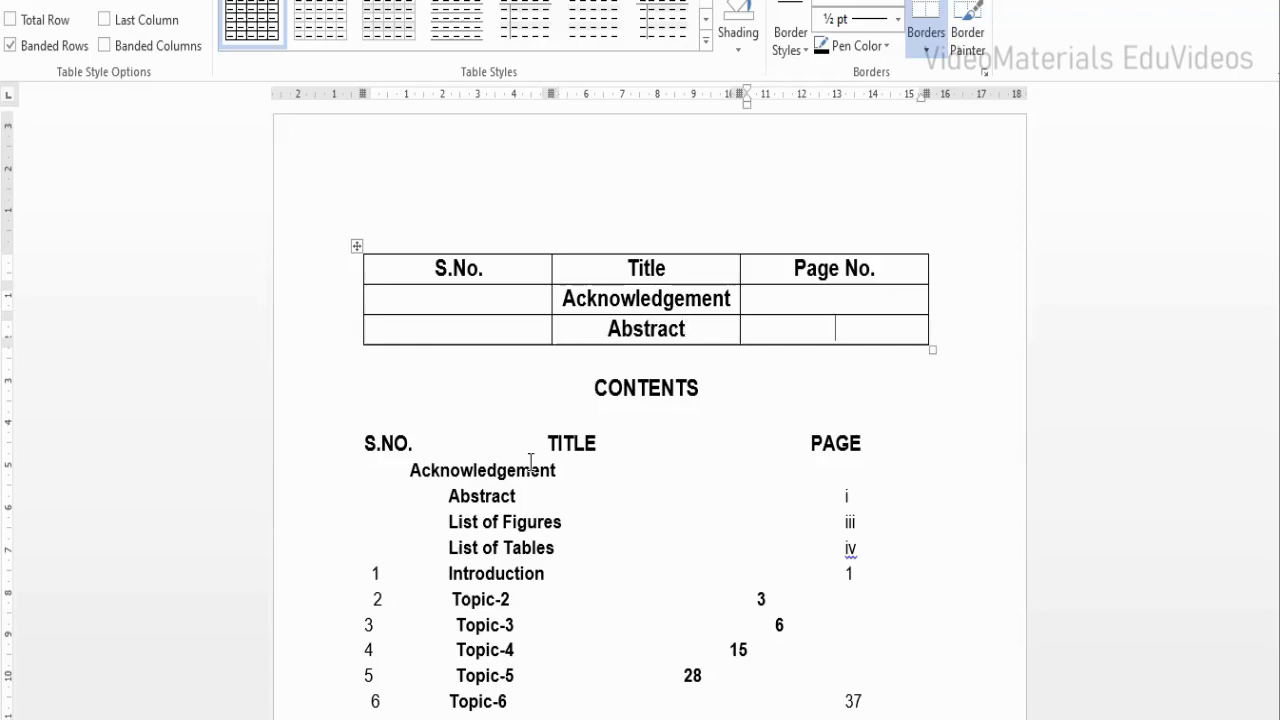
type("i")
key("Tab")
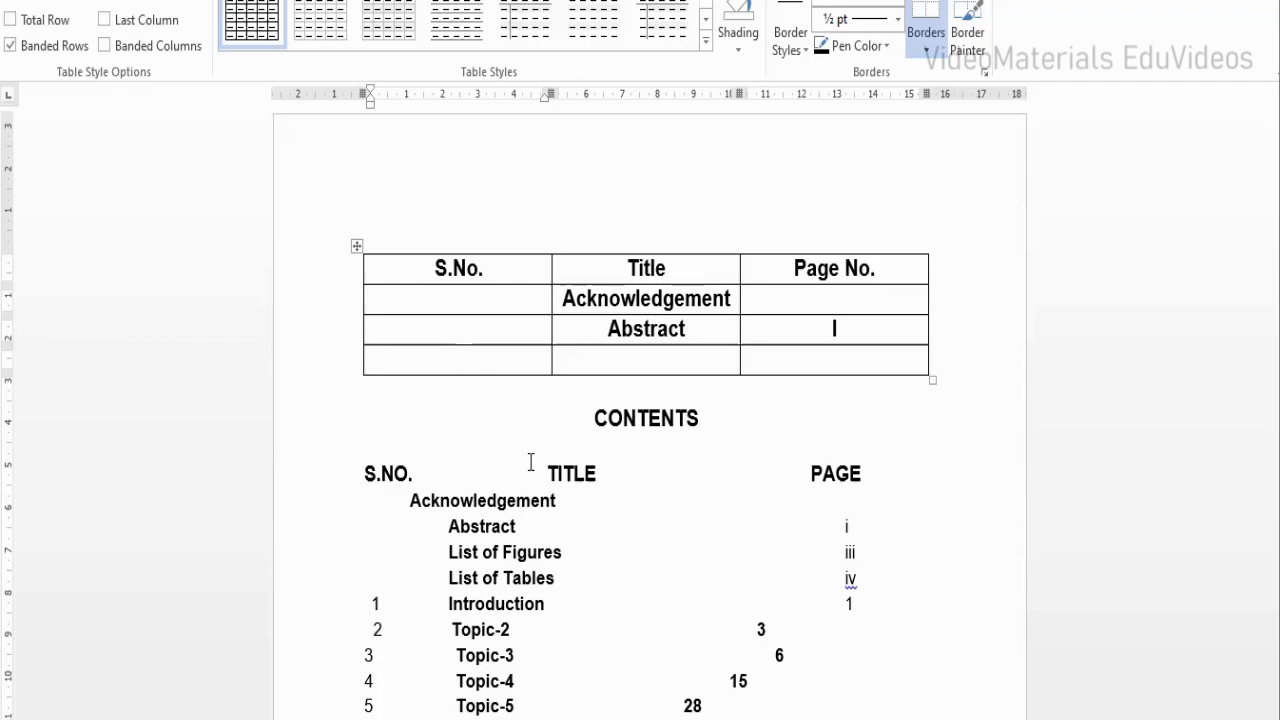
Step: Enter "List of Figures" with page number "iii" in the fourth row and add another row below it
key("Tab")
type("List of")
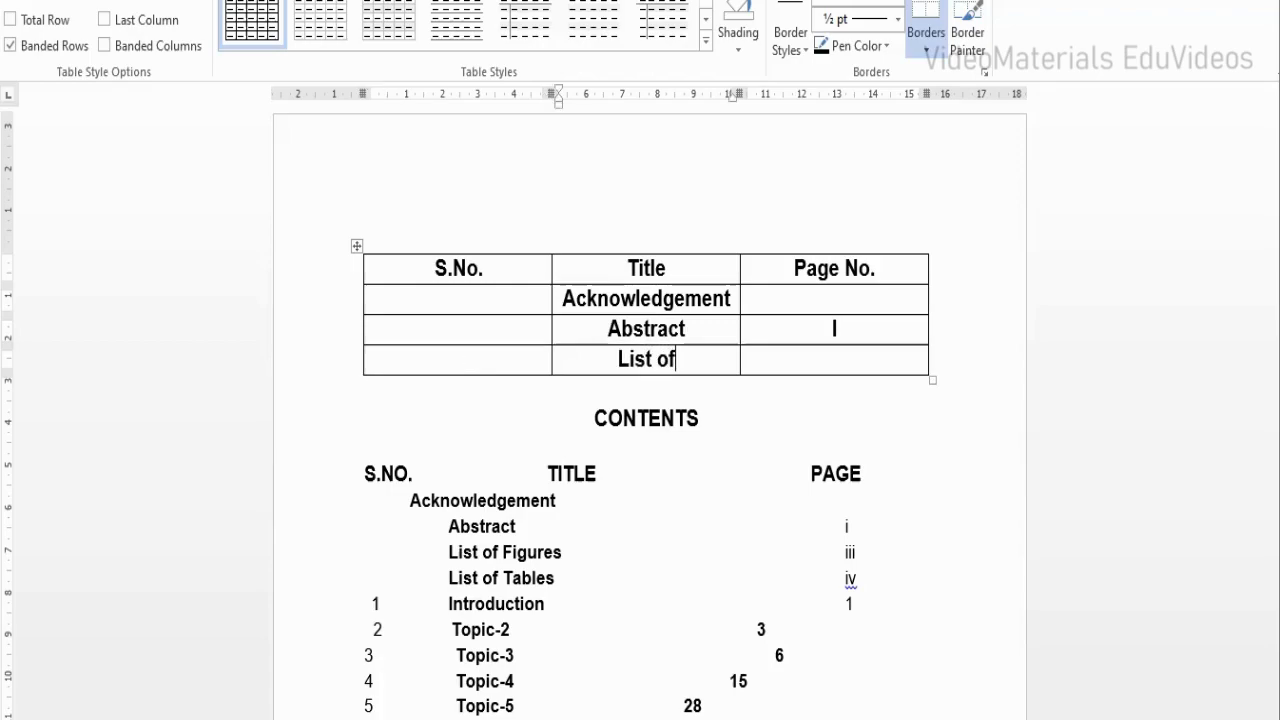
type(" Figures")
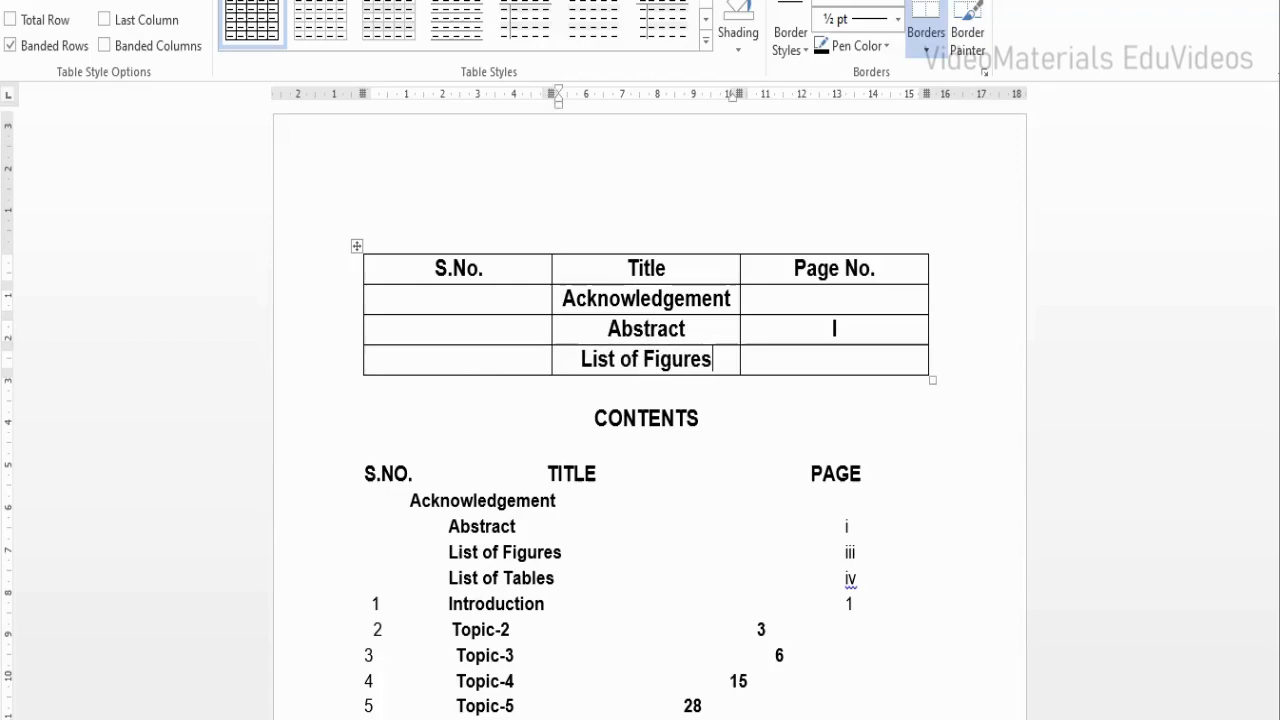
key("Tab")
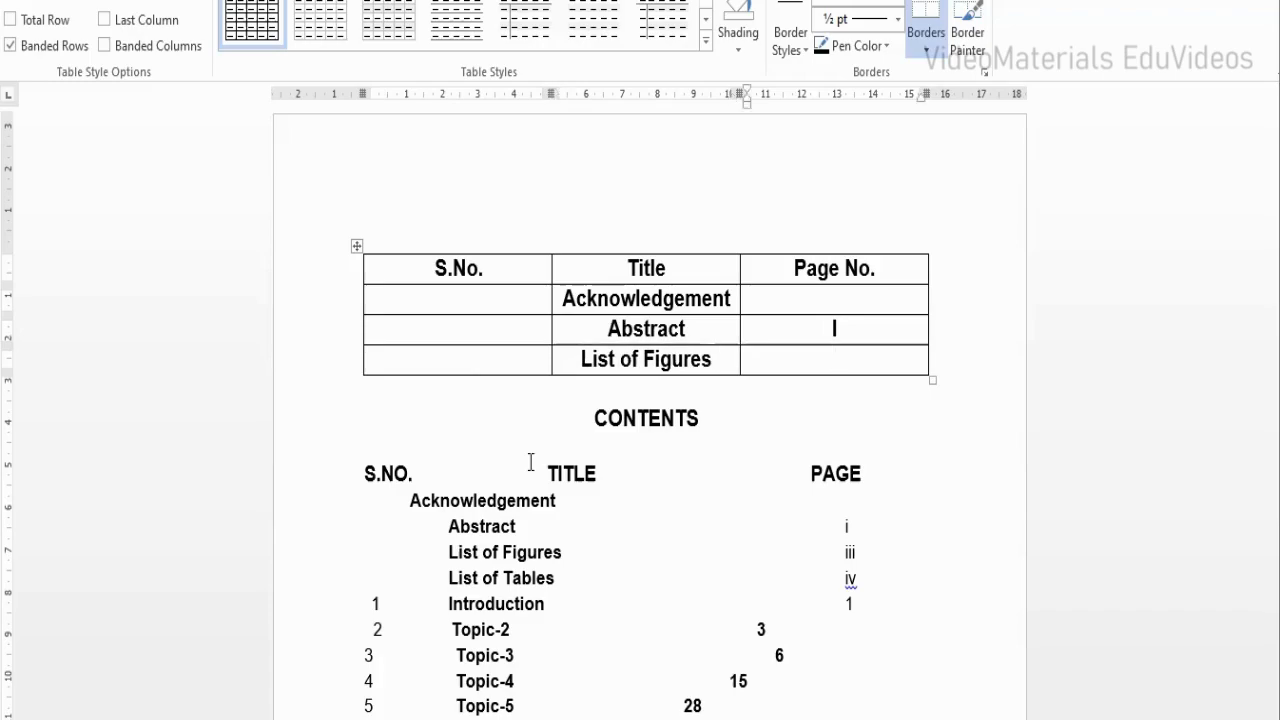
type("III")
key("BackSpace")
key("BackSpace")
key("BackSpace")
type("iii")
key("Tab")
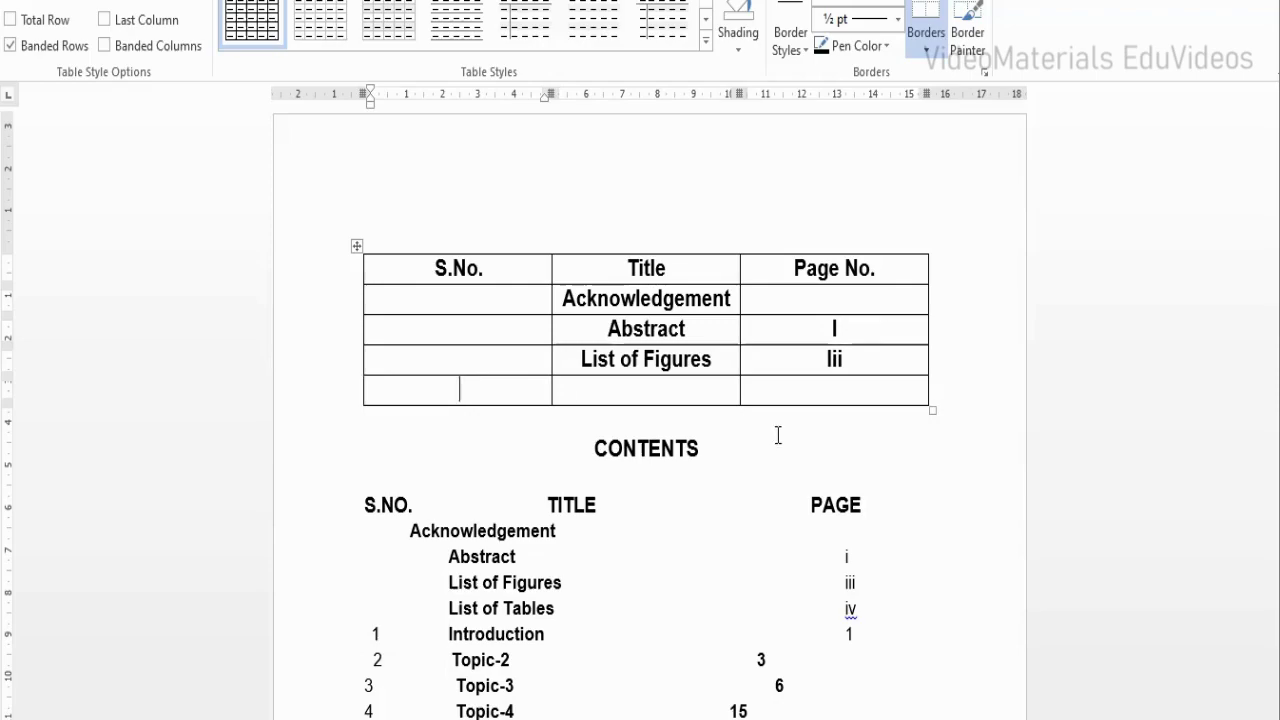
Step: Try to correct the automatically capitalised page numbers in the Abstract and List of Figures rows to lowercase Roman numerals
left_click(873, 333)
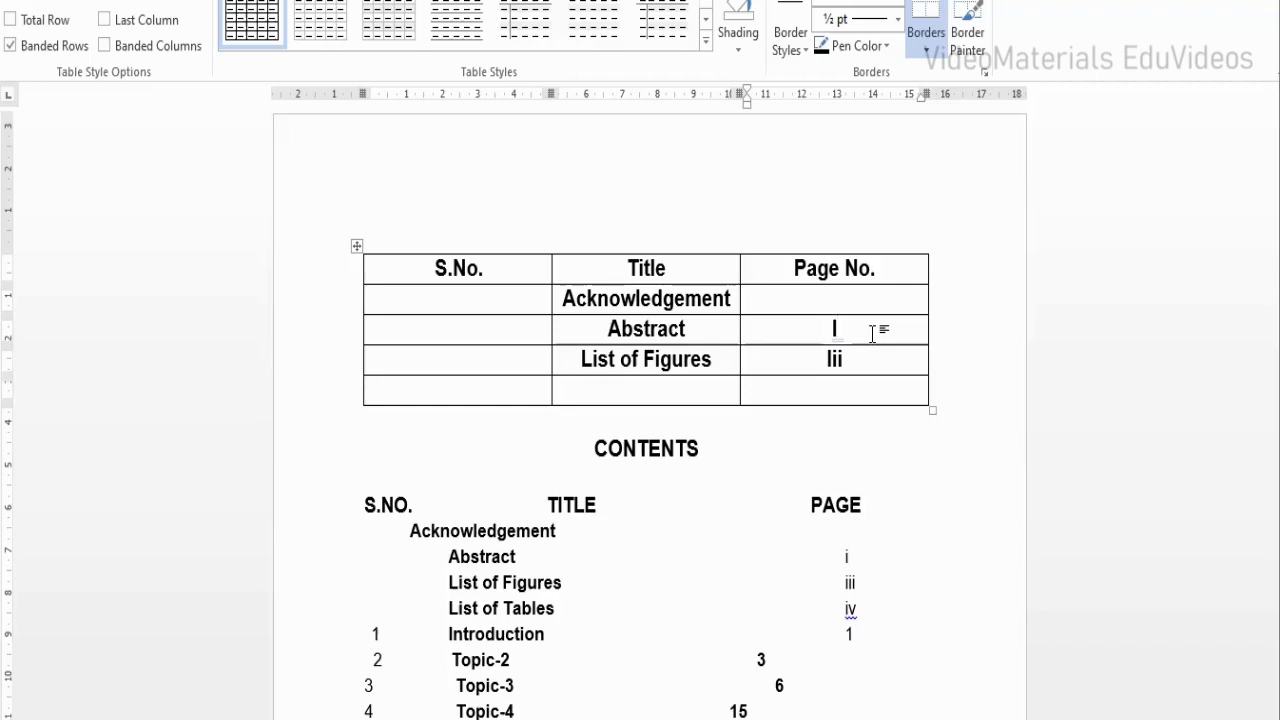
key("BackSpace")
right_click(828, 331)
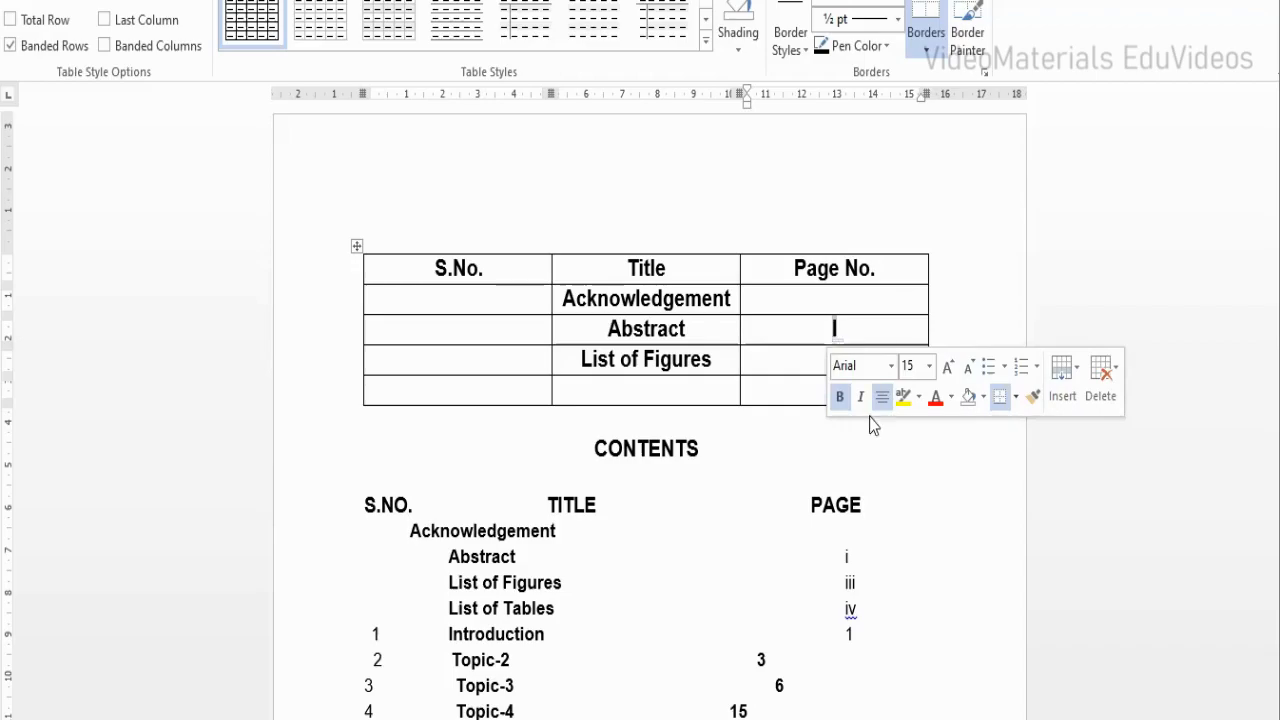
key("Down")
type("iii")
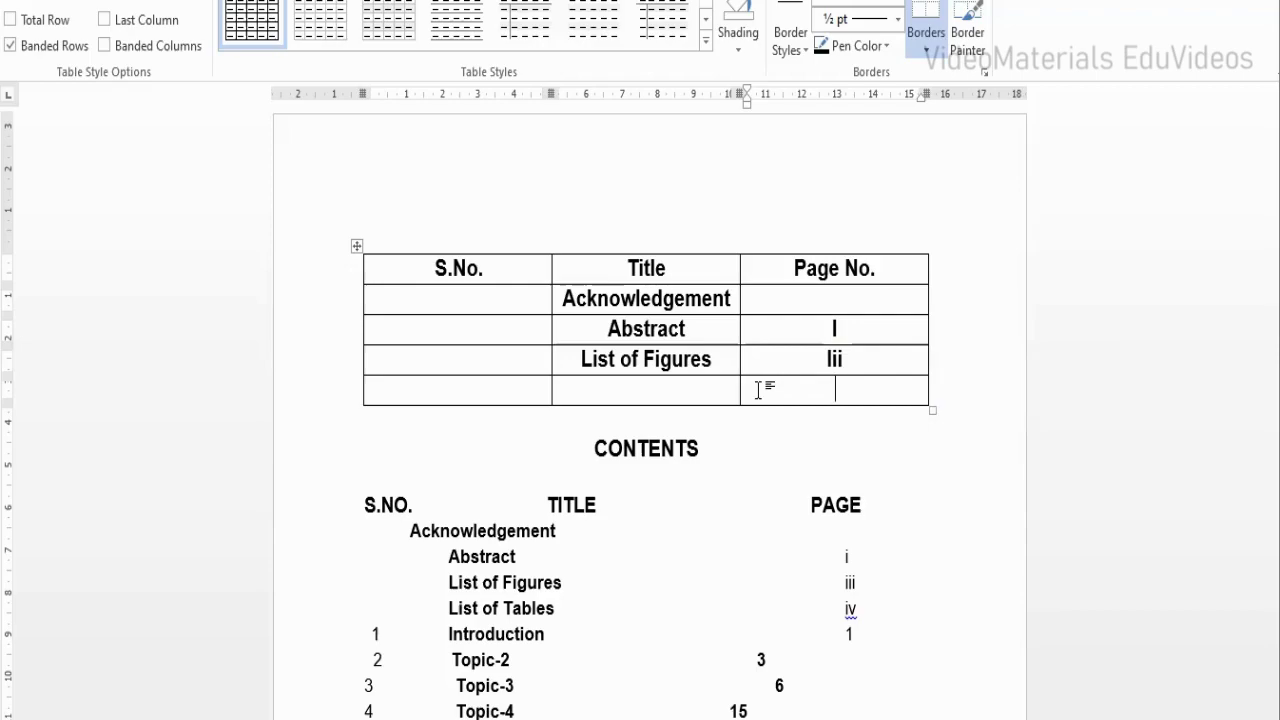
Step: Undo the latest entries and added rows back to the Abstract row with lowercase page number "i"
key("ctrl+z")
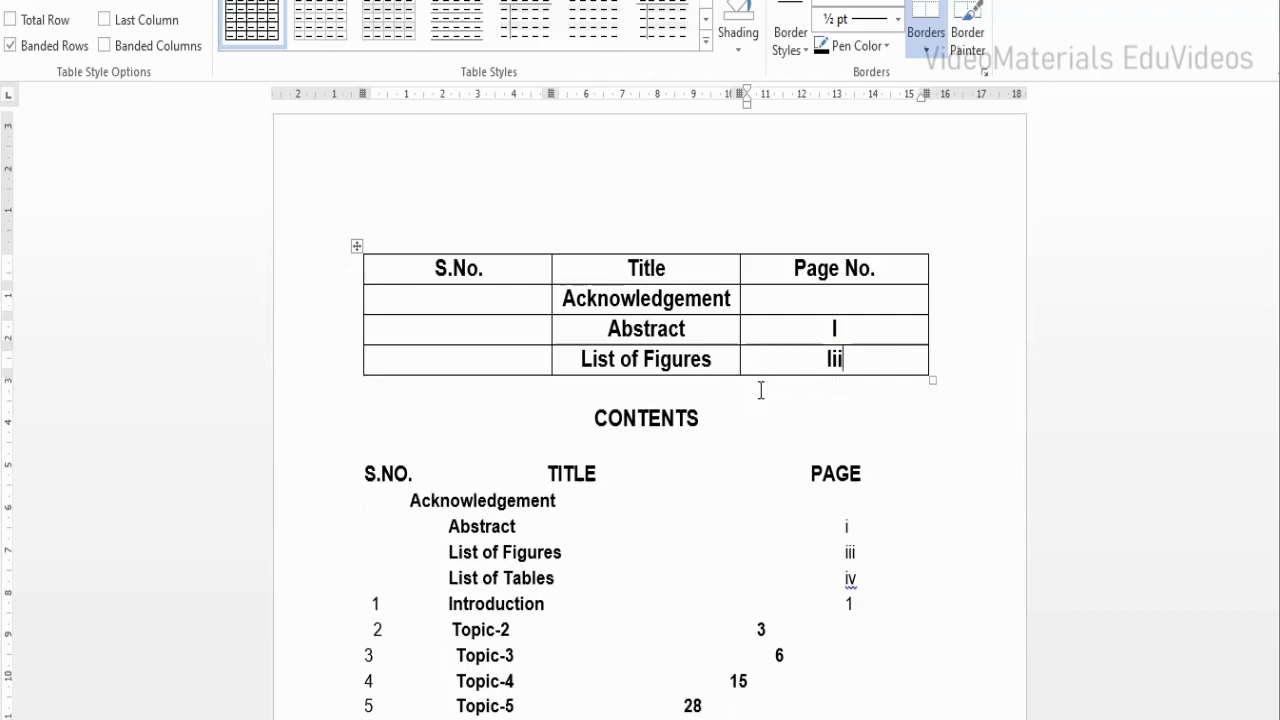
key("shift+F3")
key("shift+F3")
key("BackSpace")
key("BackSpace")
key("BackSpace")
key("BackSpace")
key("BackSpace")
key("BackSpace")
key("BackSpace")
key("BackSpace")
key("BackSpace")
key("BackSpace")
key("BackSpace")
key("BackSpace")
key("BackSpace")
key("BackSpace")
key("BackSpace")
key("BackSpace")
key("BackSpace")
key("BackSpace")
key("ctrl+z")
key("ctrl+z")
key("ctrl+z")
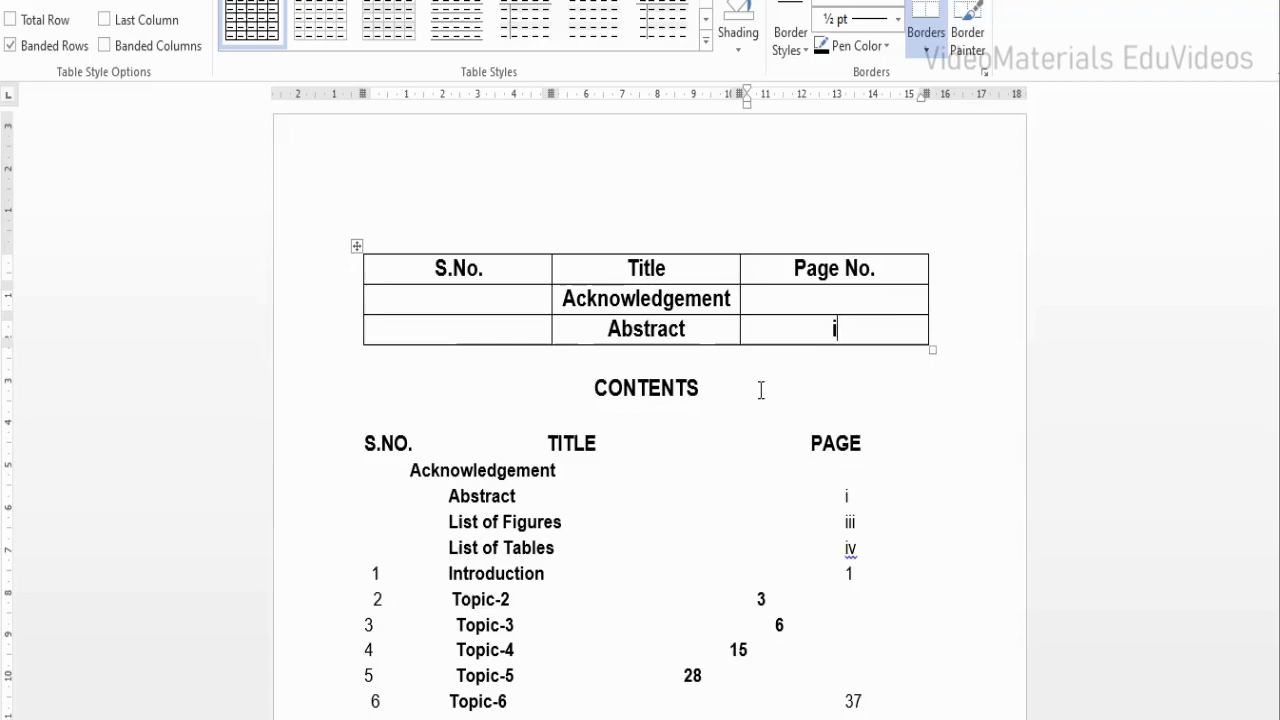
Step: Add a new table row below Abstract while keeping its page number as lowercase "i"
key("Tab")
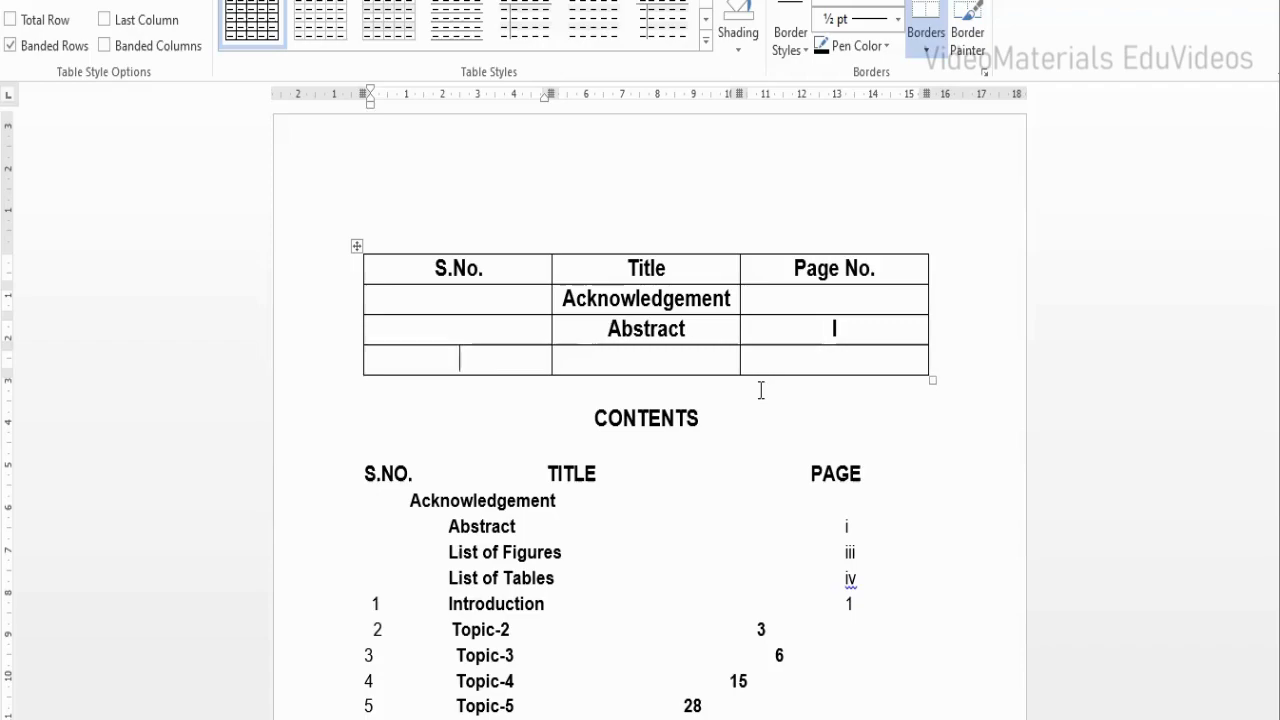
key("ctrl+z")
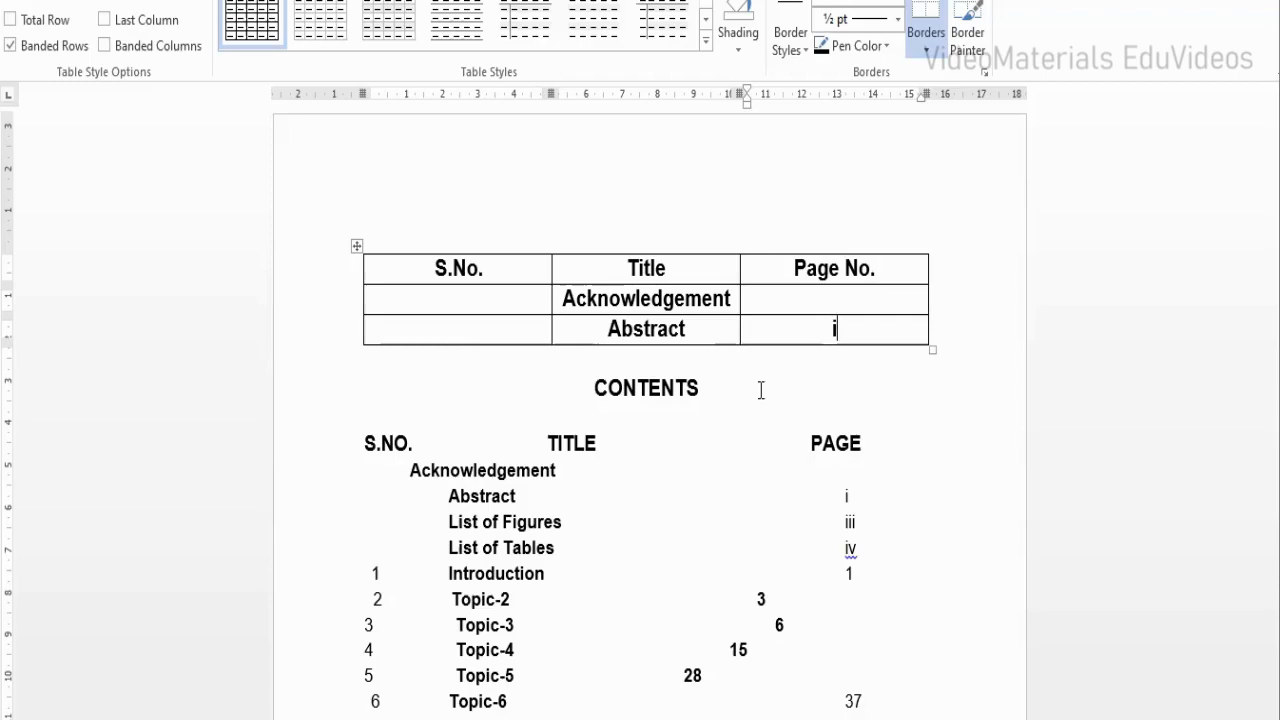
key("Right")
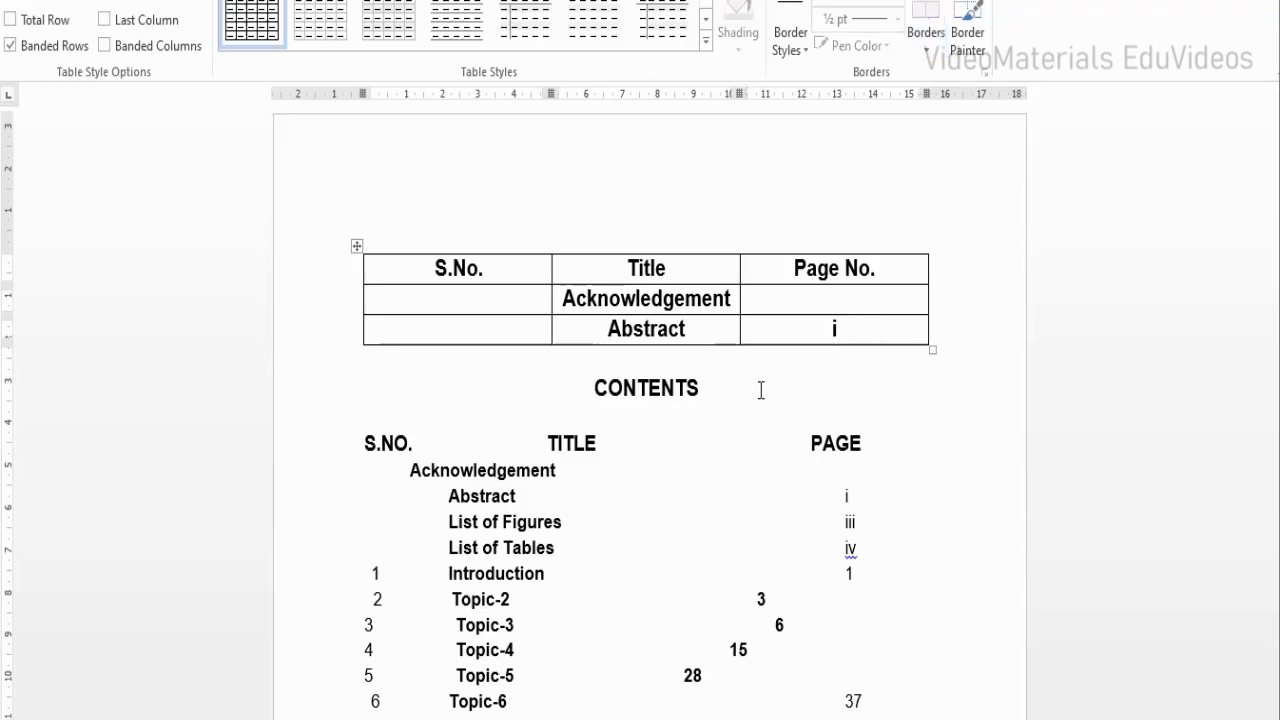
key("Return")
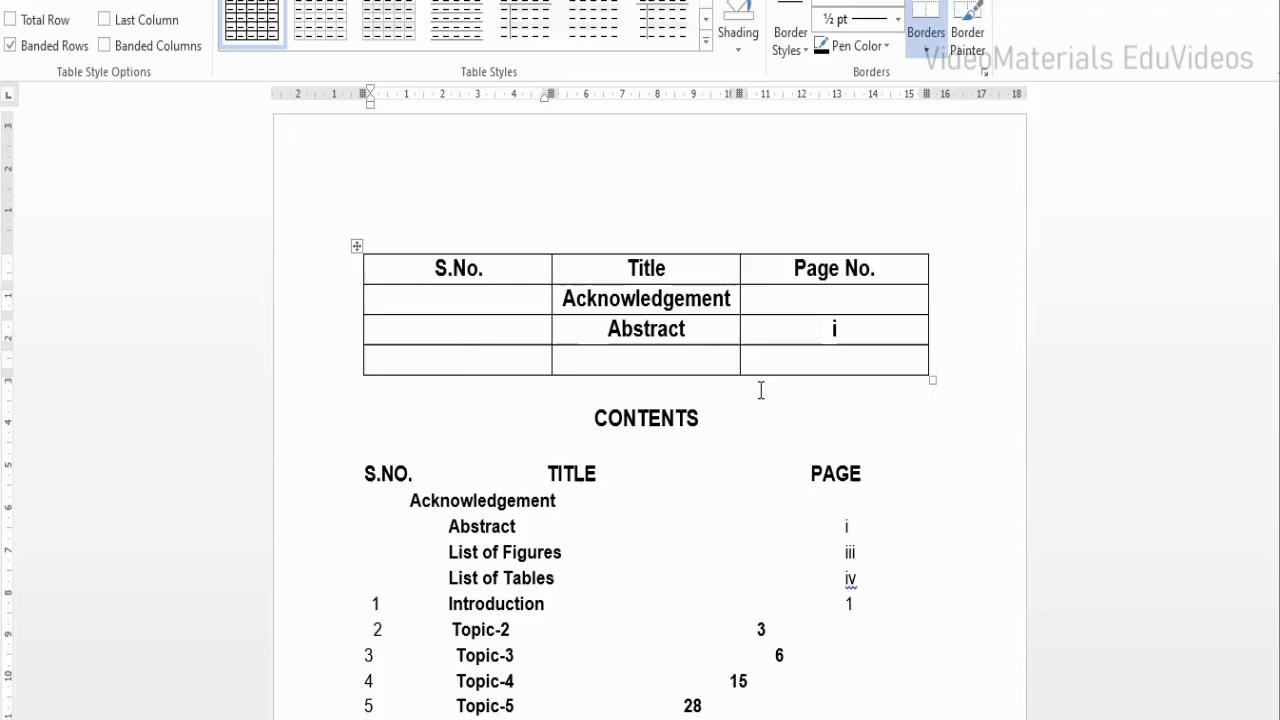
Step: Enter "List of Figures" with lowercase page number "iii" in the new row and add another row below it
key("Tab")
type("List")
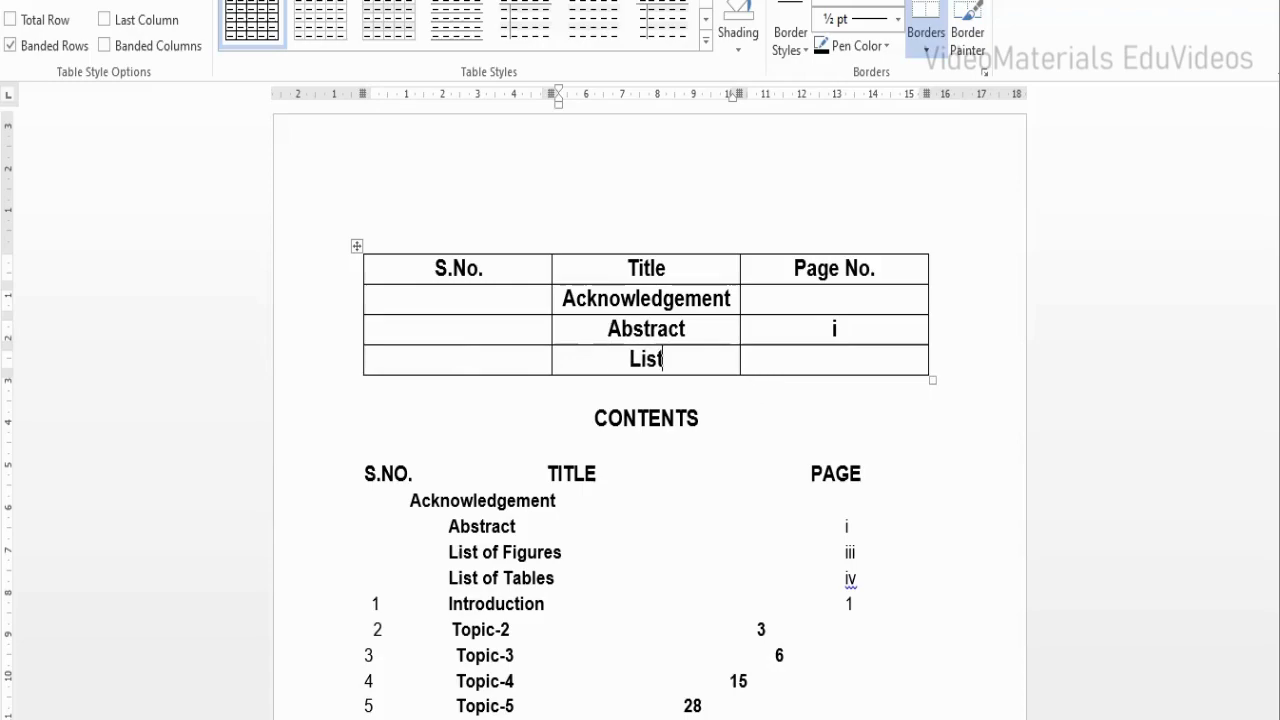
type(" of Figures")
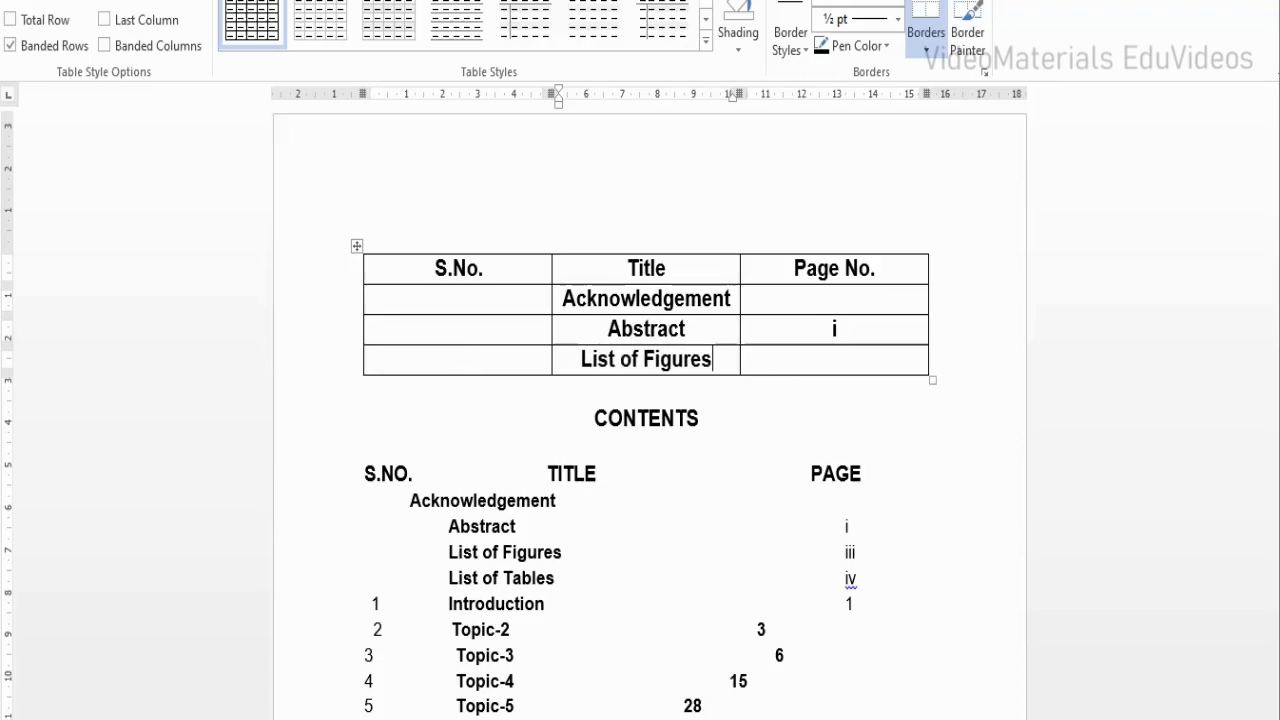
key("Tab")
type("ii")
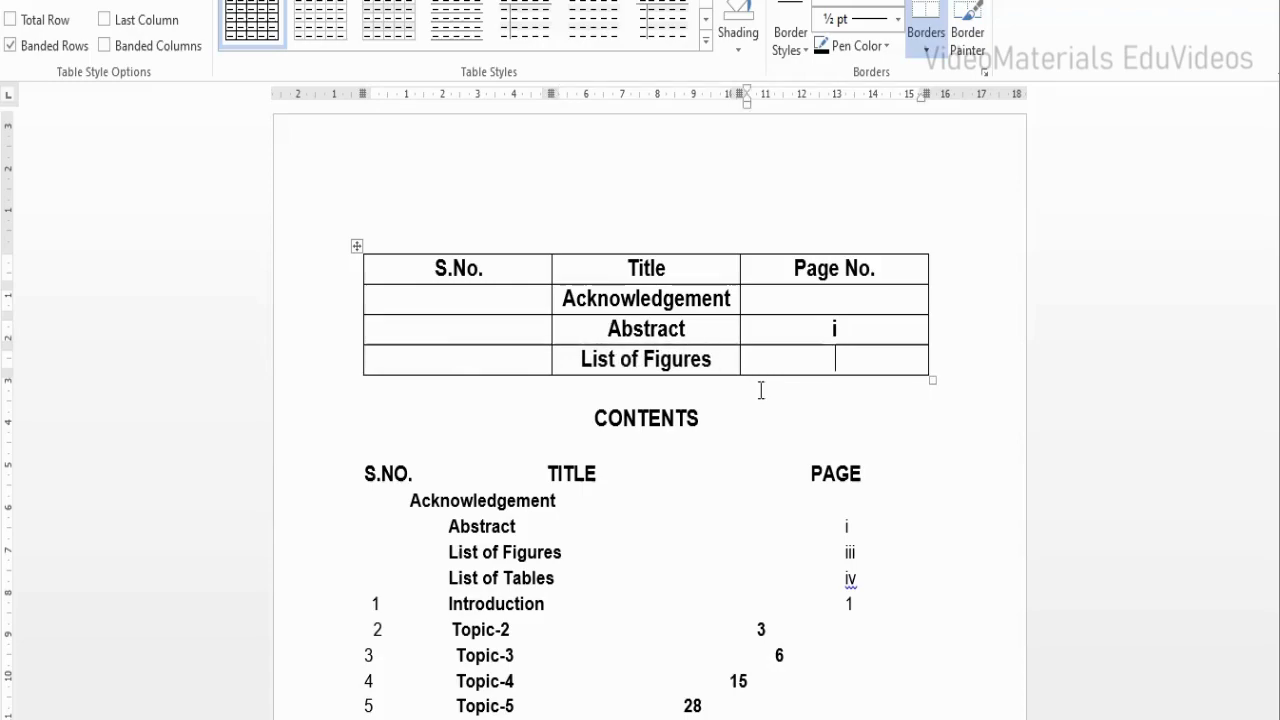
type("i")
key("Right")
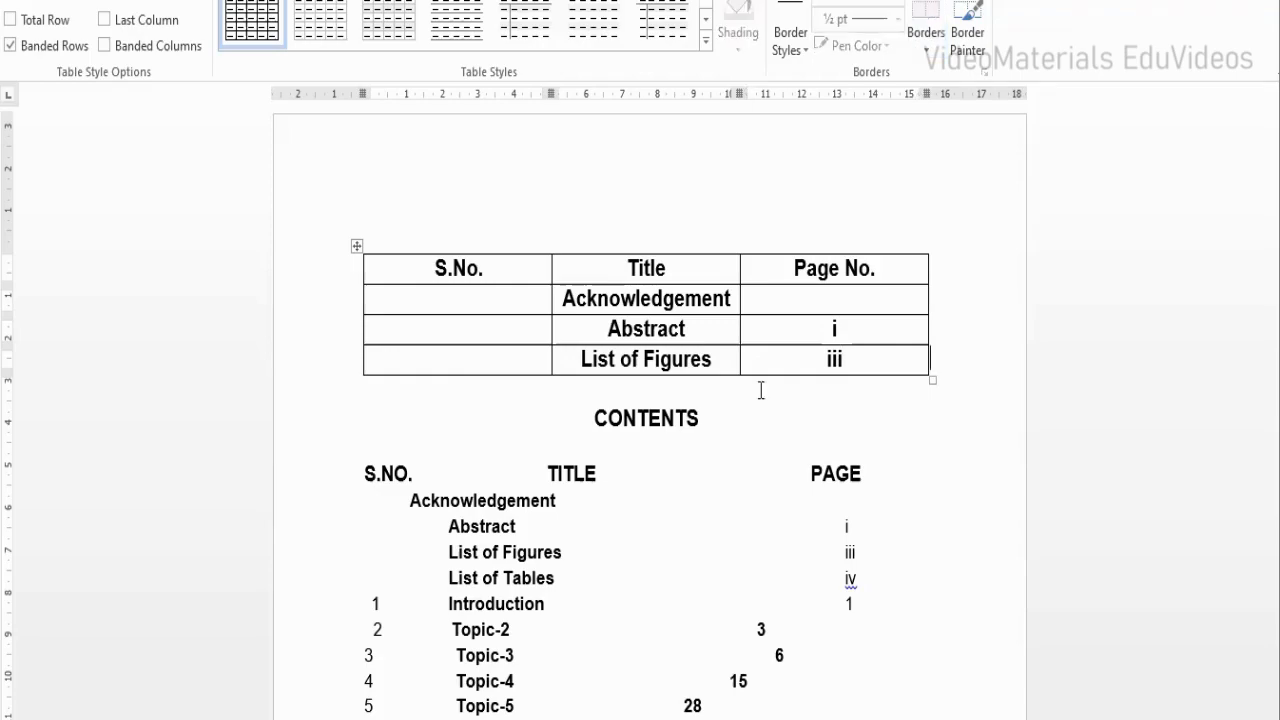
key("Return")
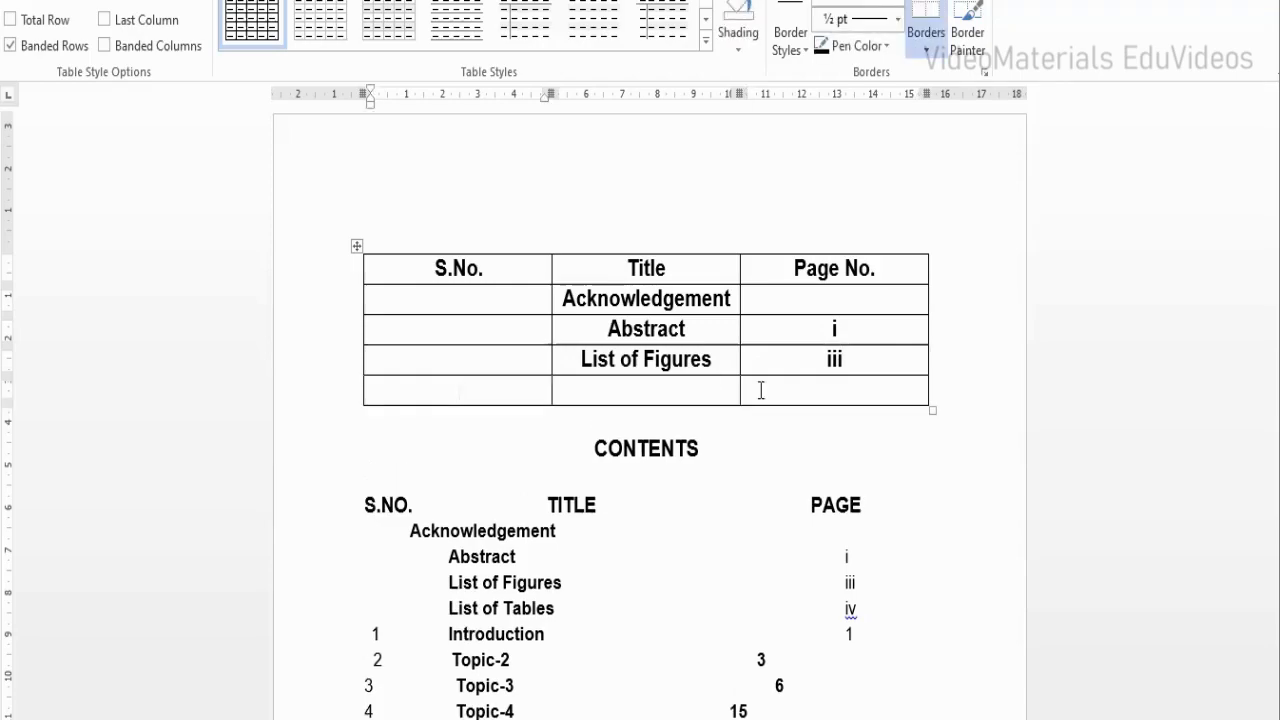
Step: Enter "List of Tables" with page number "iv" in the fifth row and add another row below it
key("Tab")
type("list of Tabels")
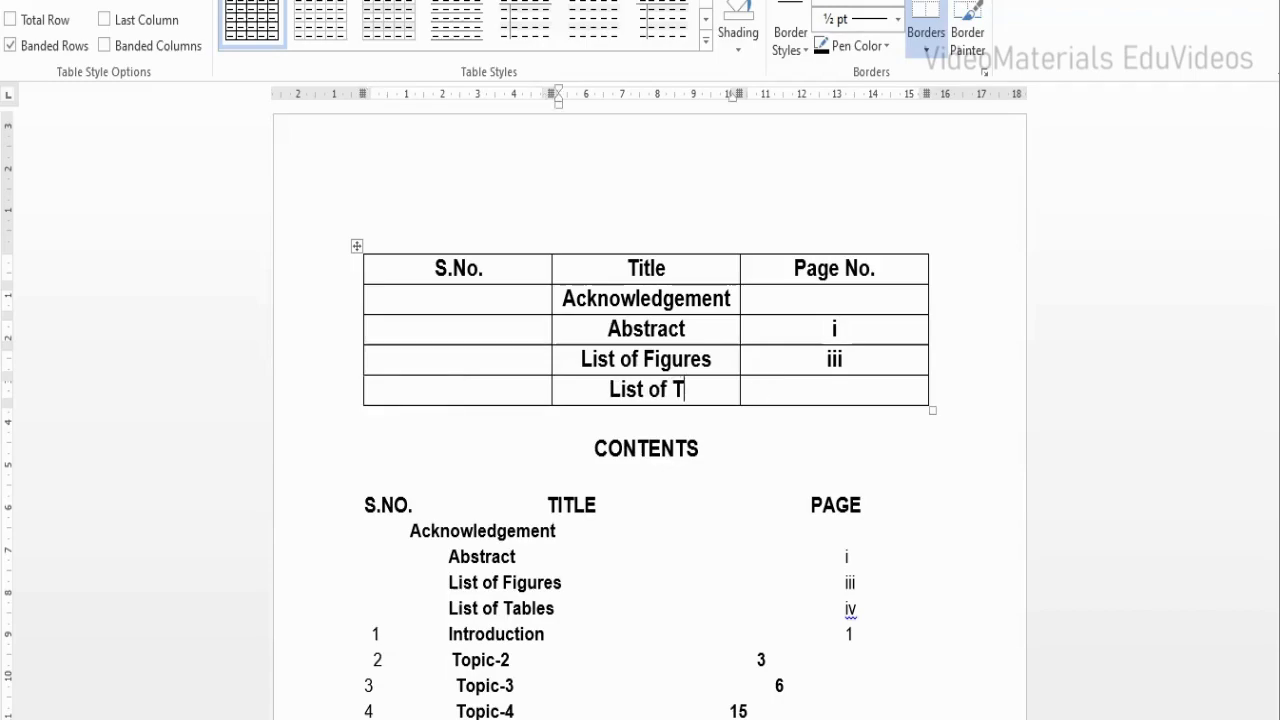
key("BackSpace")
key("BackSpace")
key("BackSpace")
type("les")
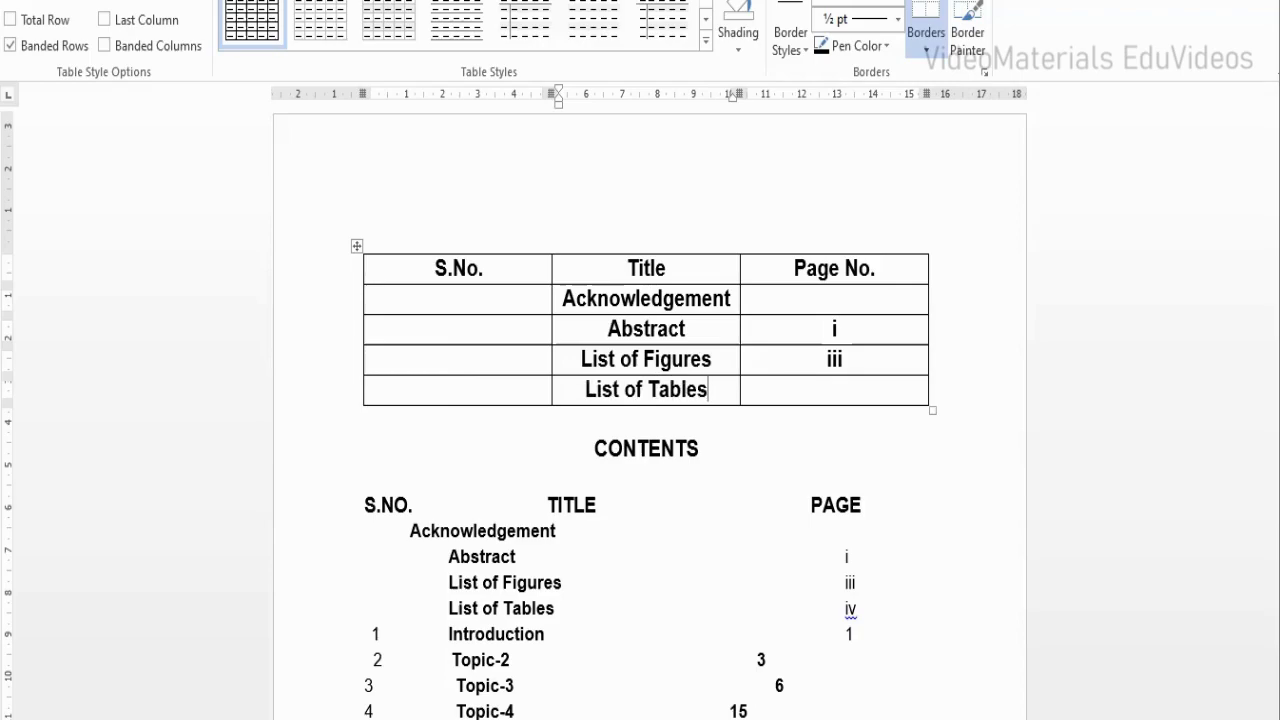
left_click(758, 389)
type("iv")
key("Right")
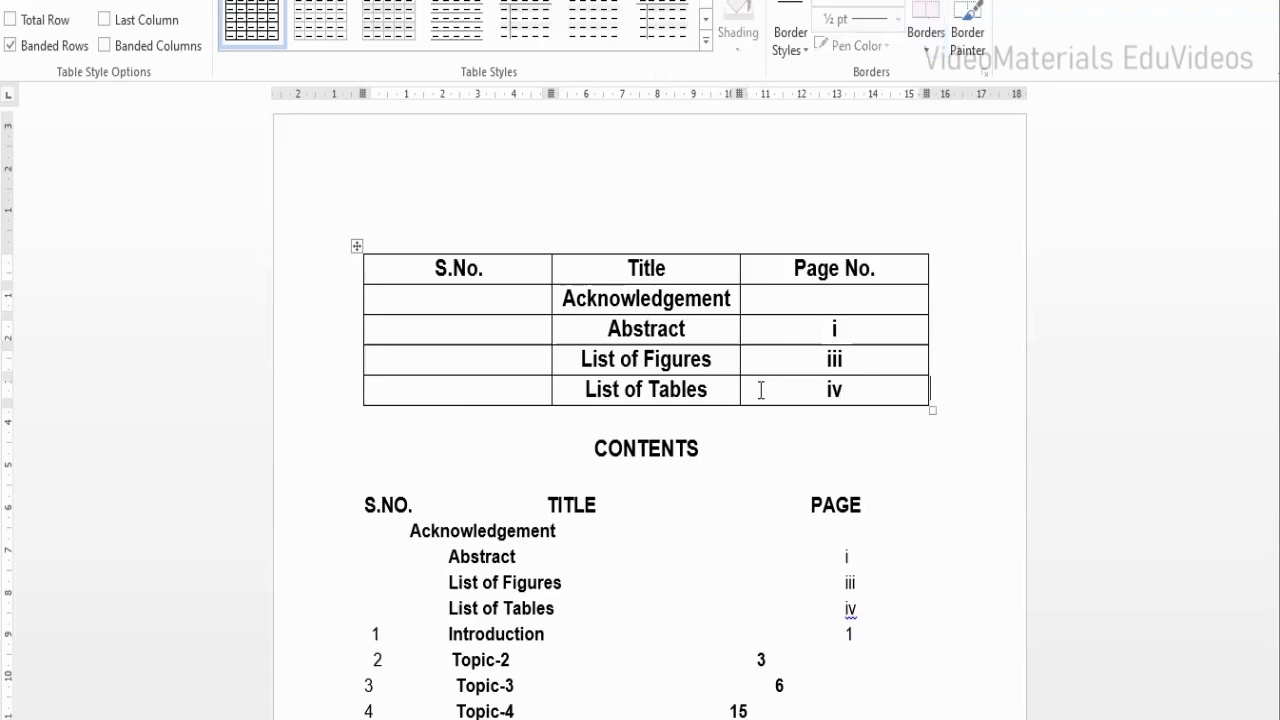
key("Return")
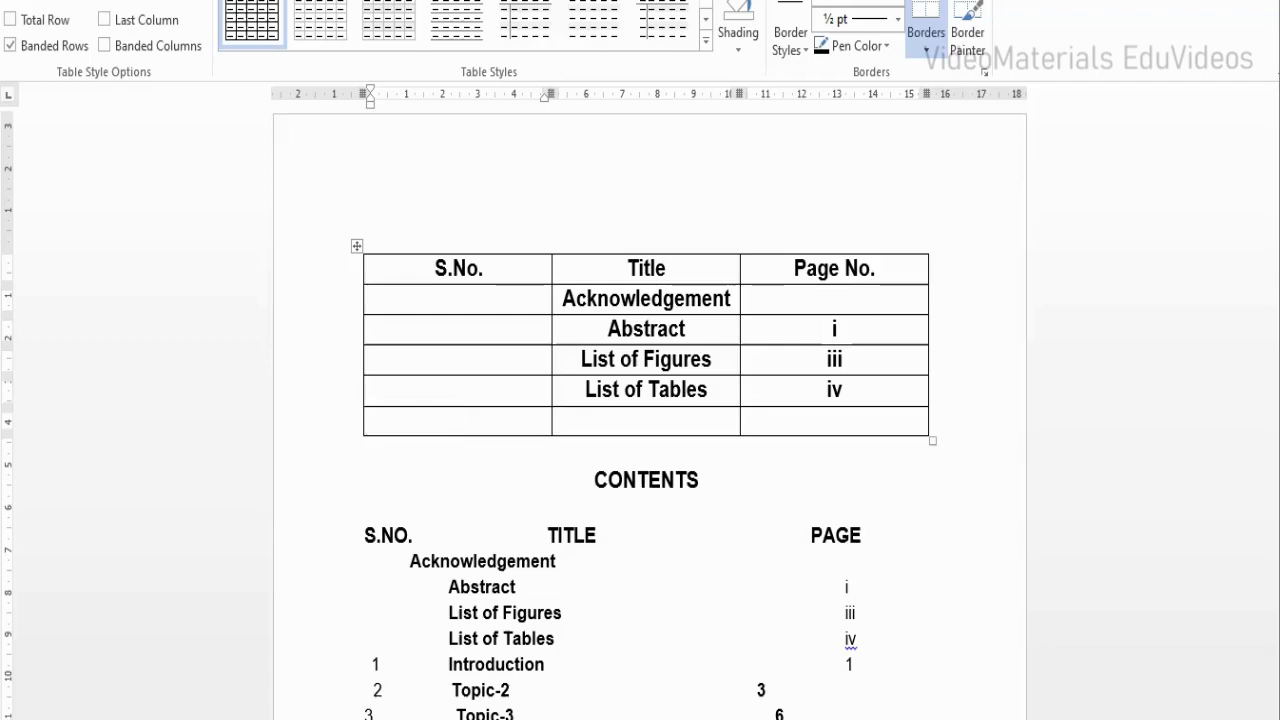
Step: Enter serial number 1, title "Introduction" and page number 1 in the sixth row and add a row below it
type("1")
key("Tab")
type("Introduc")
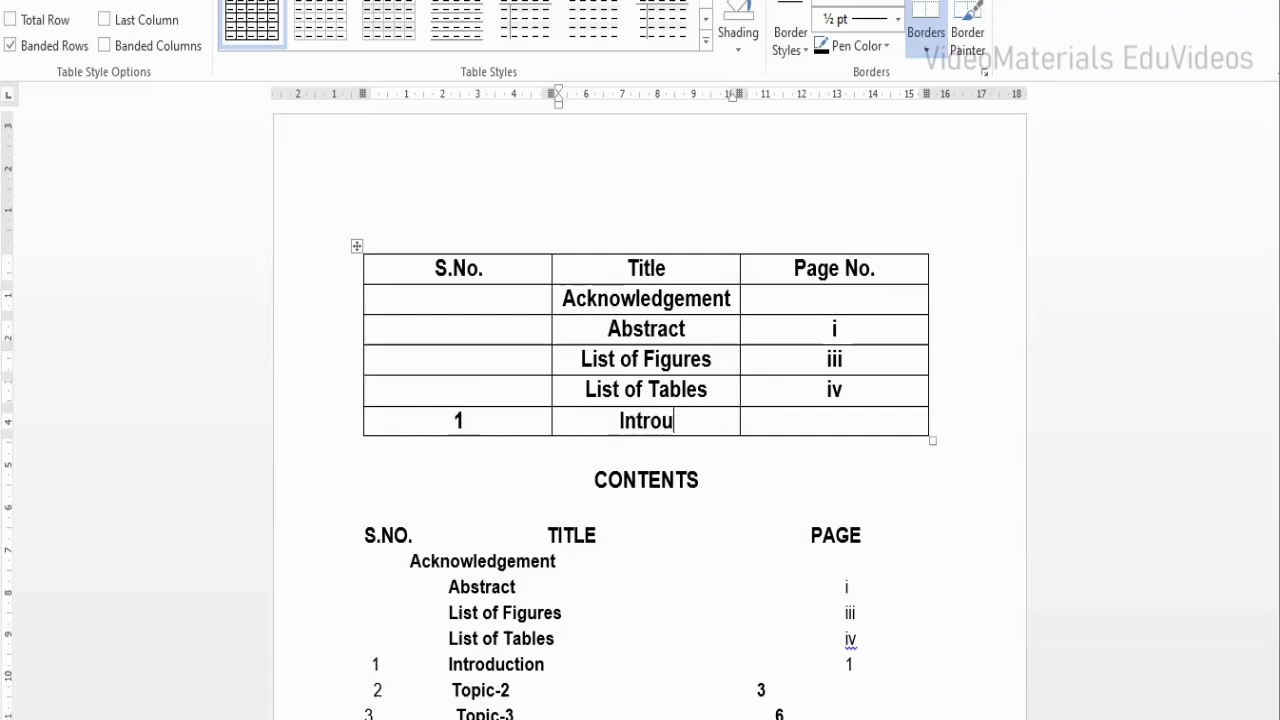
type("tion")
key("Tab")
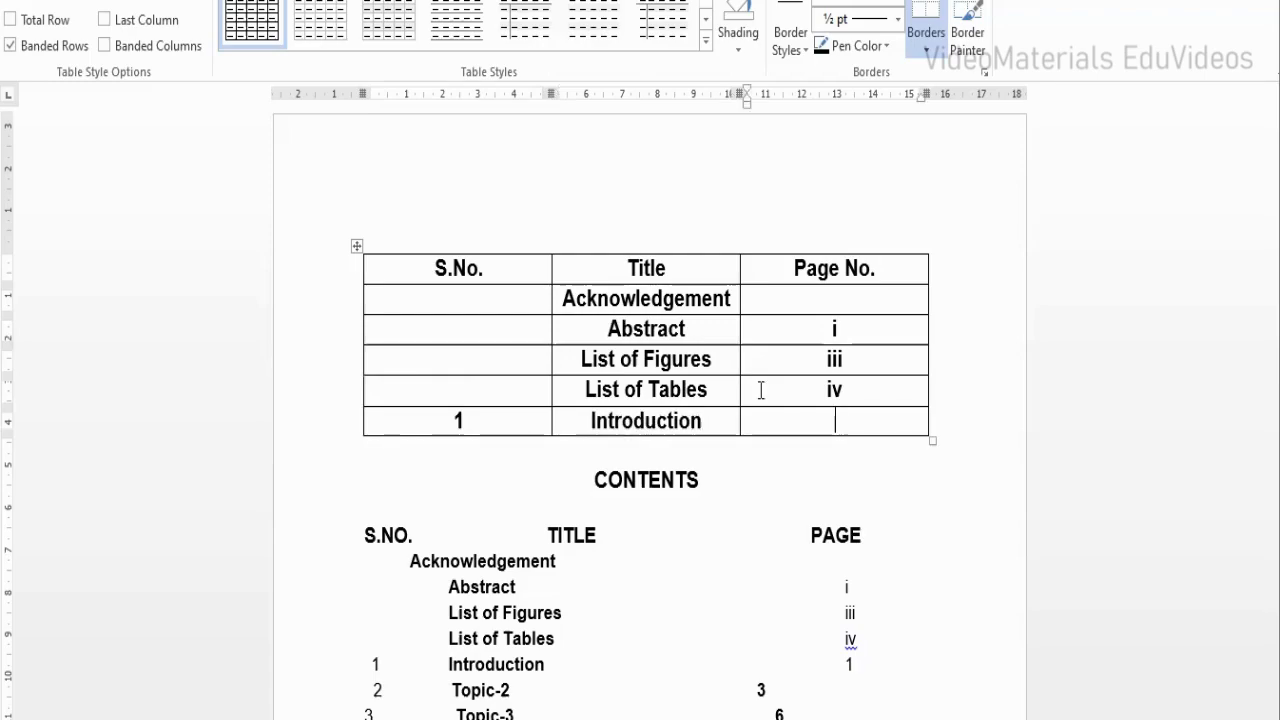
type("1")
key("Tab")
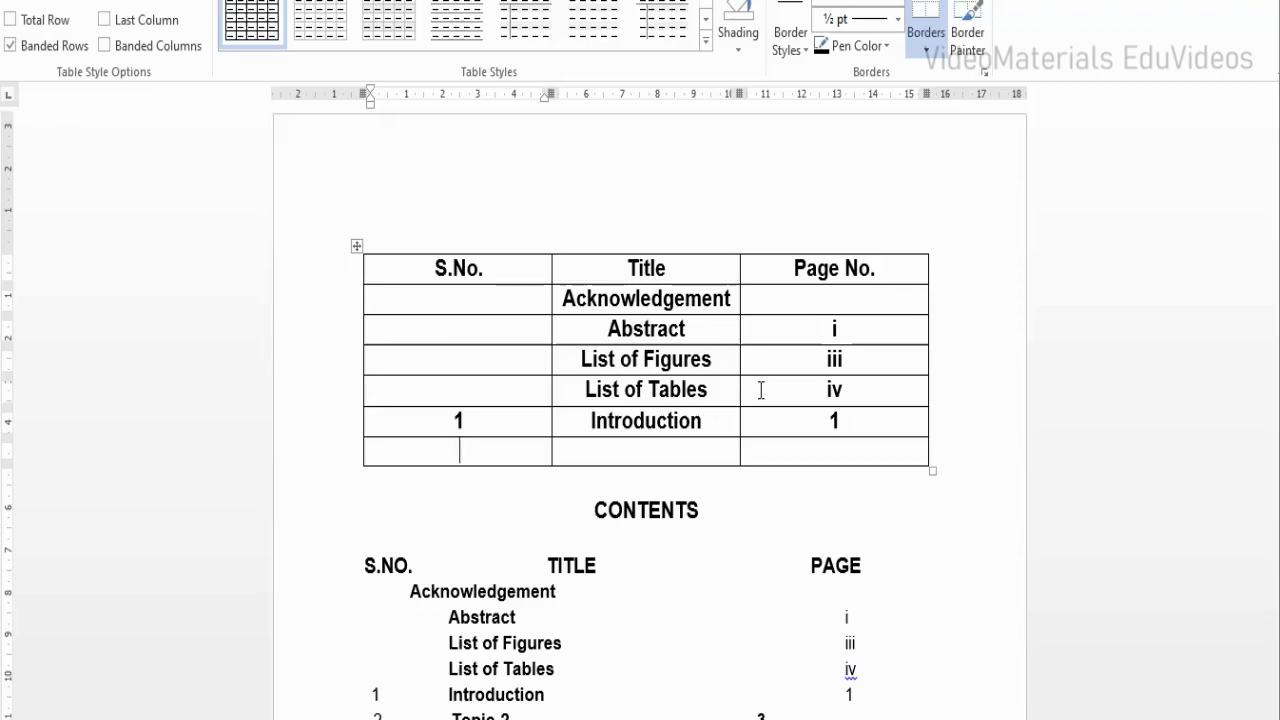
Step: Enter serial number 2, "Topic-2", page 4 and serial number 3, "Topic-3", page 6 in consecutive rows, leaving a blank row below
type("2")
key("Tab")
type("Ti")
key("BackSpace")
type("opice")
key("BackSpace")
type("2")
key("BackSpace")
type("-2")
key("Tab")
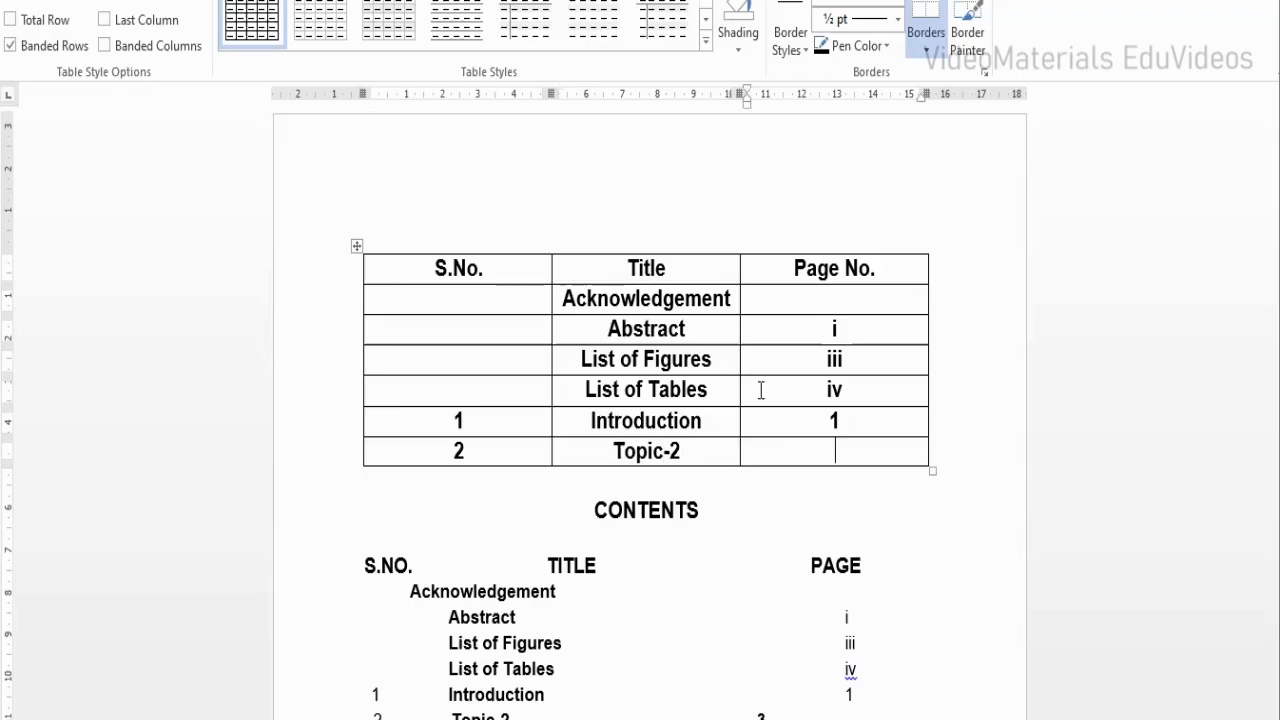
type("4")
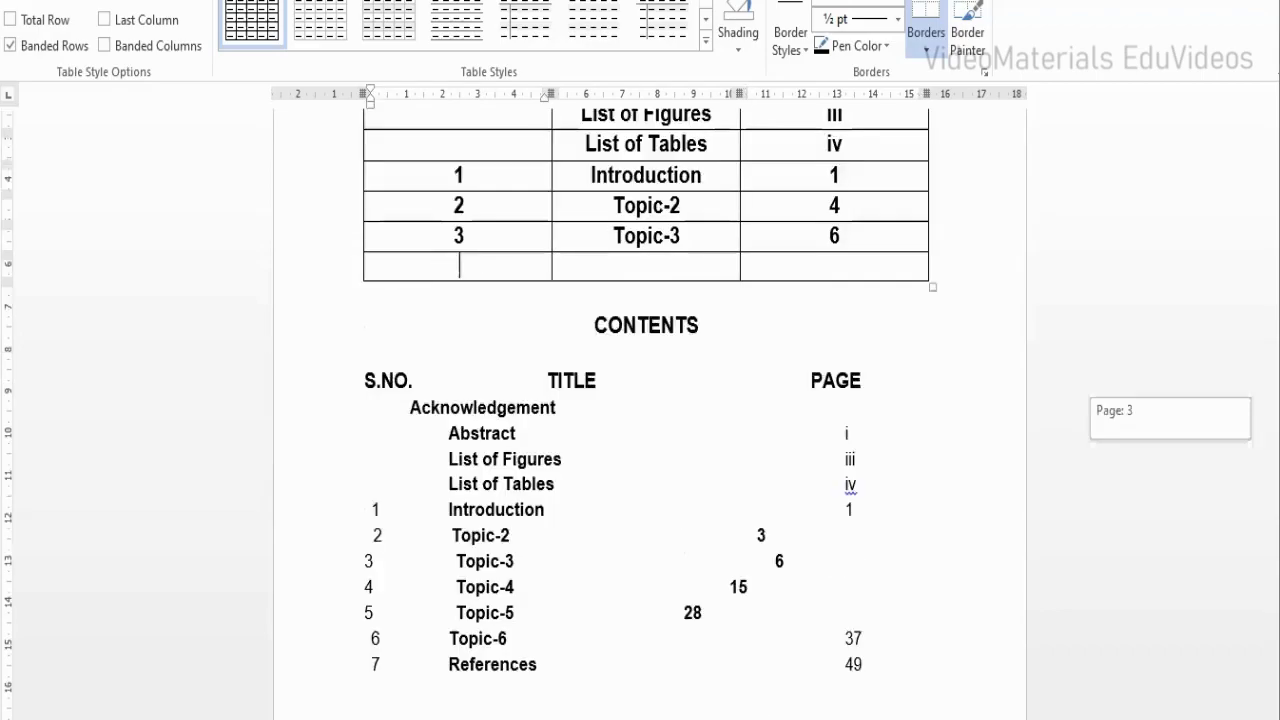
Step: Compare the manually spaced S.NO., TITLE and PAGE heading line below the table with the table's aligned header row
scroll(905, 342, "up", 5)
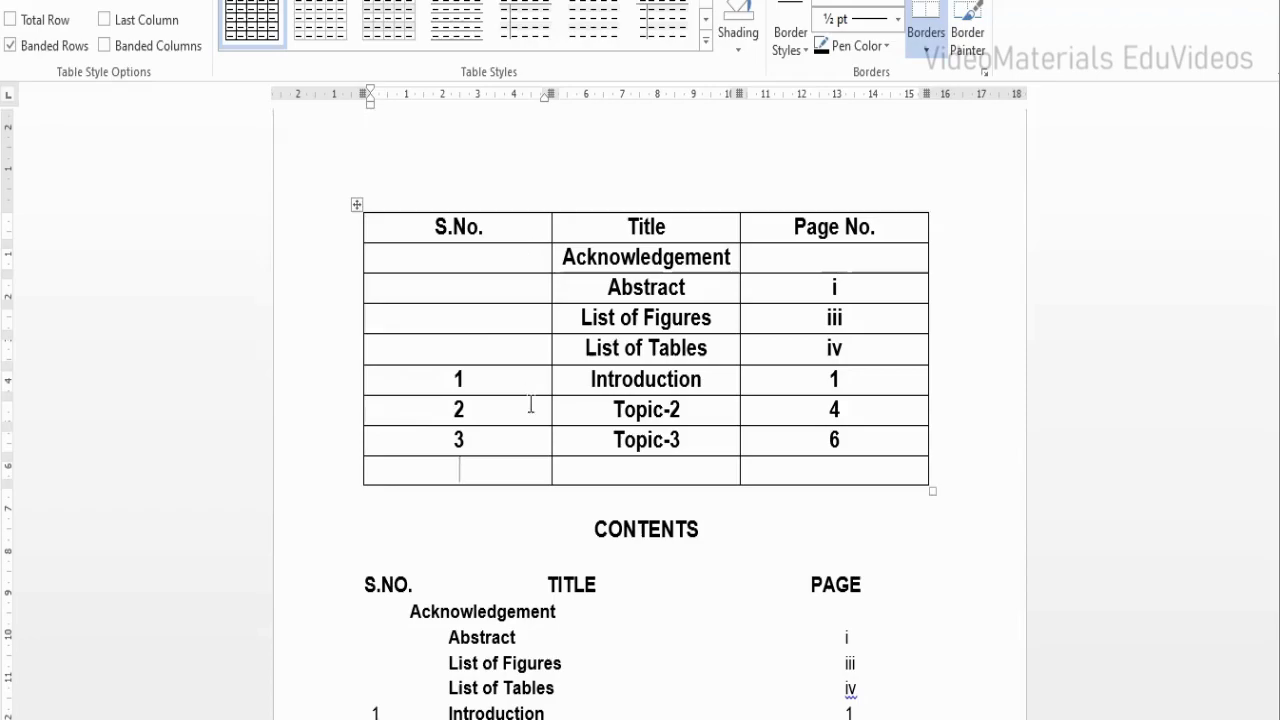
left_click(408, 613)
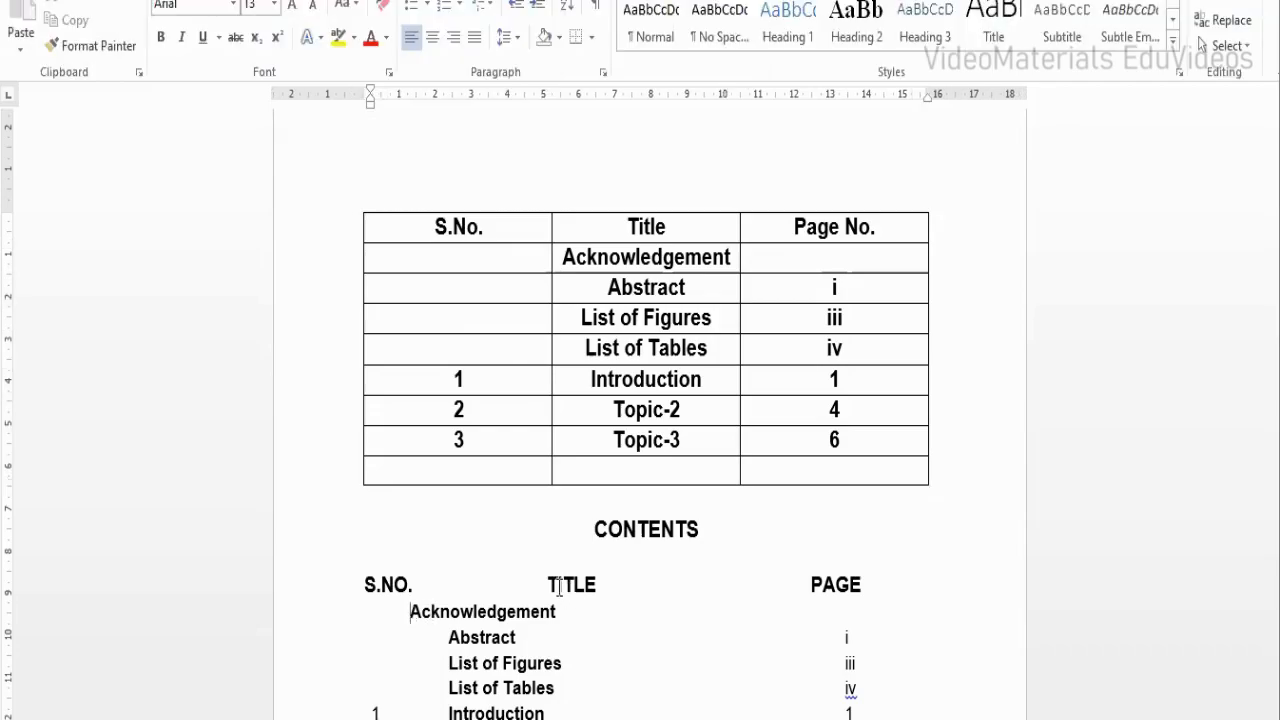
left_click(553, 585)
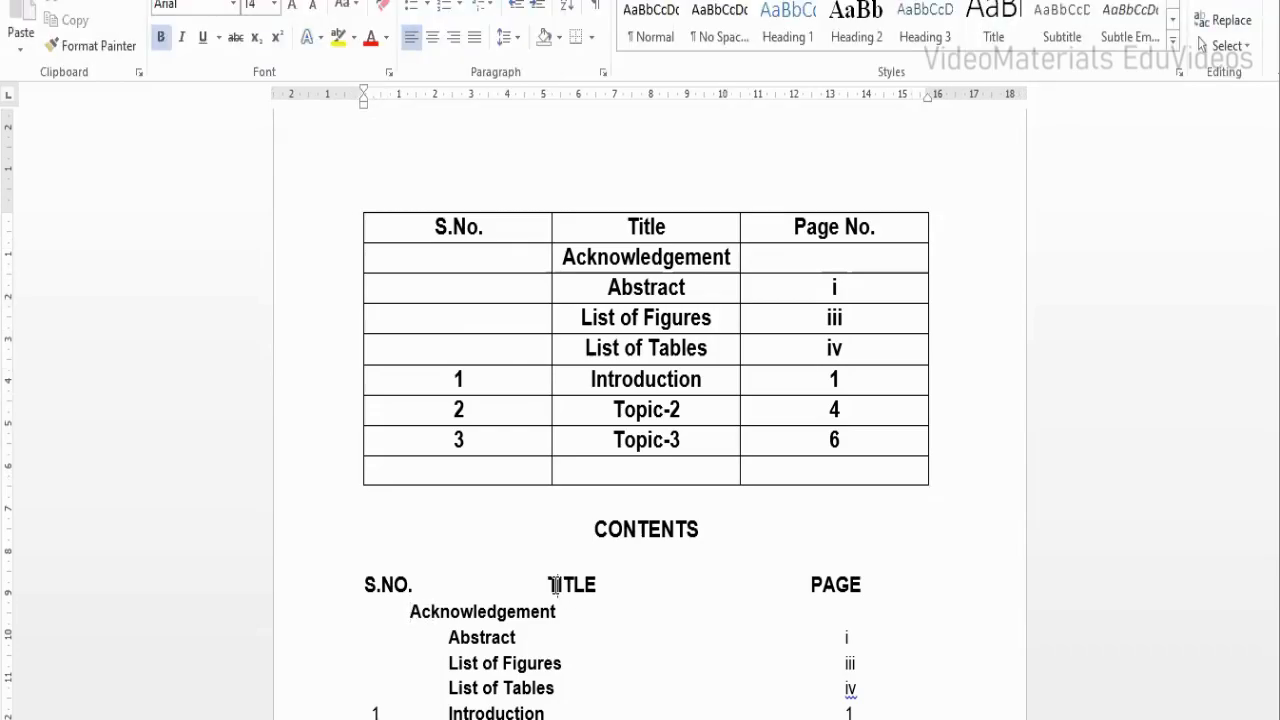
left_click(559, 610)
left_click_drag(365, 585, 871, 586)
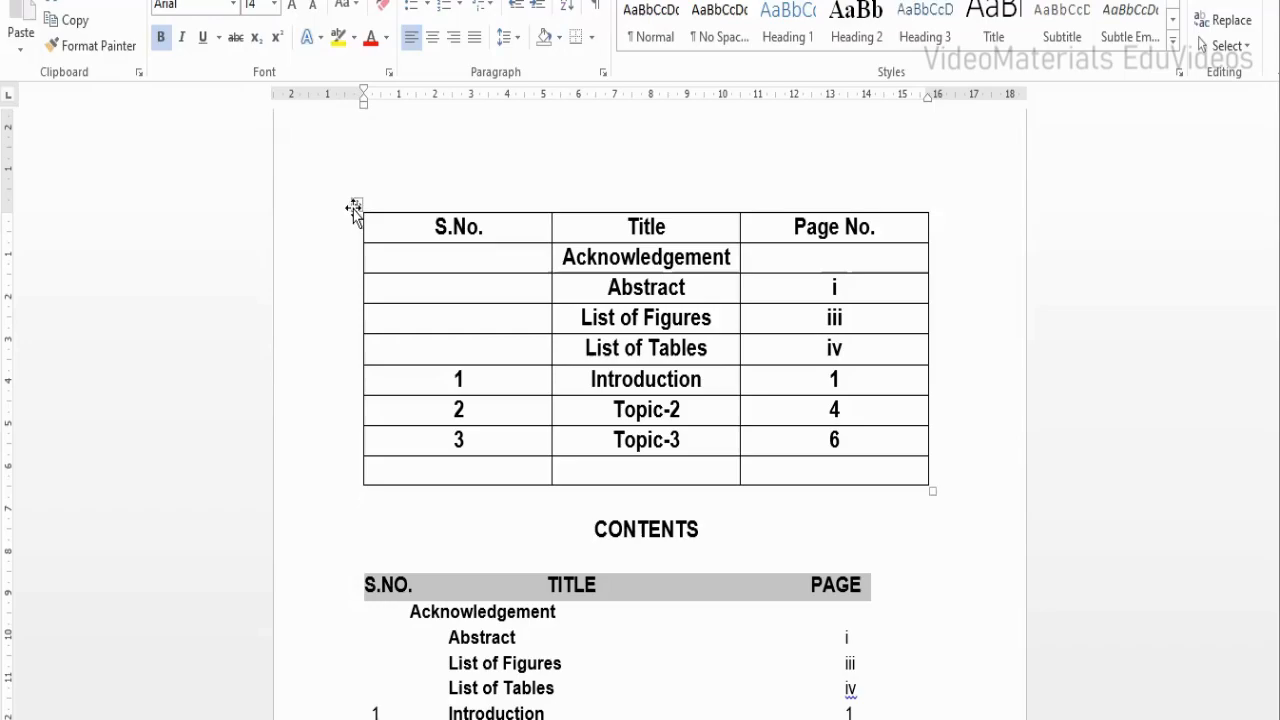
Step: Select the whole table and shrink its columns to their text with AutoFit Contents
left_click(355, 207)
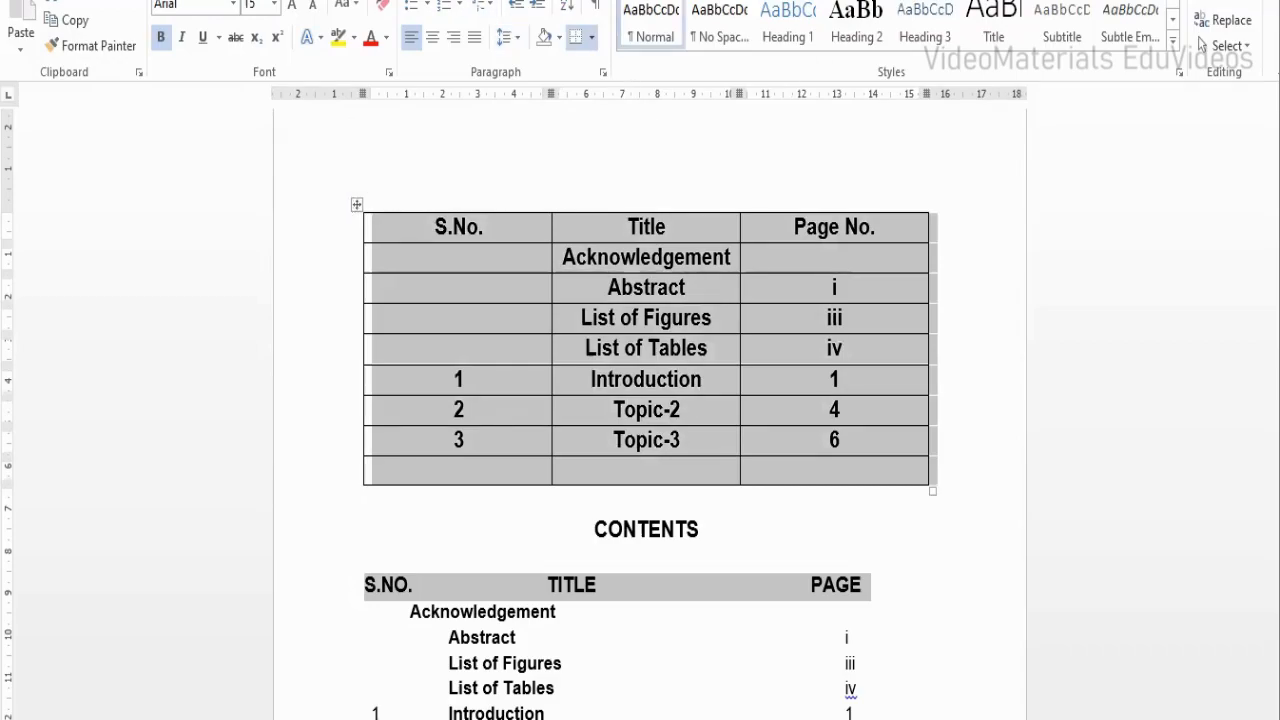
left_click(356, 205)
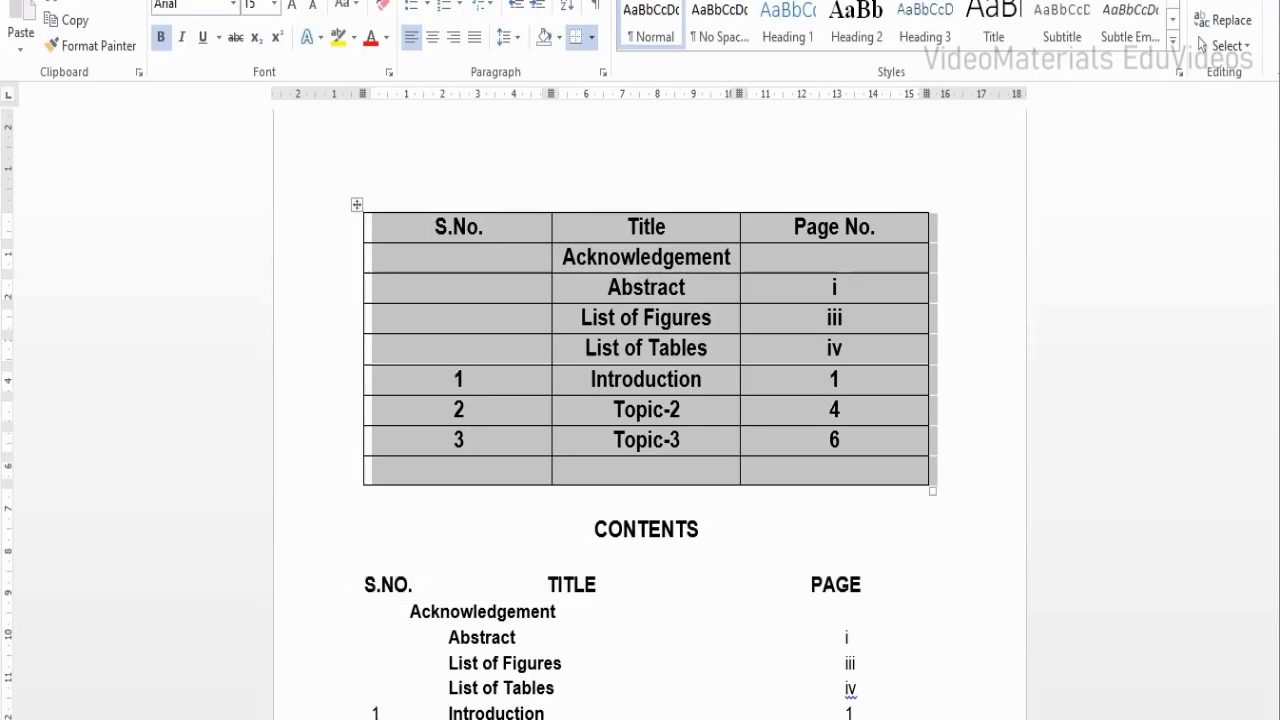
left_click(243, 1)
left_click(625, 1)
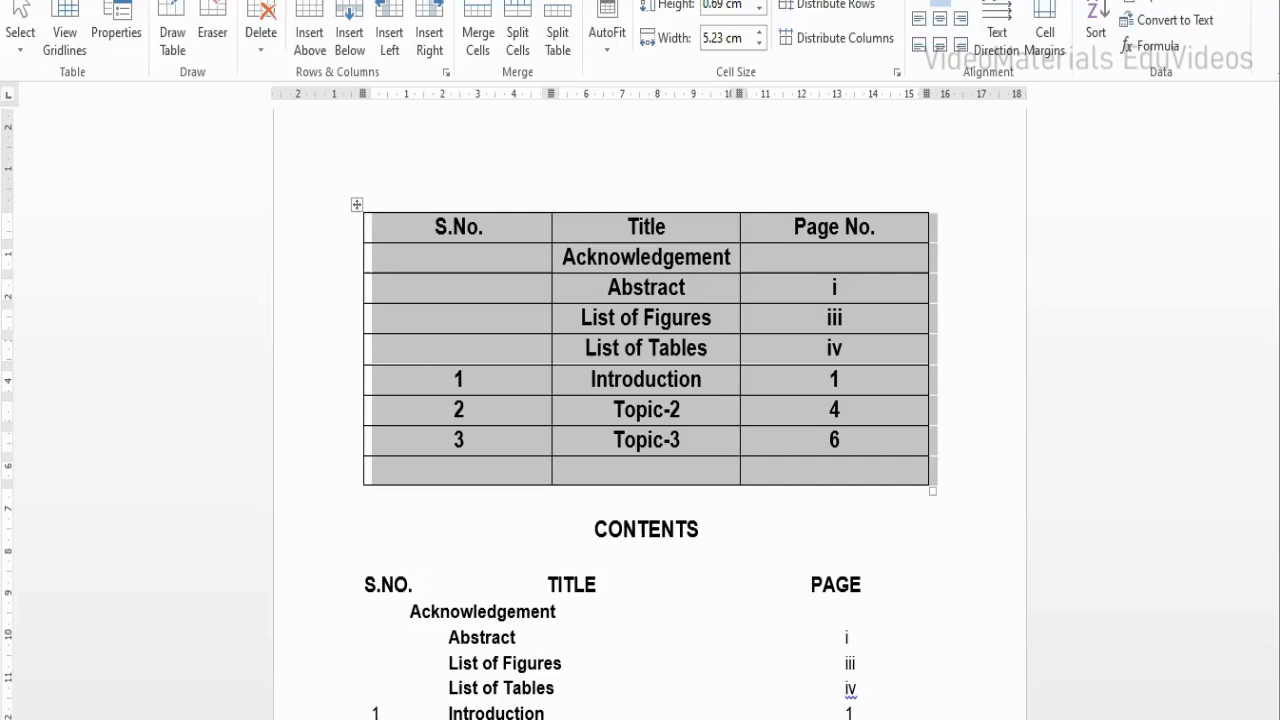
left_click(607, 56)
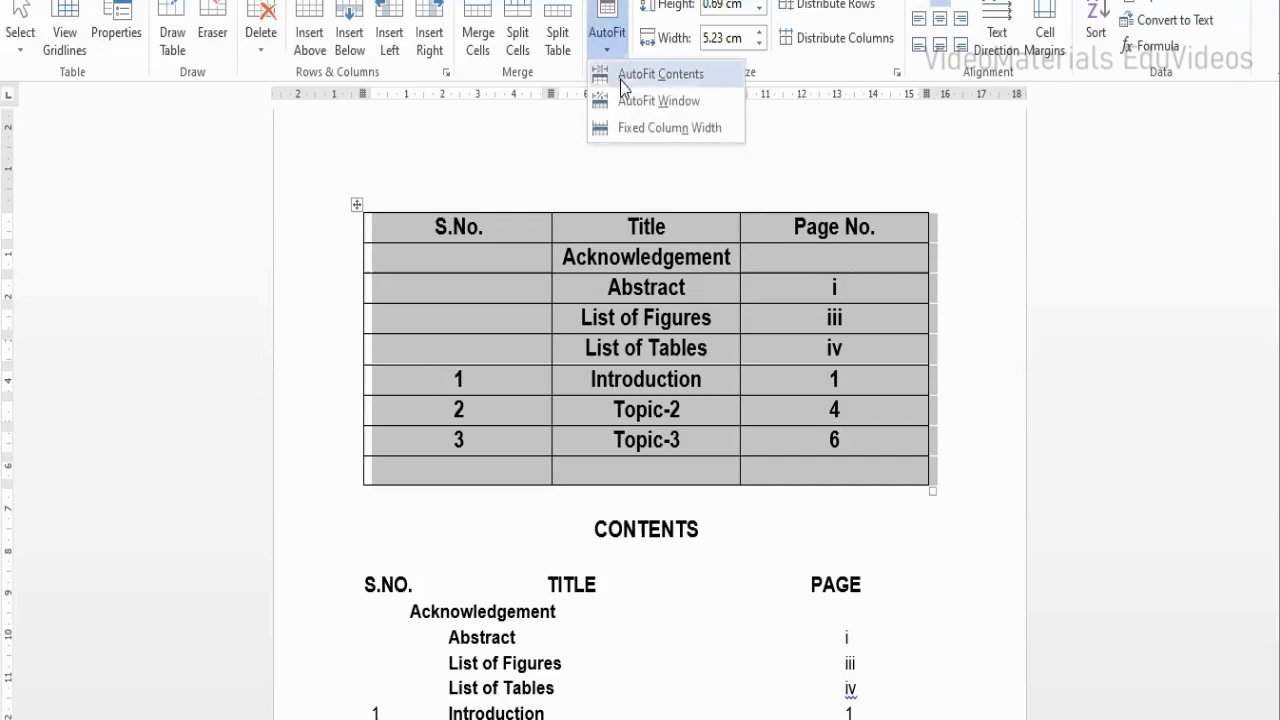
left_click(693, 82)
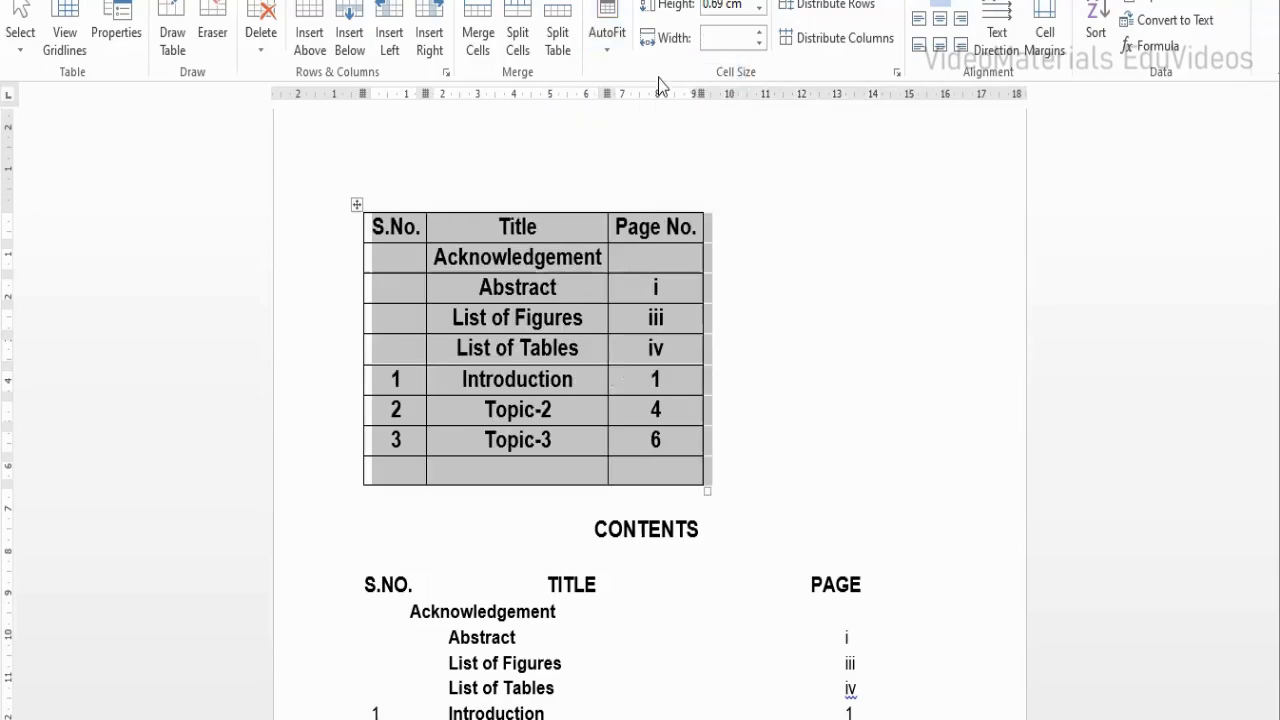
Step: Stretch the selected table to the page width with AutoFit Window, try Fixed Column Width, and reapply AutoFit Window
left_click(608, 52)
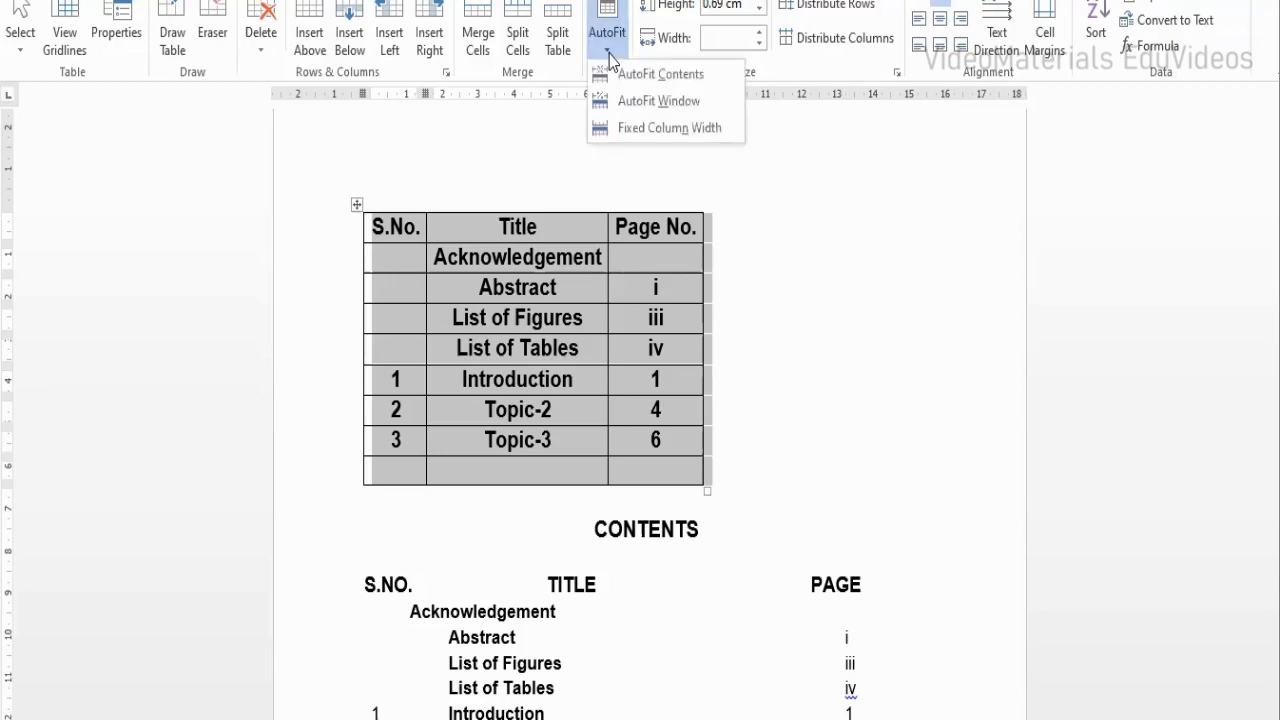
left_click(642, 100)
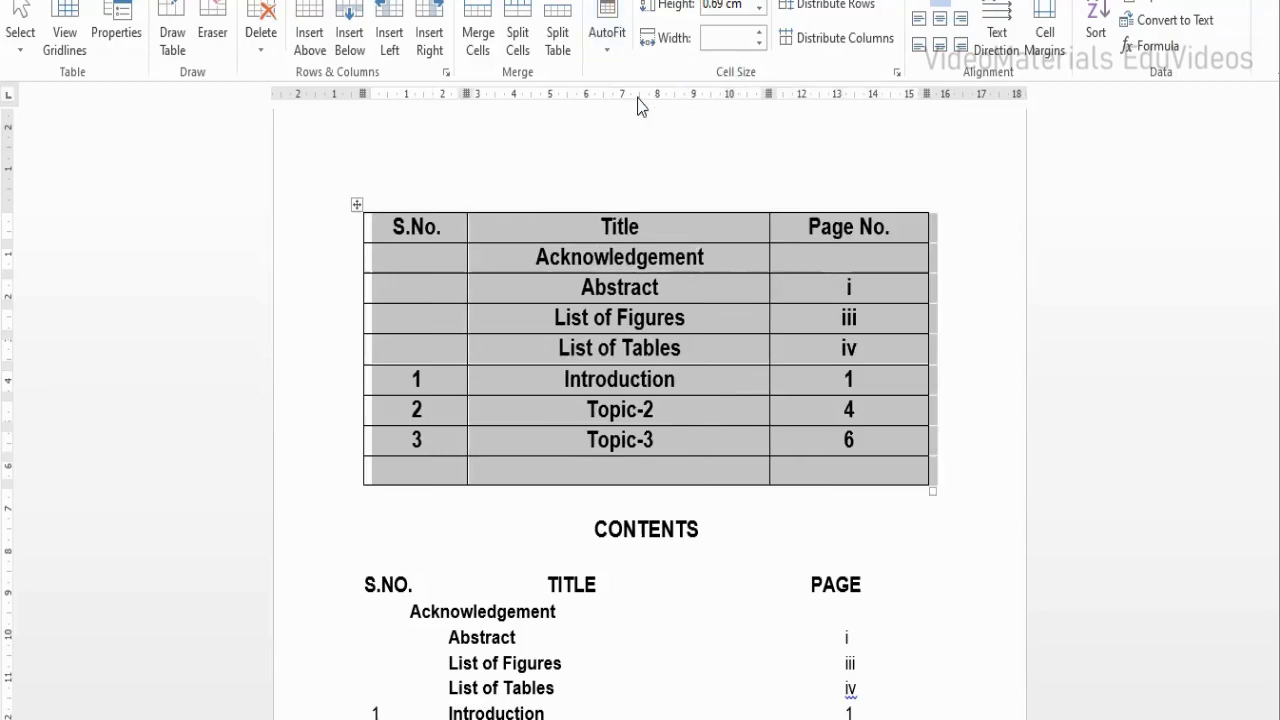
left_click(605, 50)
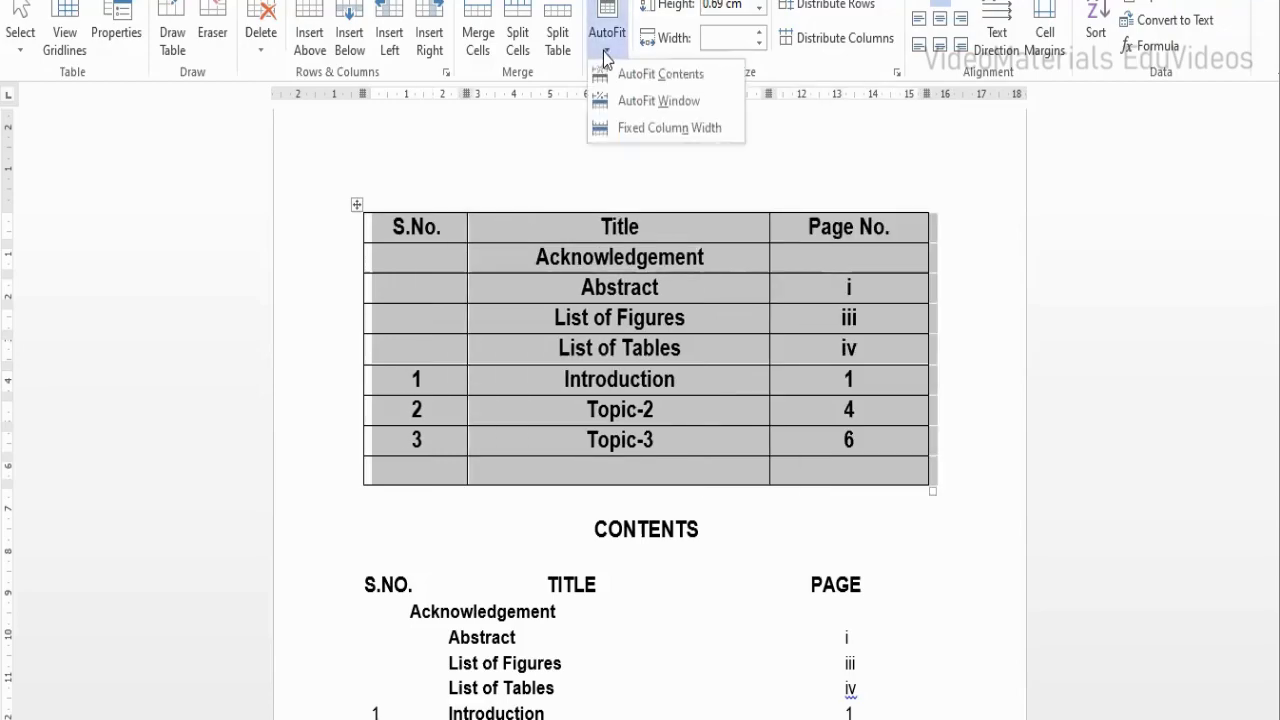
left_click(620, 128)
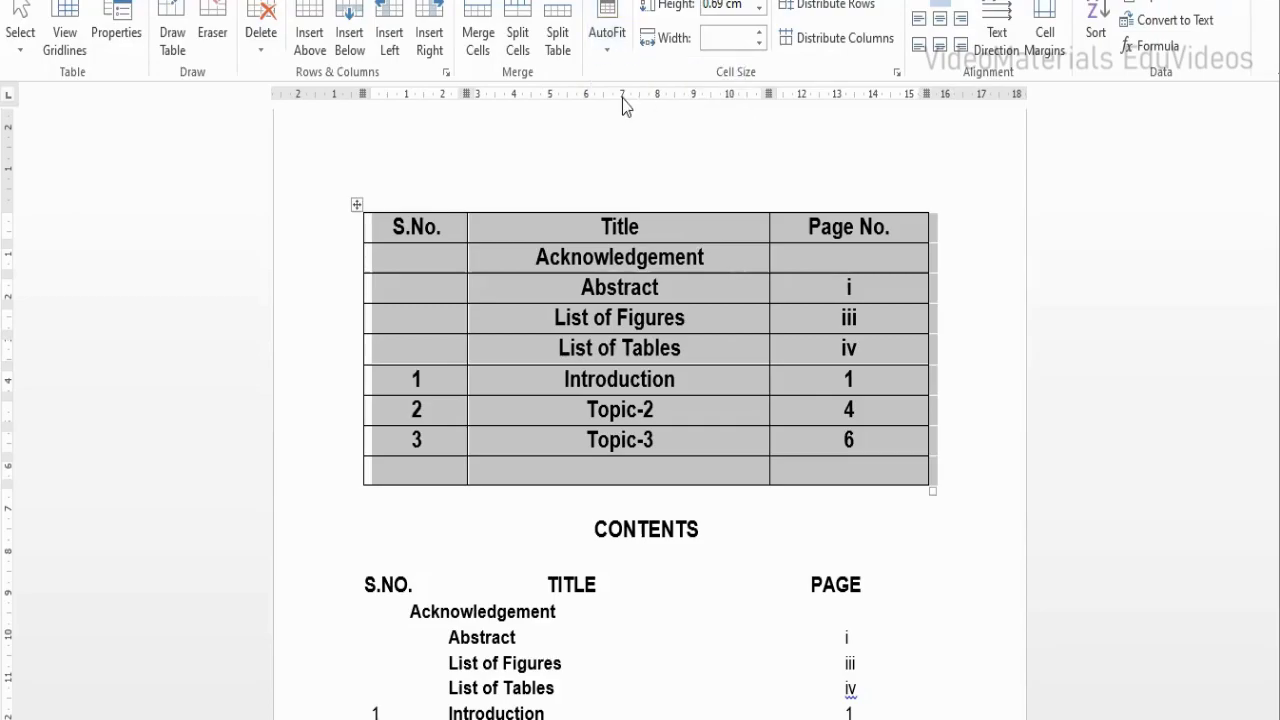
left_click(618, 50)
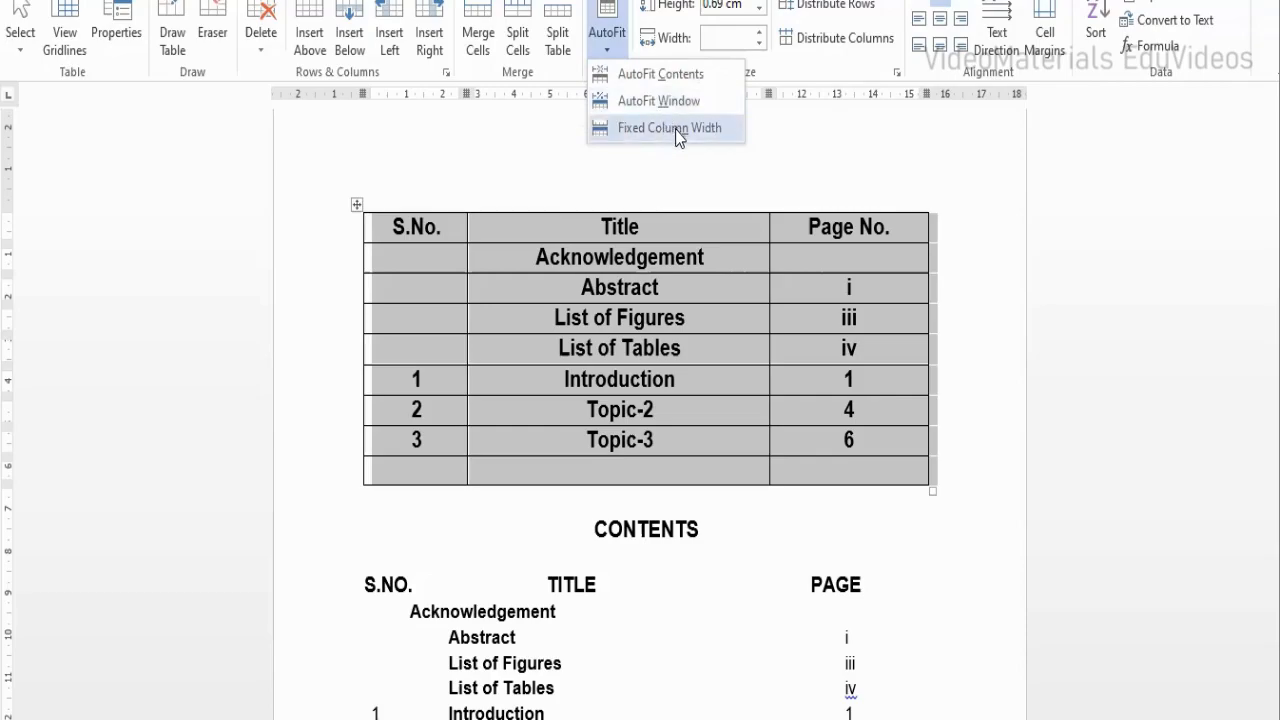
left_click(662, 104)
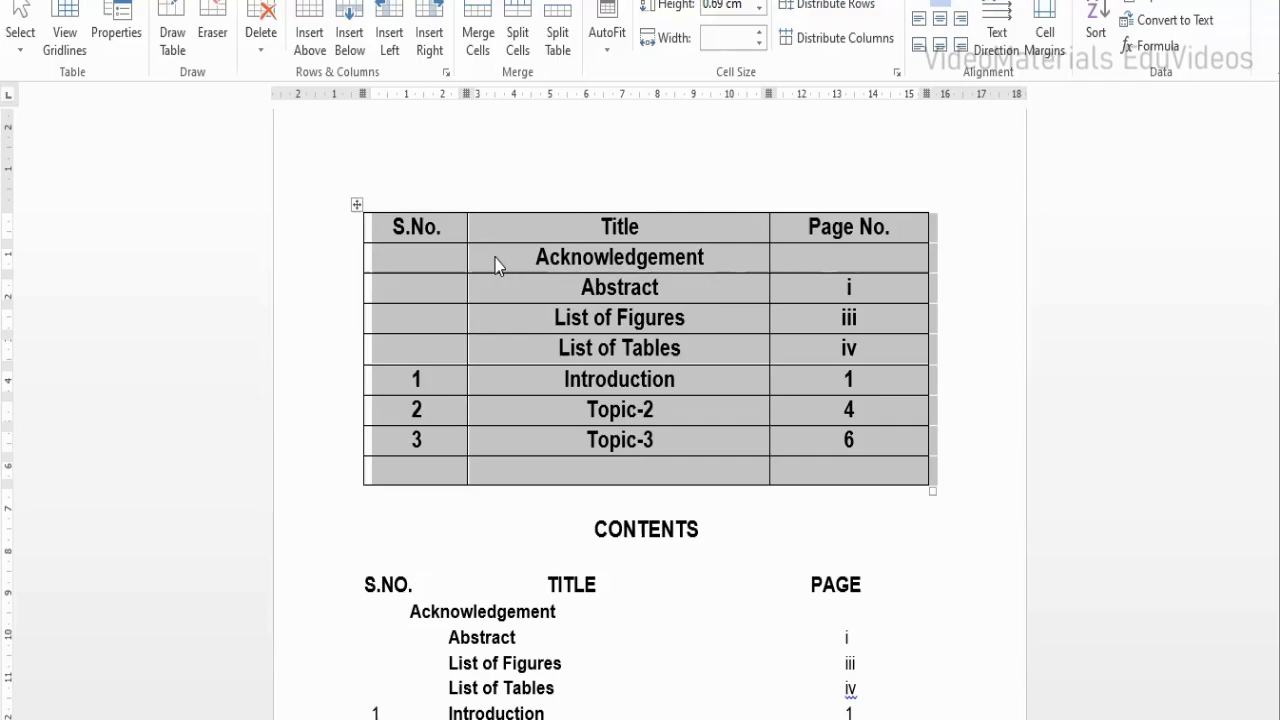
Step: Left-align the Title column entries from Acknowledgement down to the blank last row with Align Center Left
left_click(568, 260)
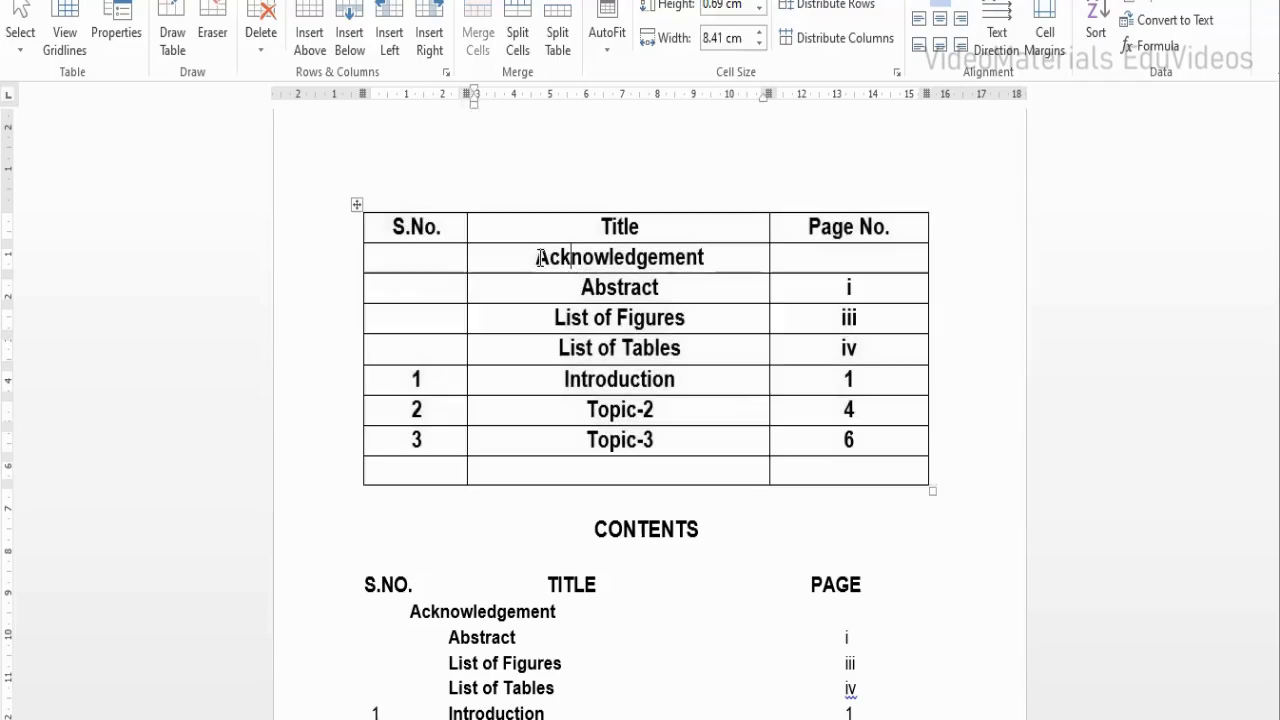
left_click_drag(540, 257, 629, 457)
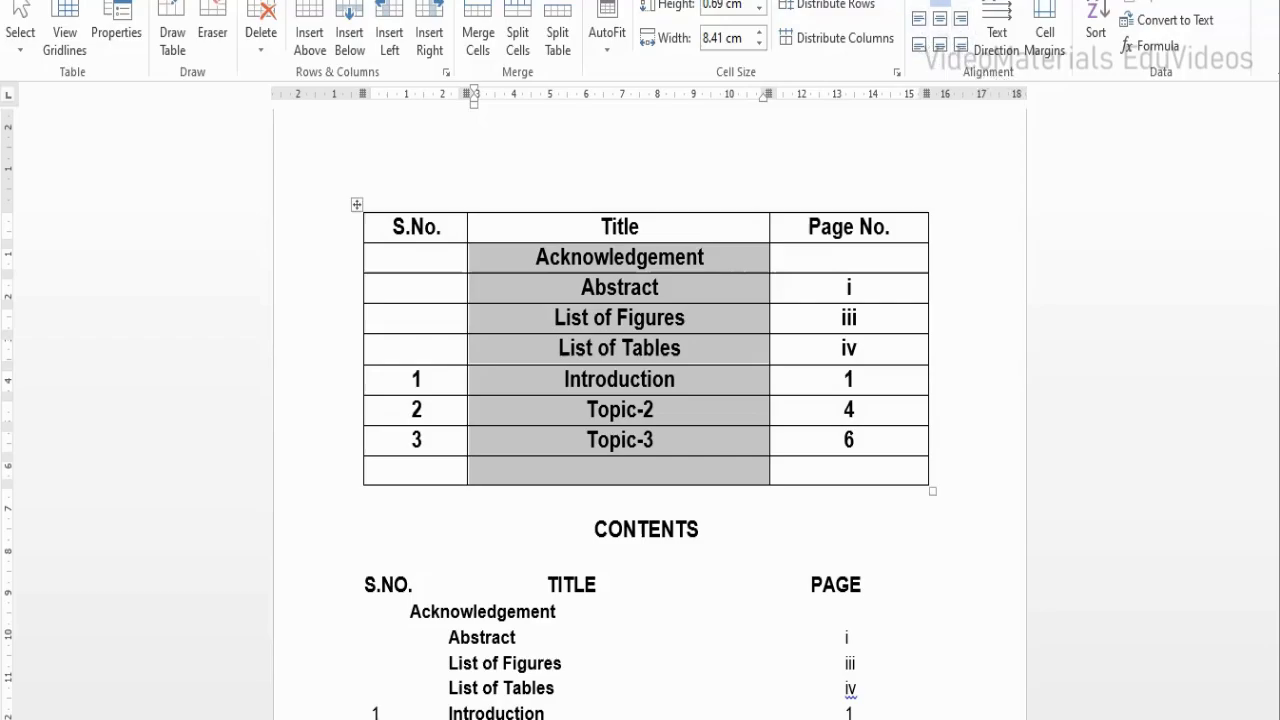
left_click(920, 24)
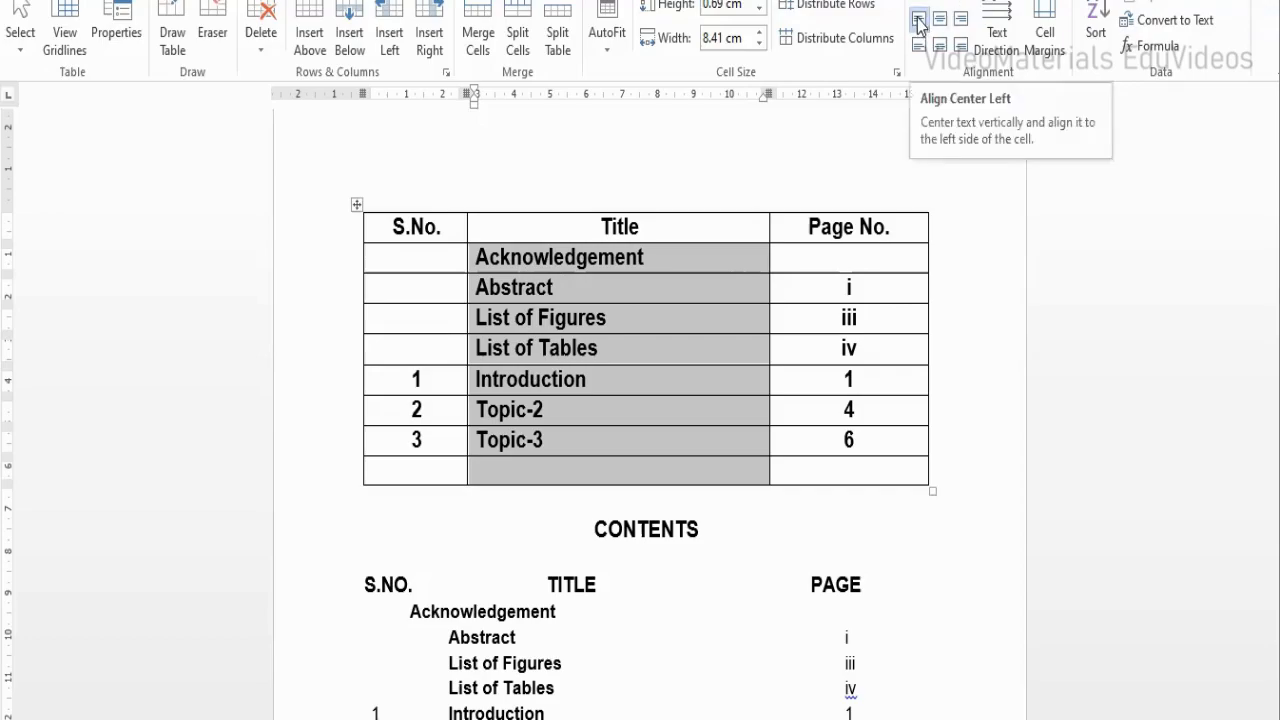
Step: Centre all the Page No. column cells below the header with Align Center
left_click_drag(849, 289, 871, 457)
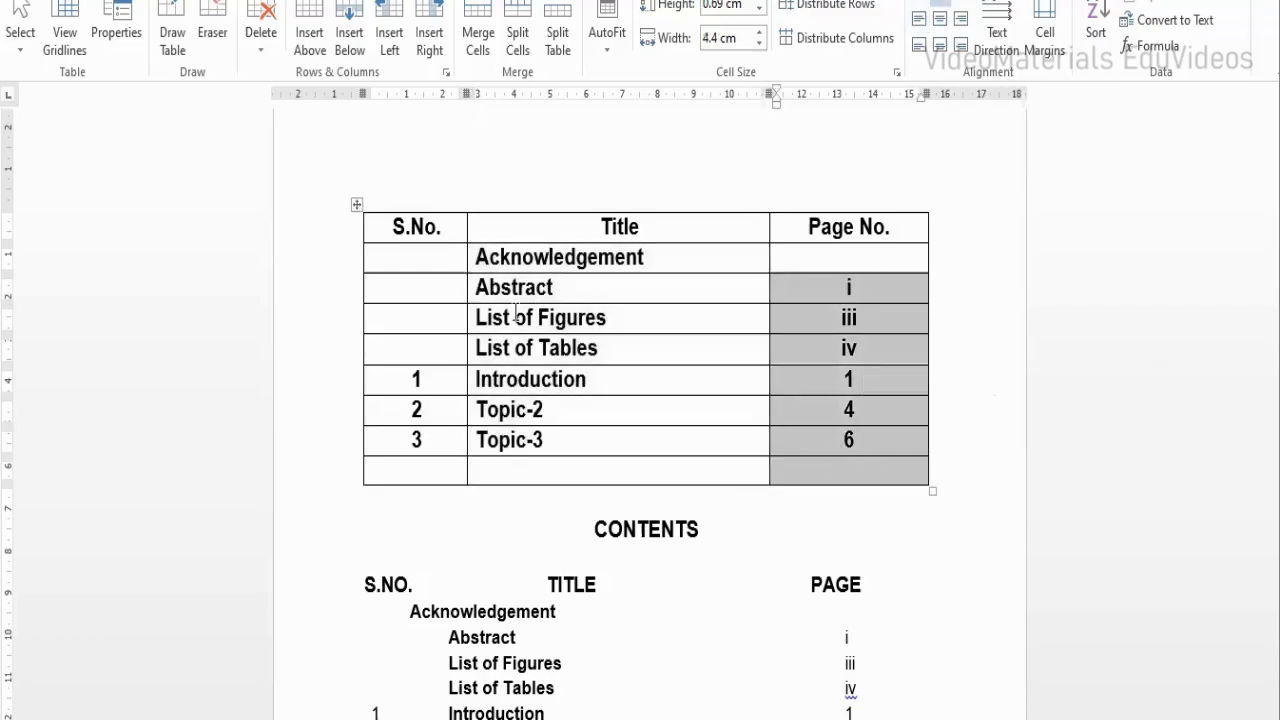
left_click_drag(430, 262, 432, 462)
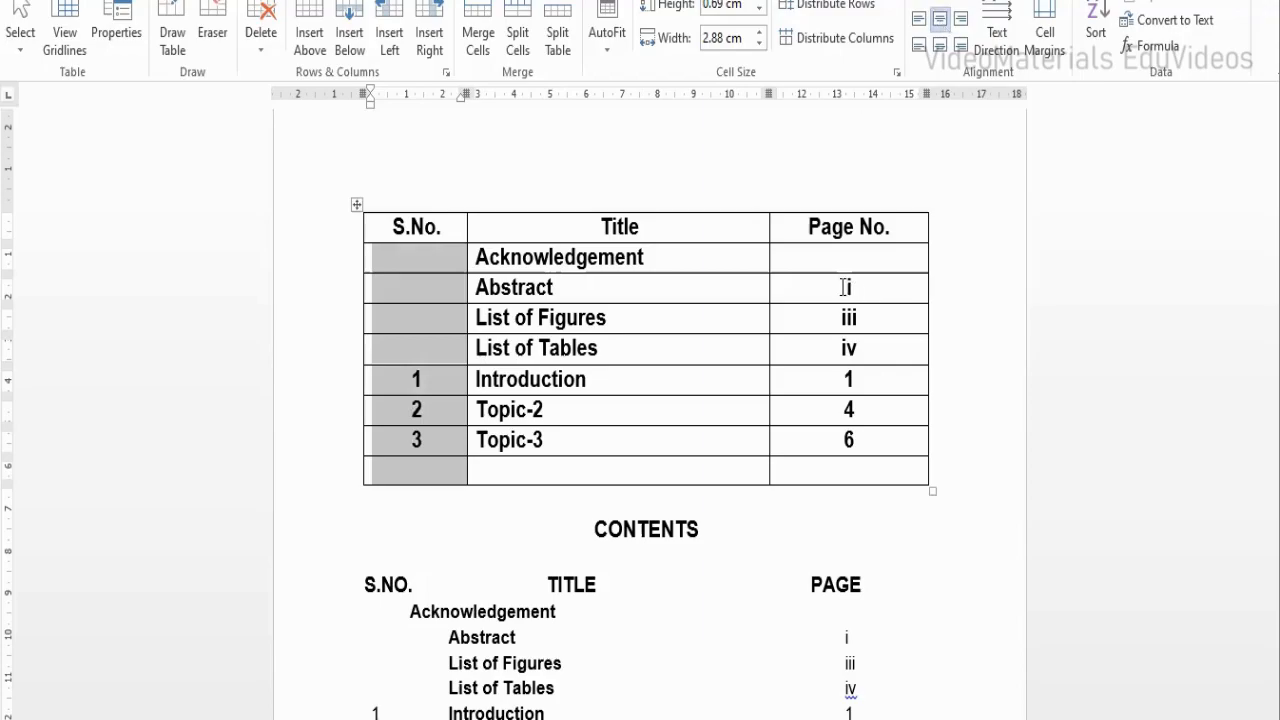
left_click_drag(846, 258, 860, 464)
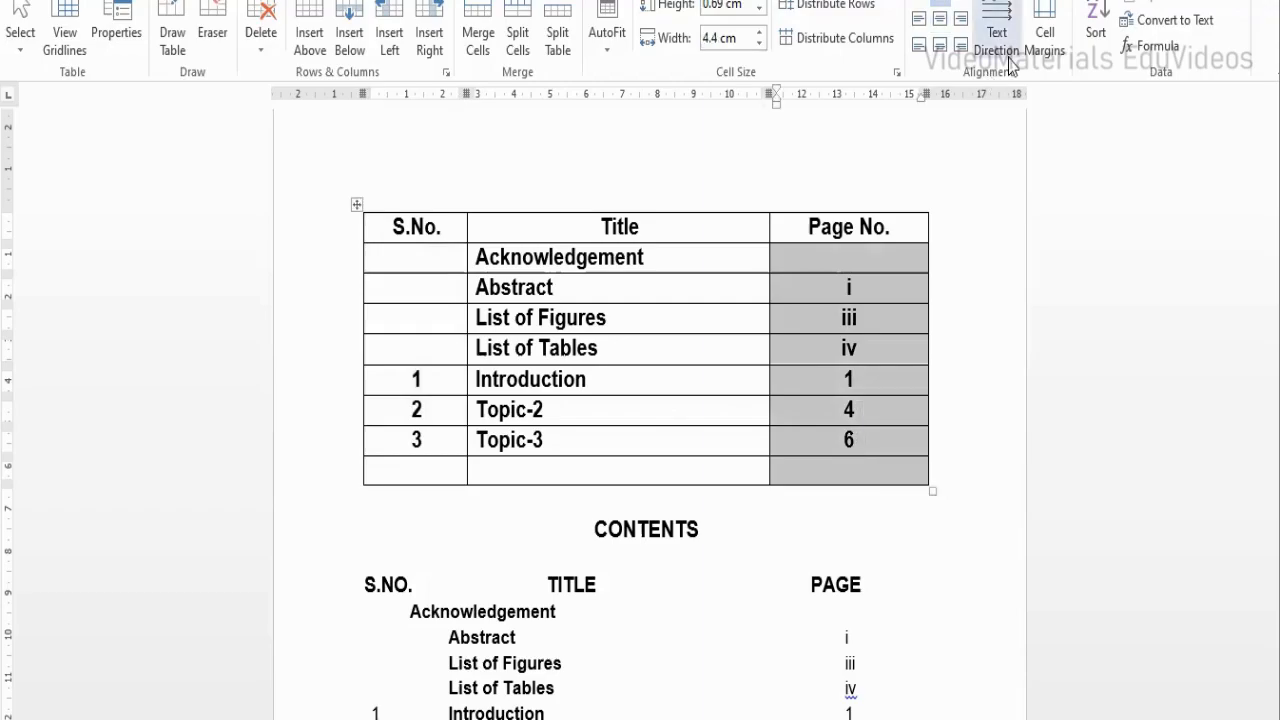
left_click(942, 31)
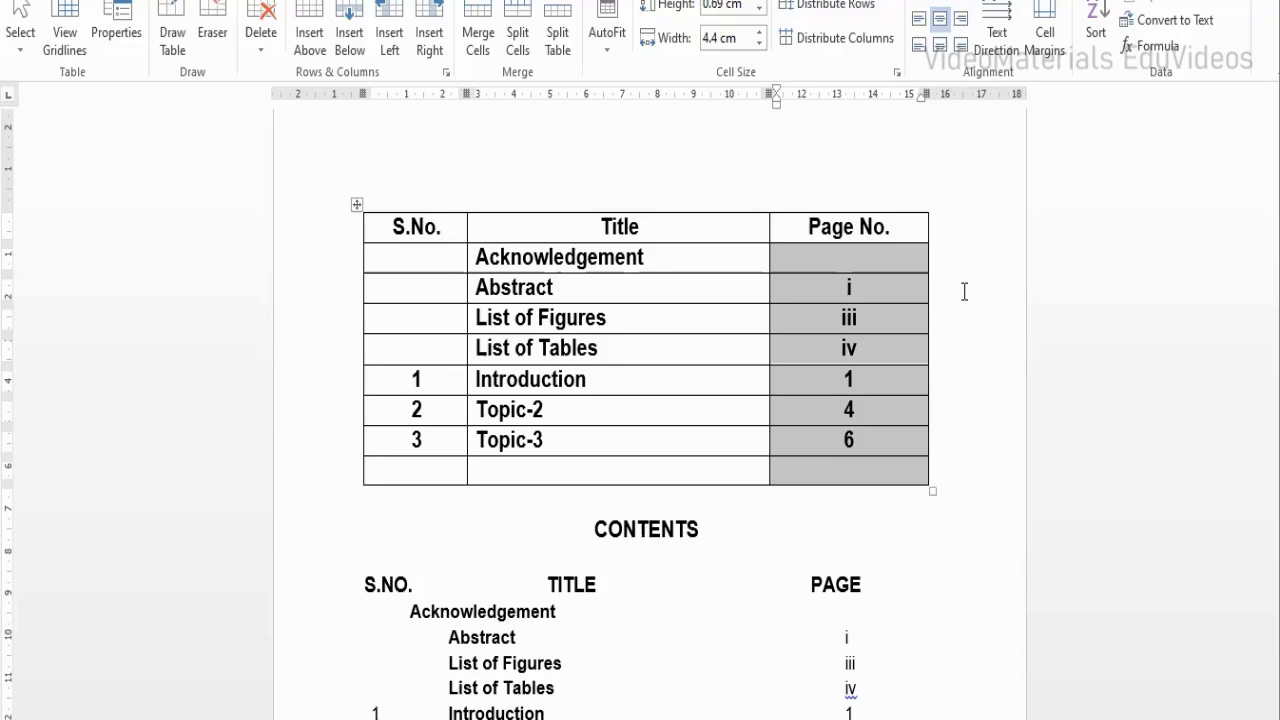
left_click(877, 253)
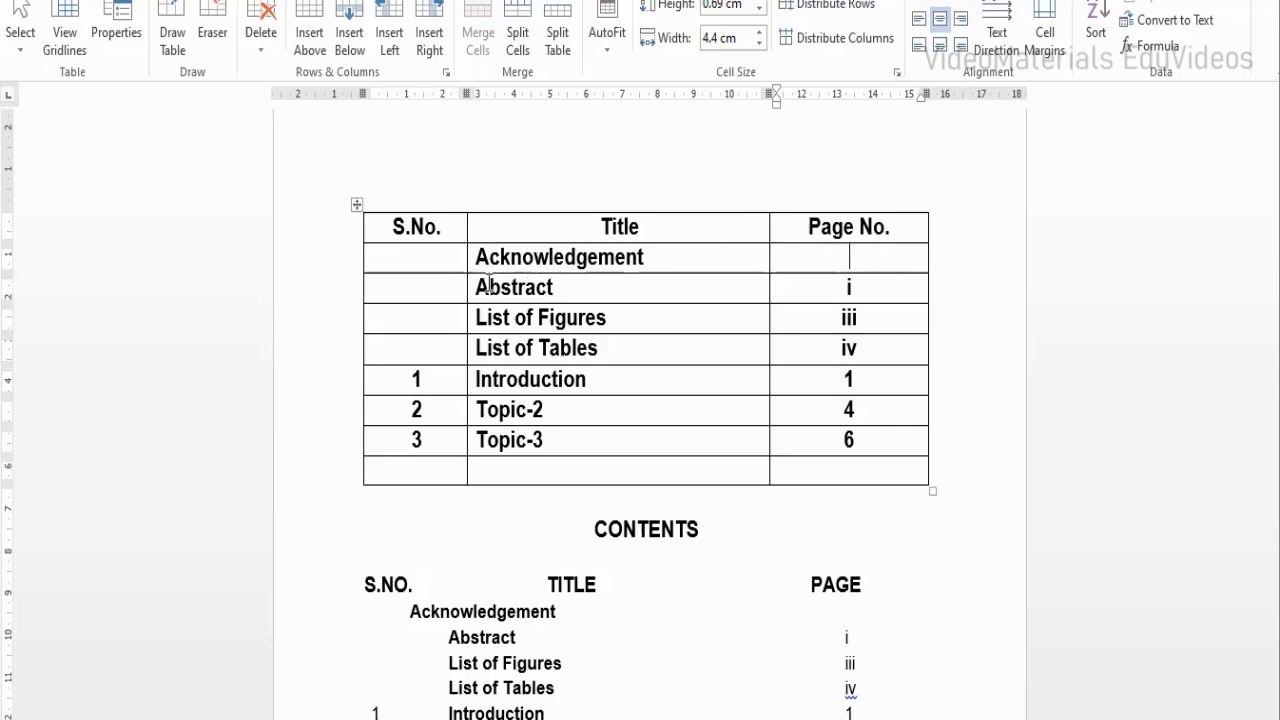
Step: Set the Title header to the Verdana font at size 14
left_click_drag(425, 228, 866, 474)
left_click(601, 323)
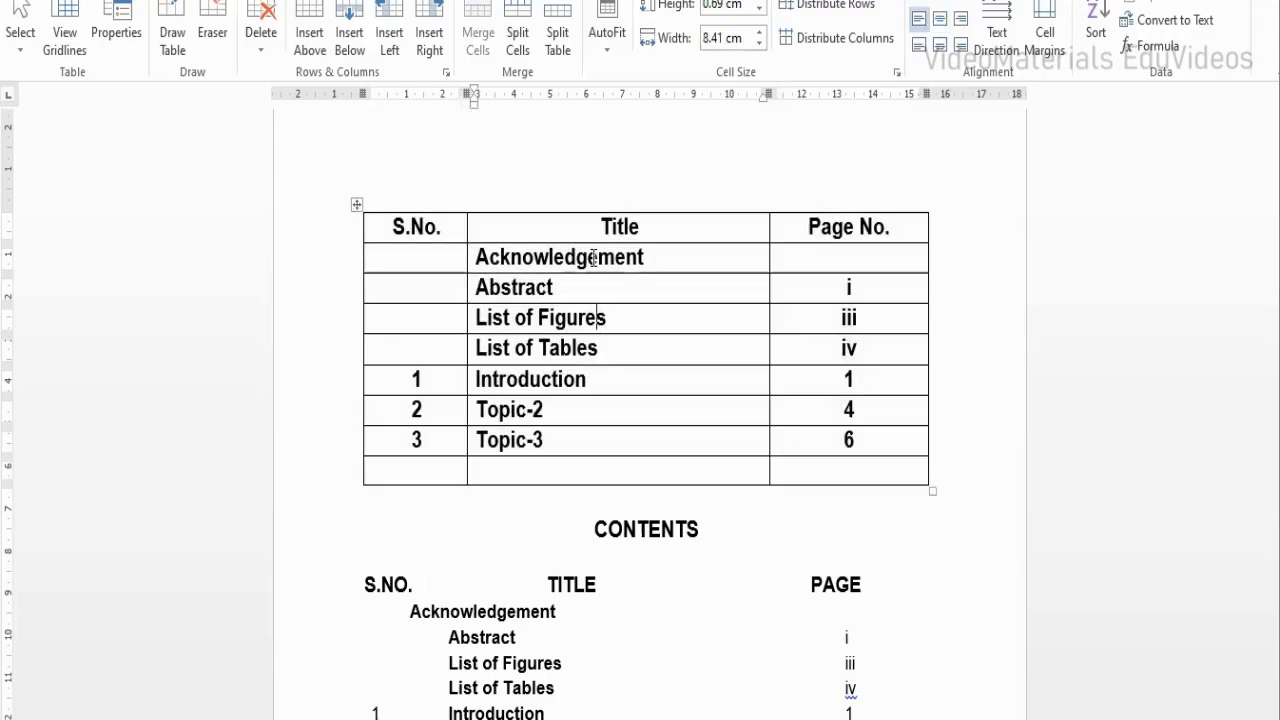
left_click(621, 231)
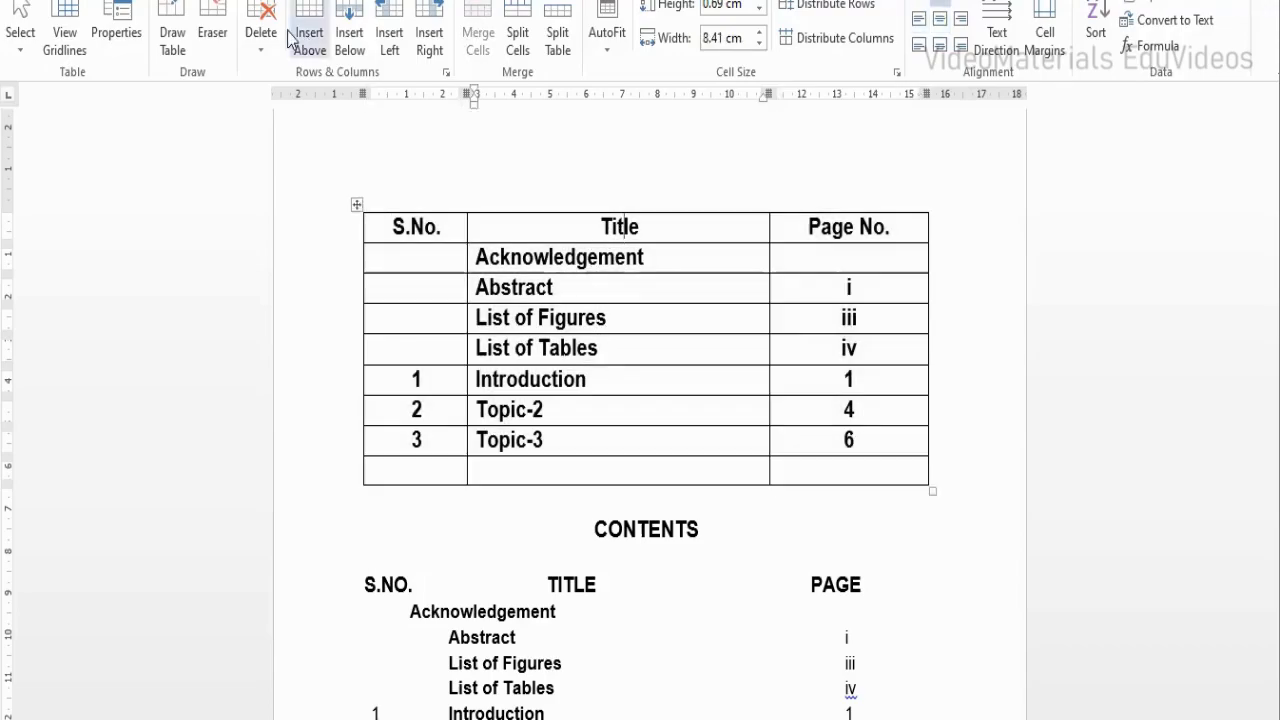
left_click(78, 0)
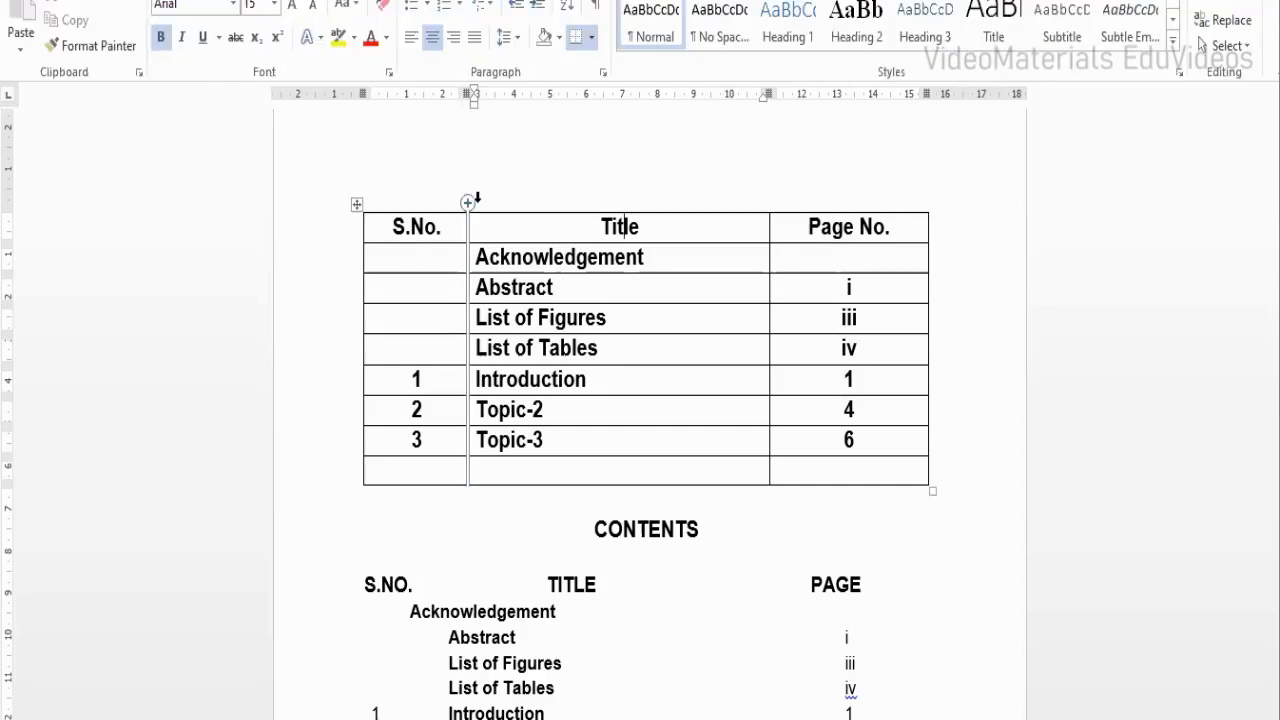
left_click(234, 6)
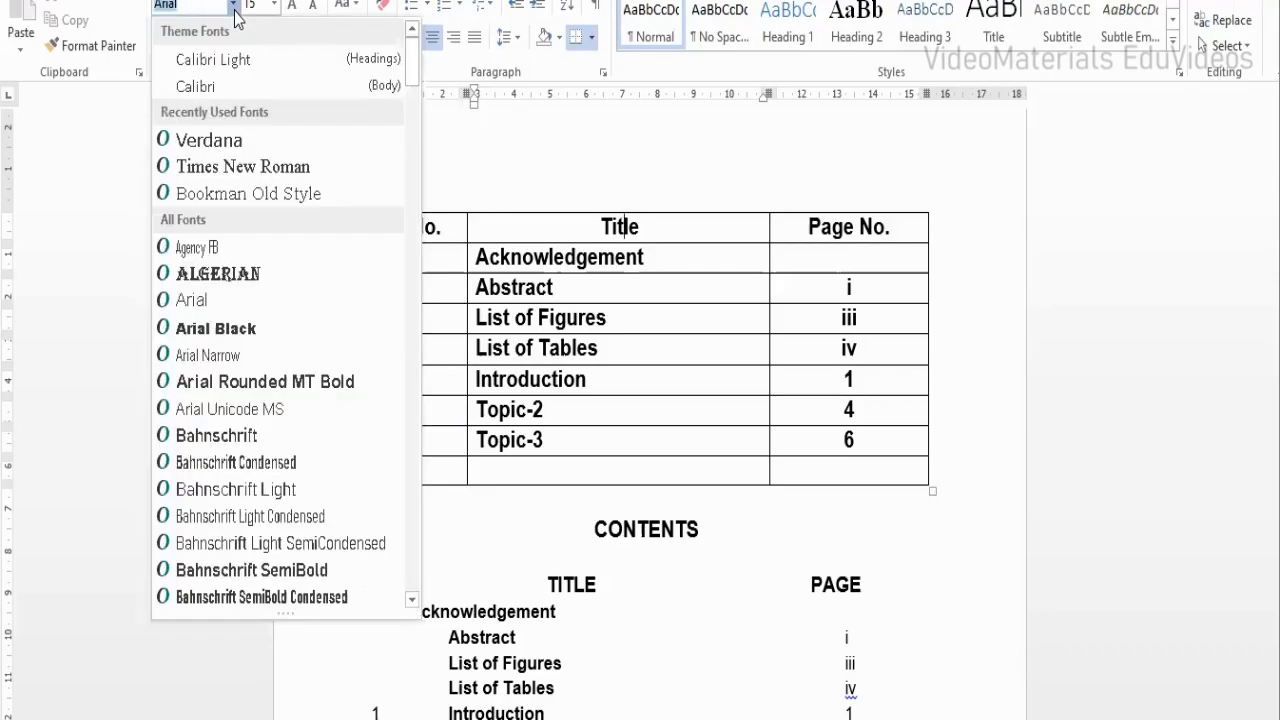
left_click(218, 140)
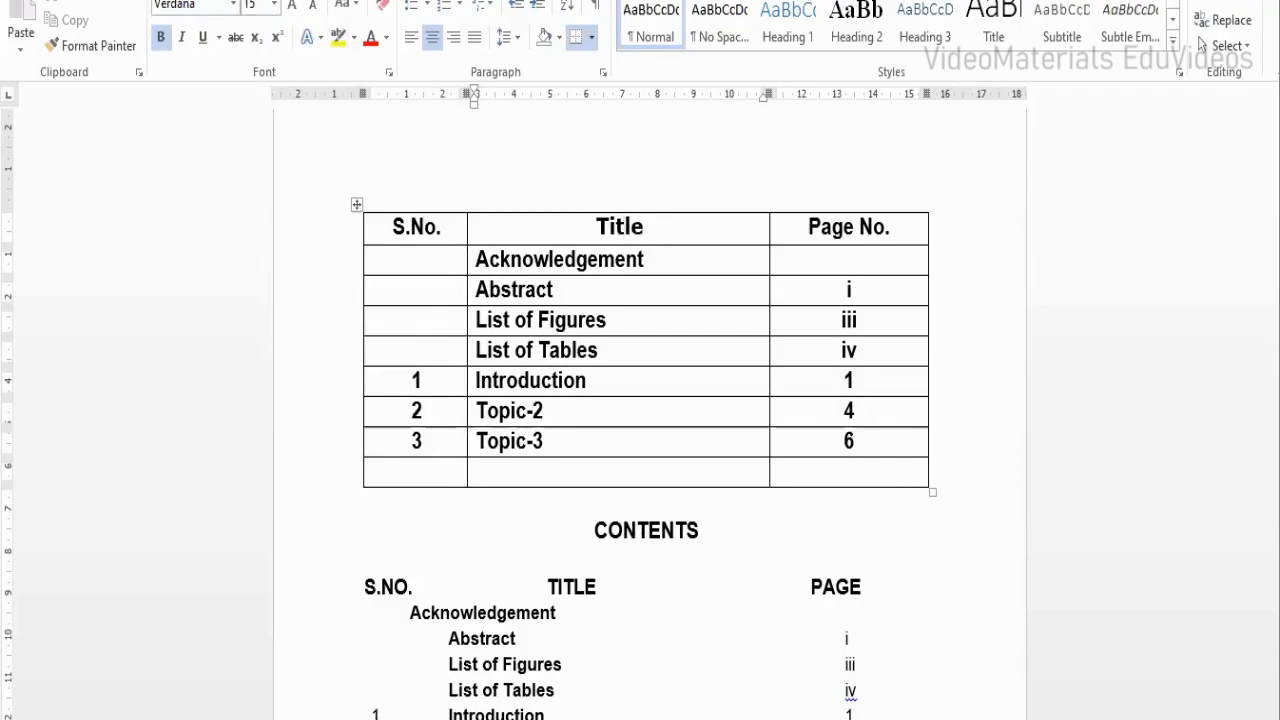
type("14")
key("Return")
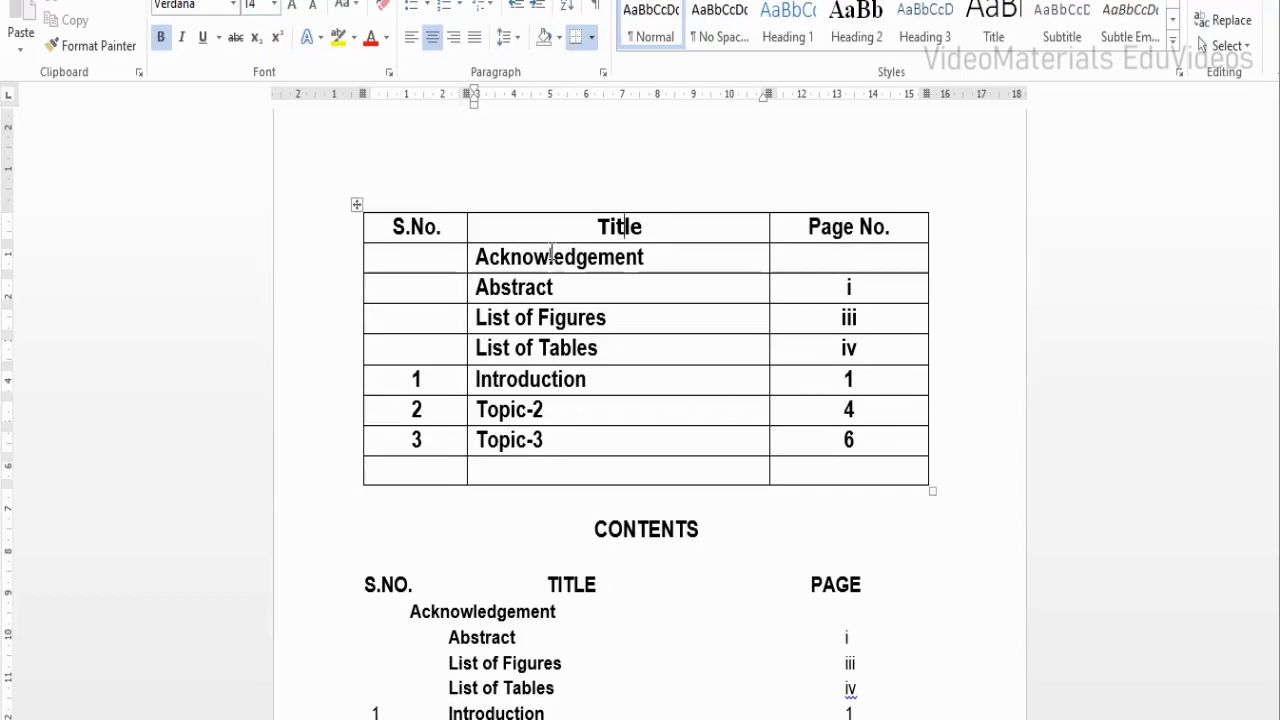
Step: Reapply size 14 to the Title header text and copy its formatting to the S.No. and Page No. headers with Format Painter
left_click_drag(645, 228, 597, 229)
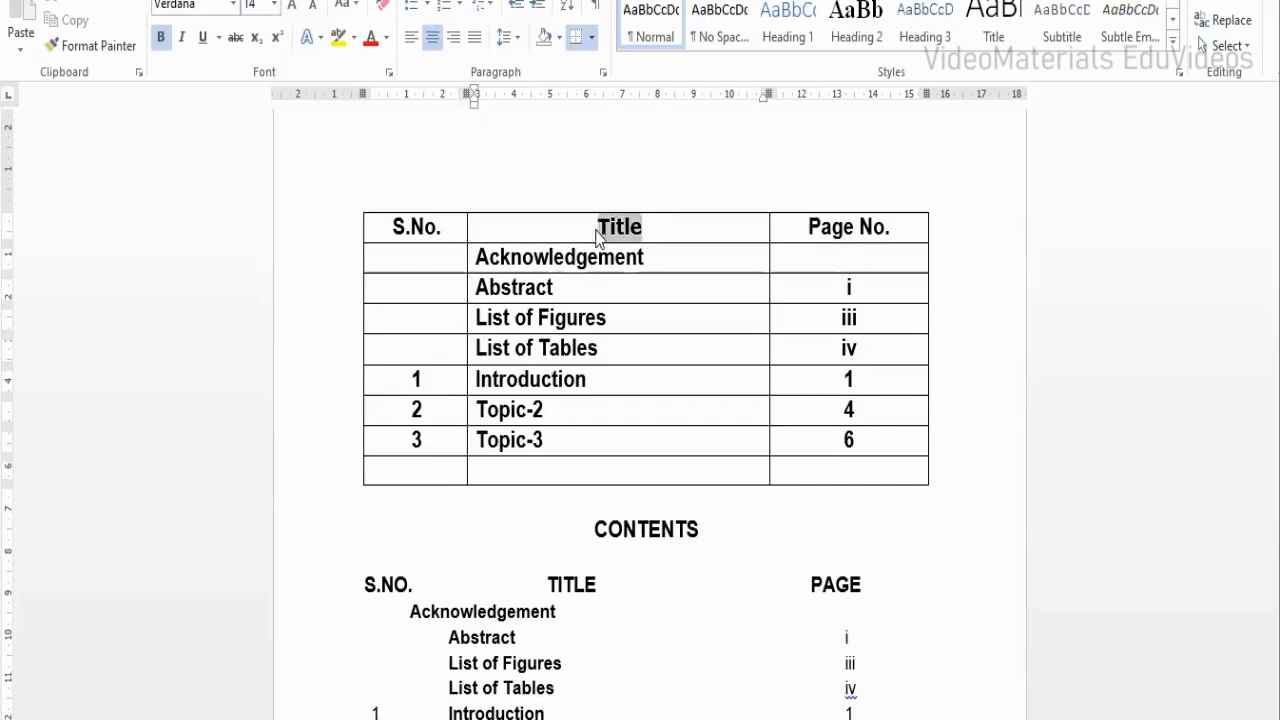
left_click(225, 13)
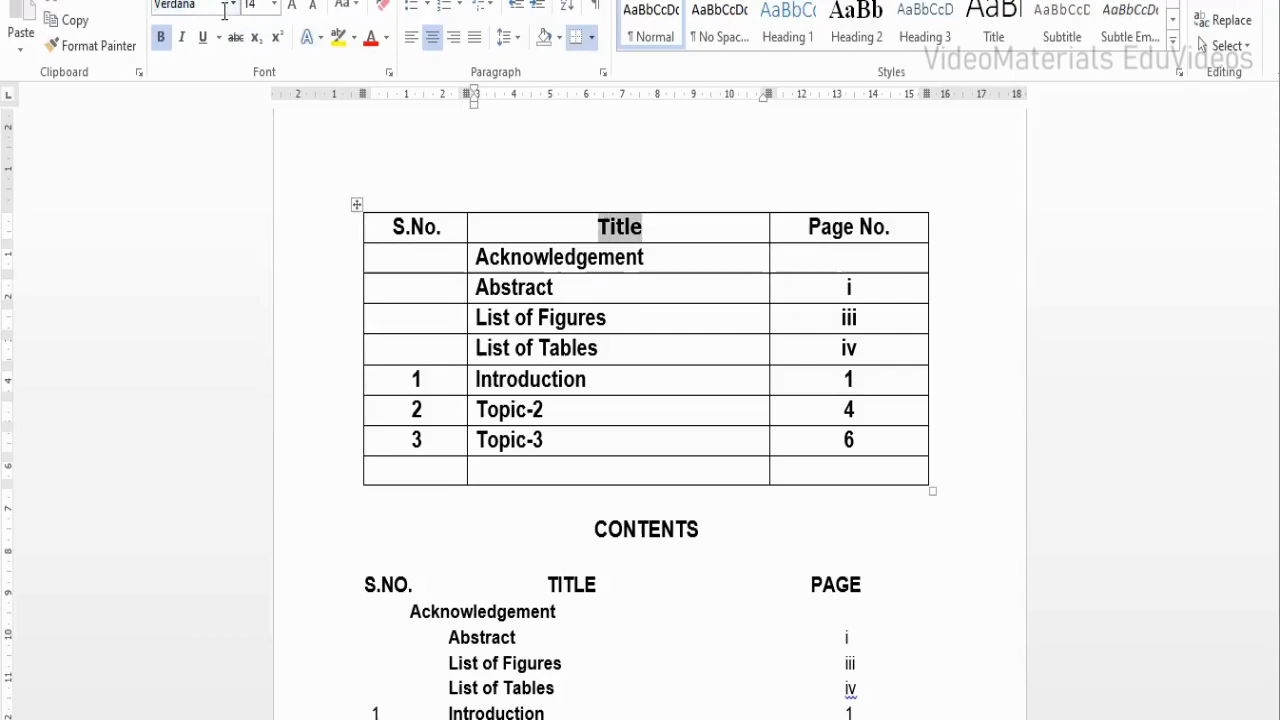
left_click(262, 9)
type("14")
key("Return")
left_click(113, 57)
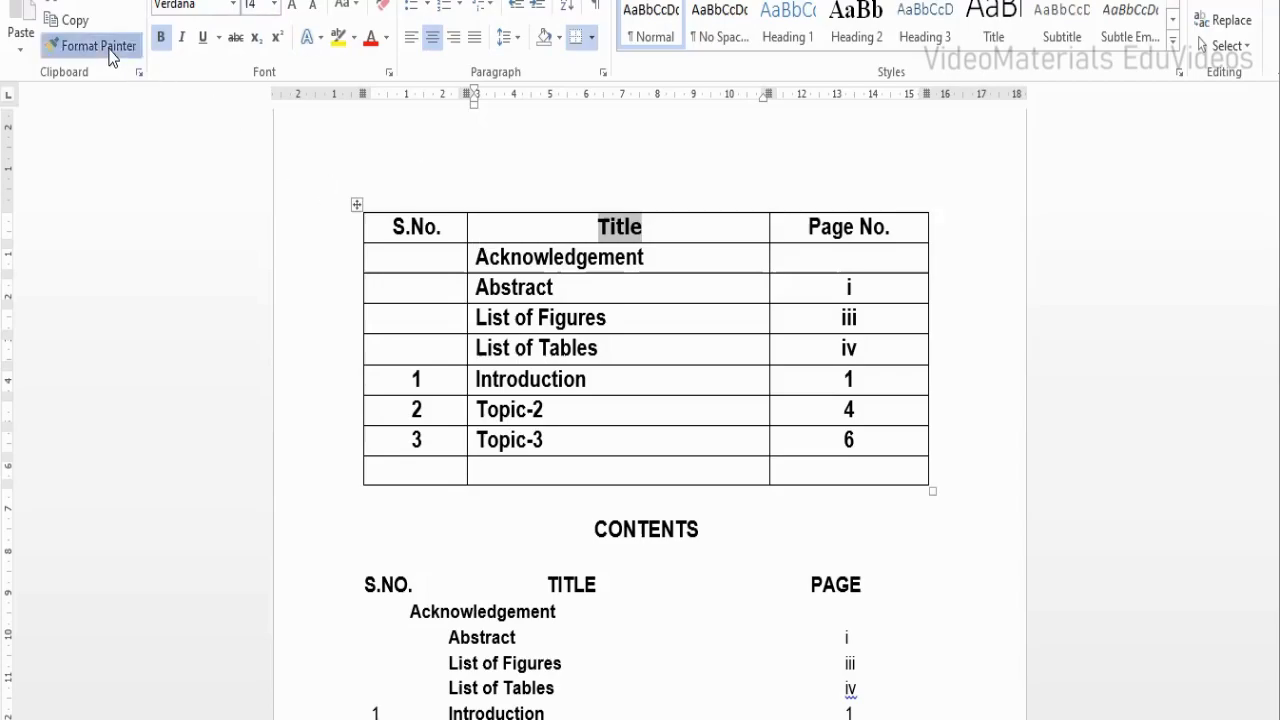
left_click_drag(443, 231, 393, 229)
left_click(97, 45)
left_click_drag(802, 228, 901, 228)
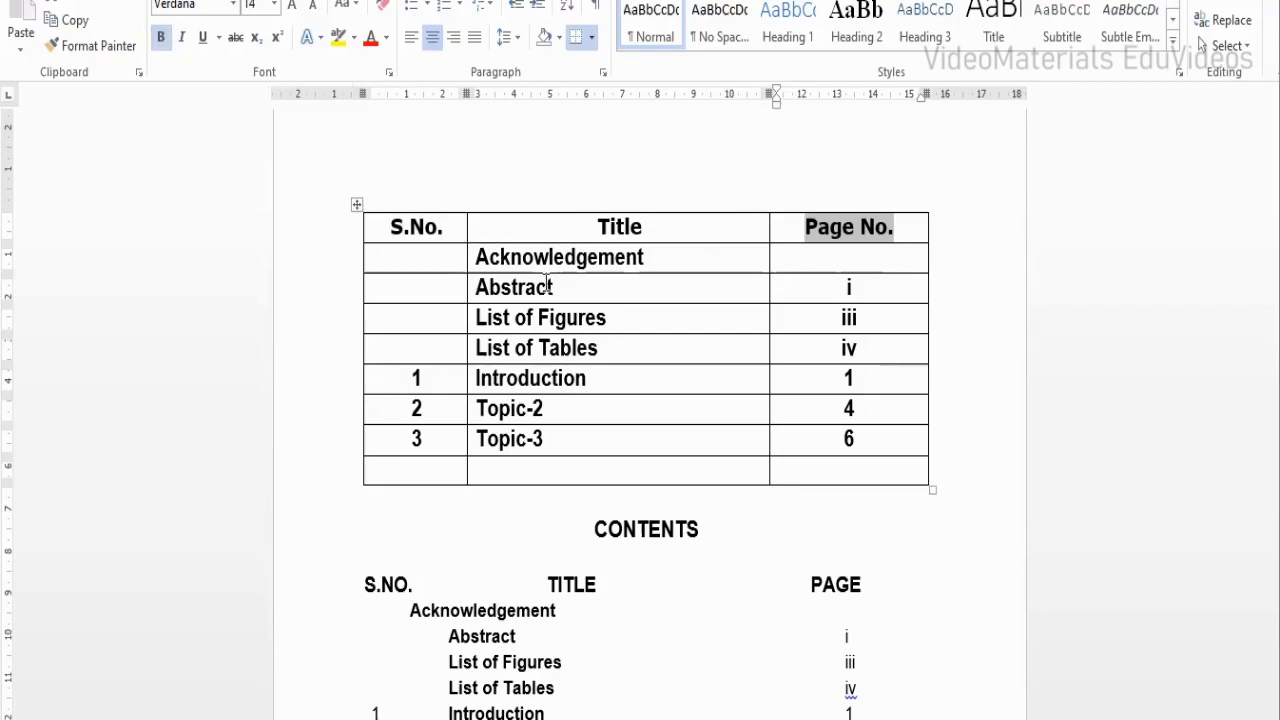
Step: Remove bold from all table rows below the header and check the page in the print preview
left_click_drag(438, 258, 880, 466)
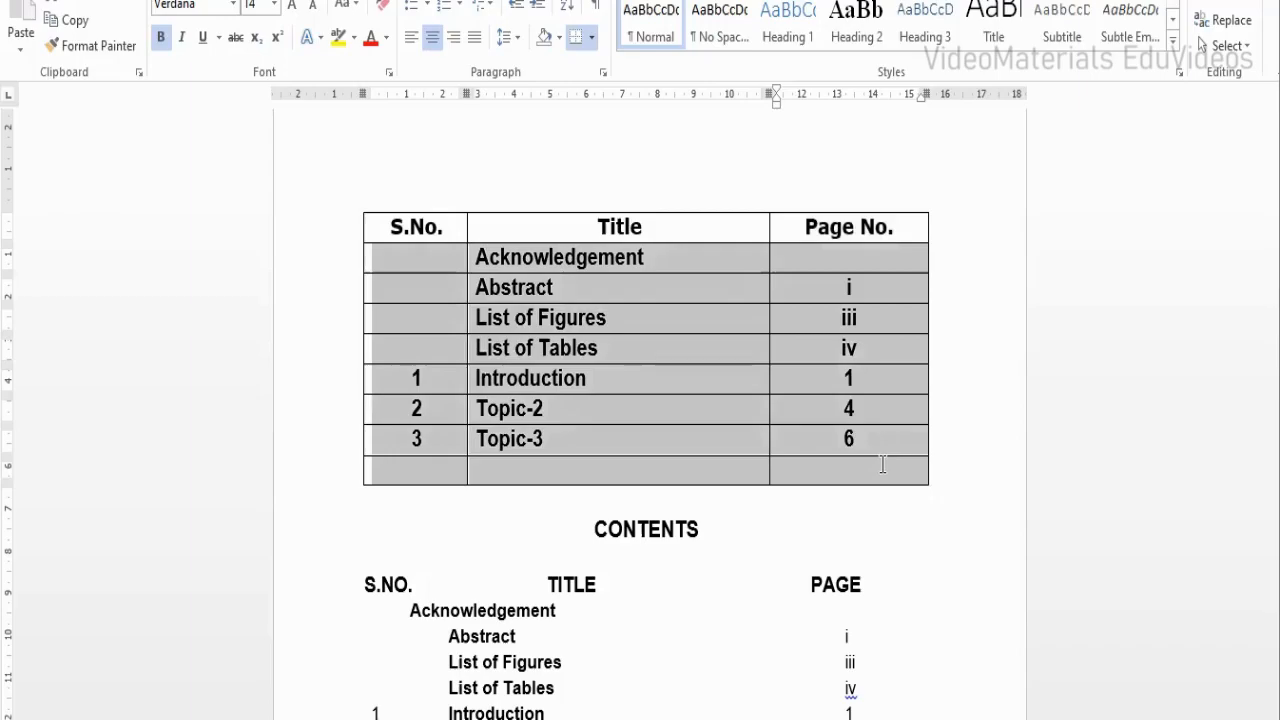
left_click(162, 40)
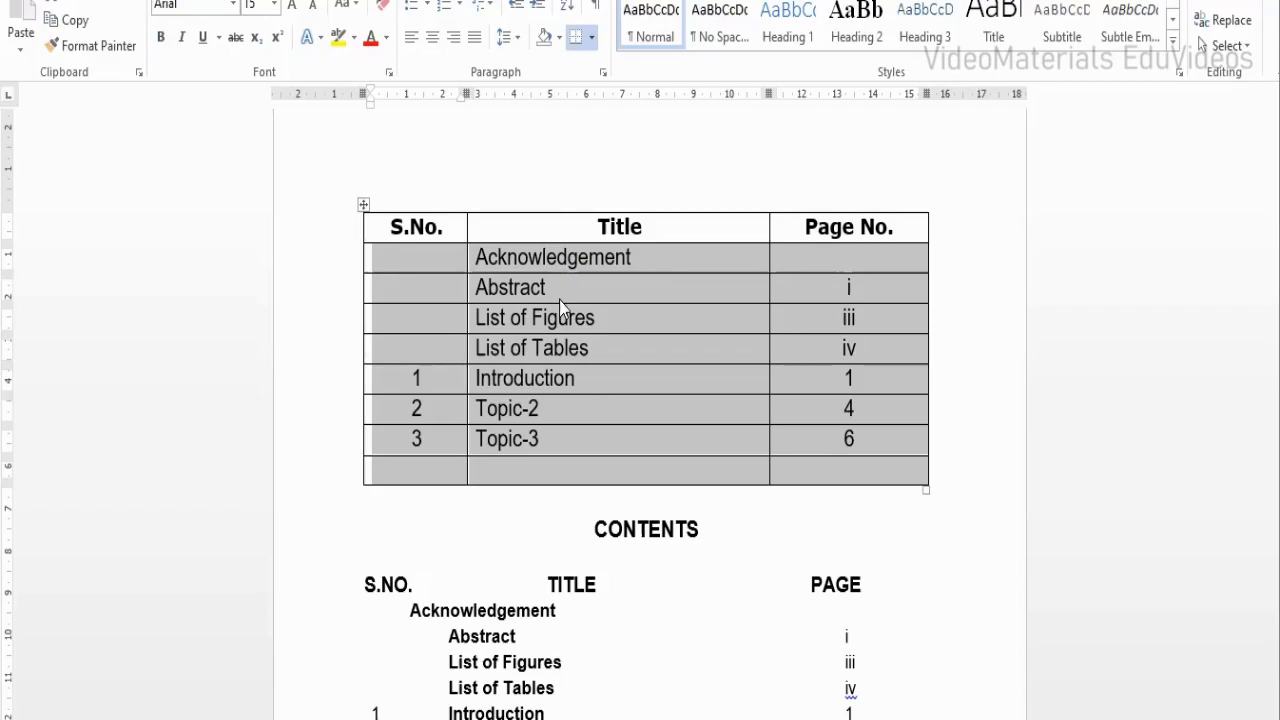
key("ctrl+p")
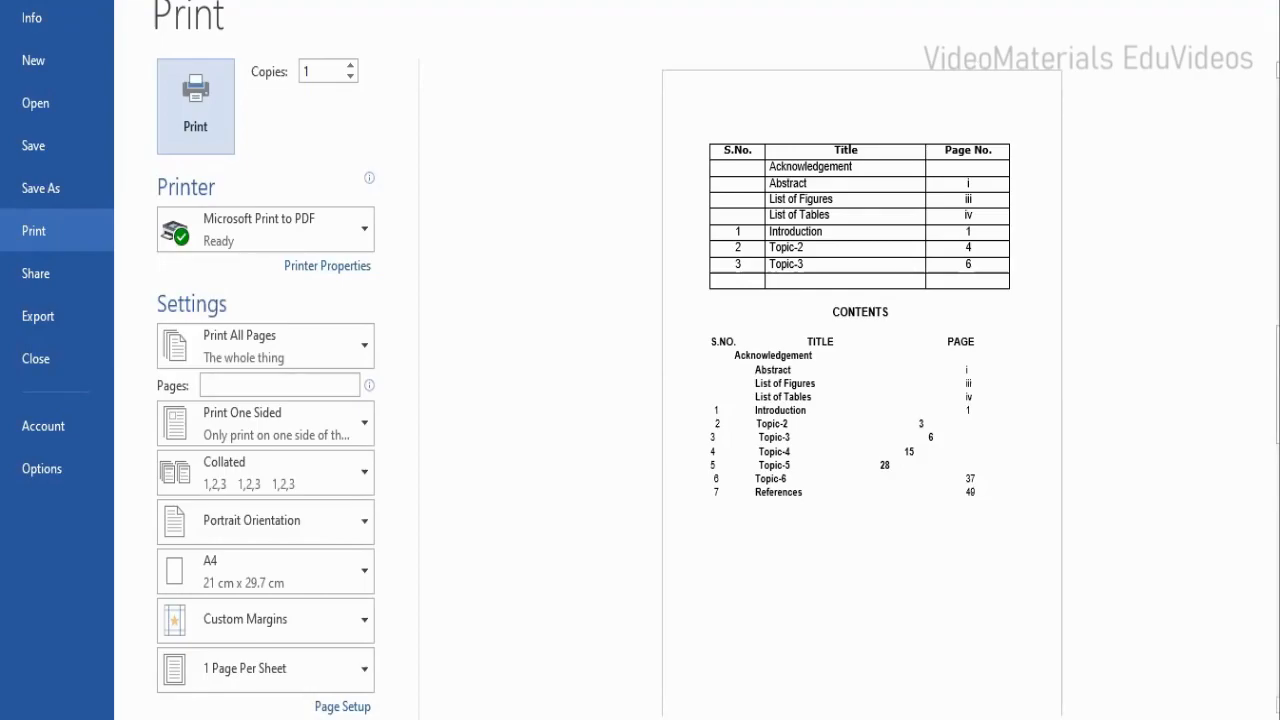
key("Escape")
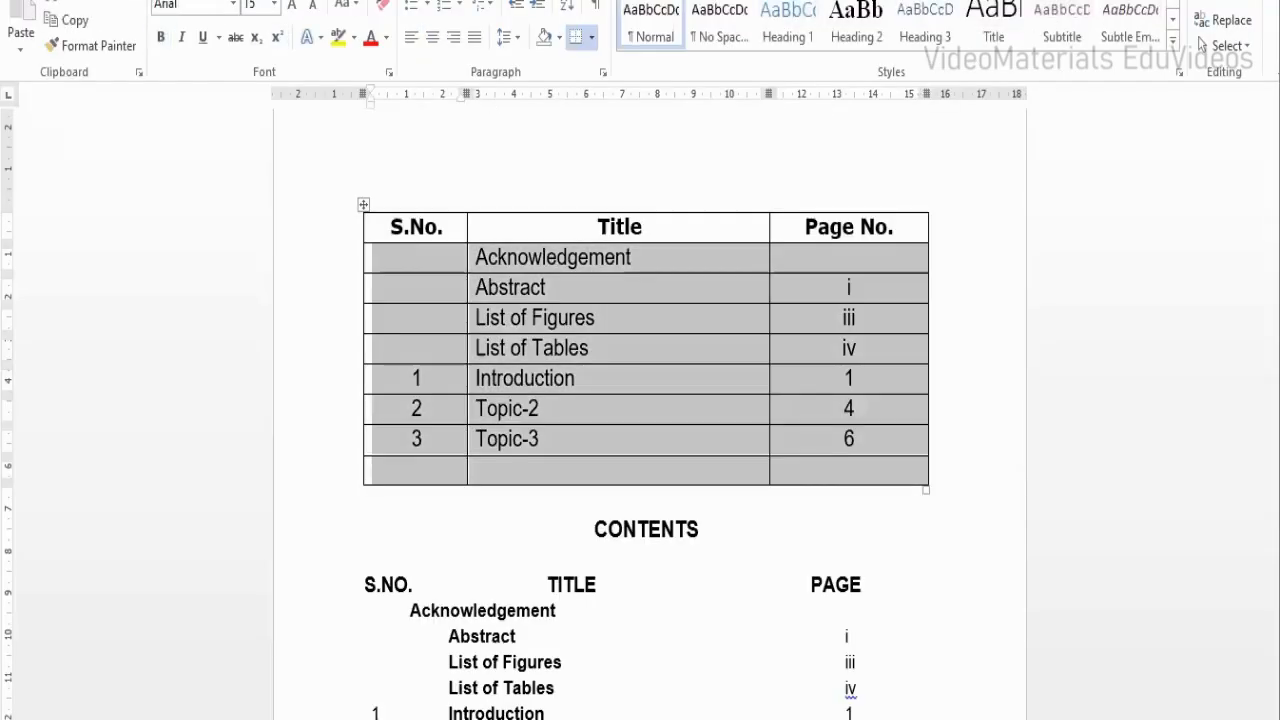
Step: Remove all borders from the whole contents table and check the page in the print preview
left_click(361, 200)
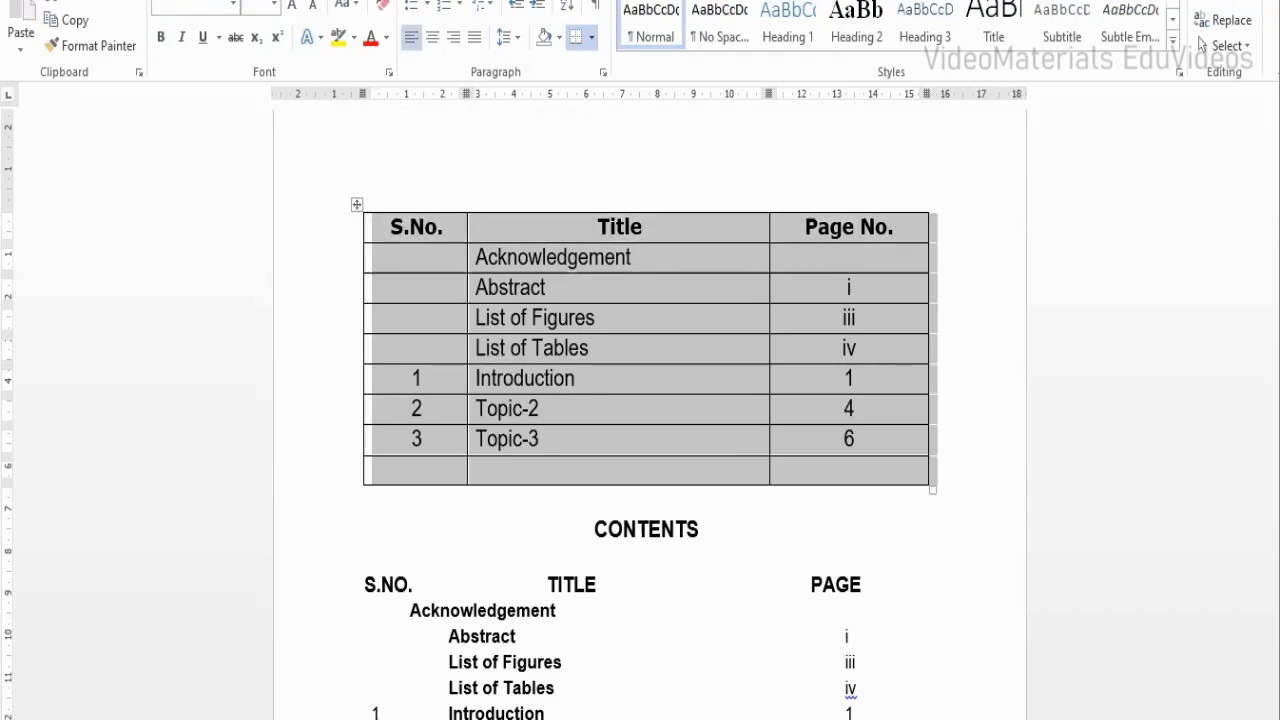
left_click(600, 1)
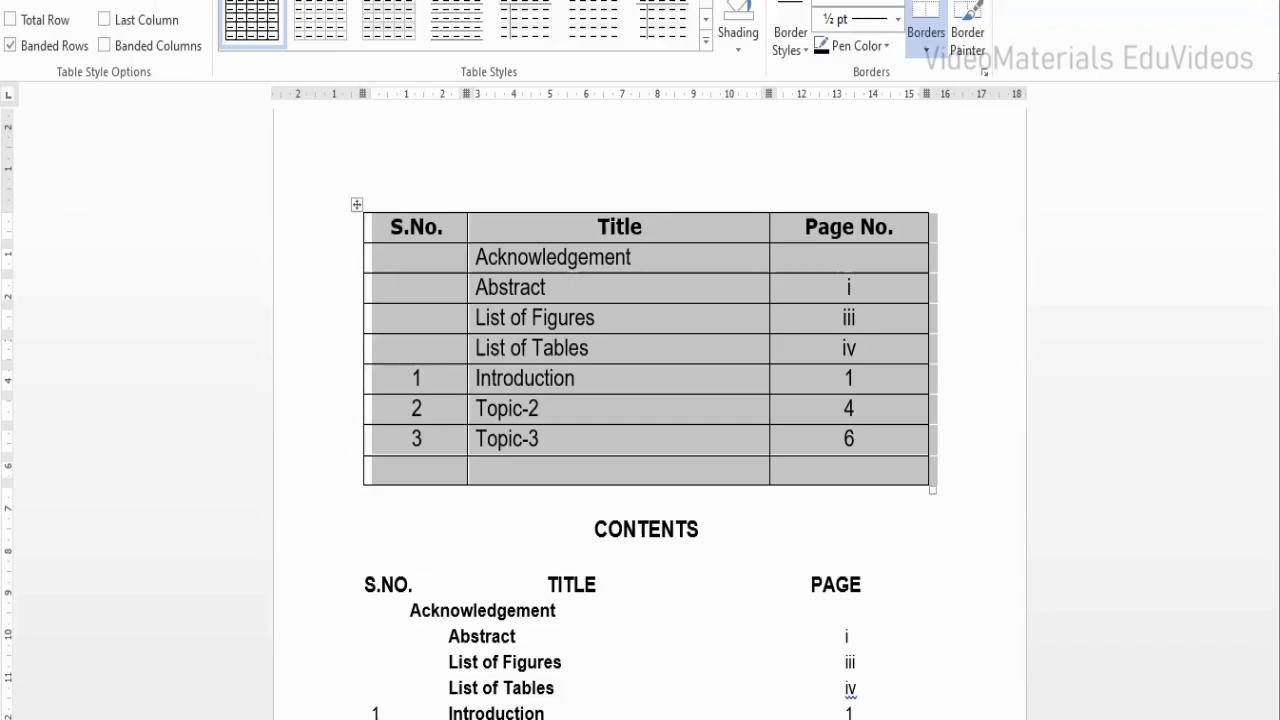
left_click(74, 1)
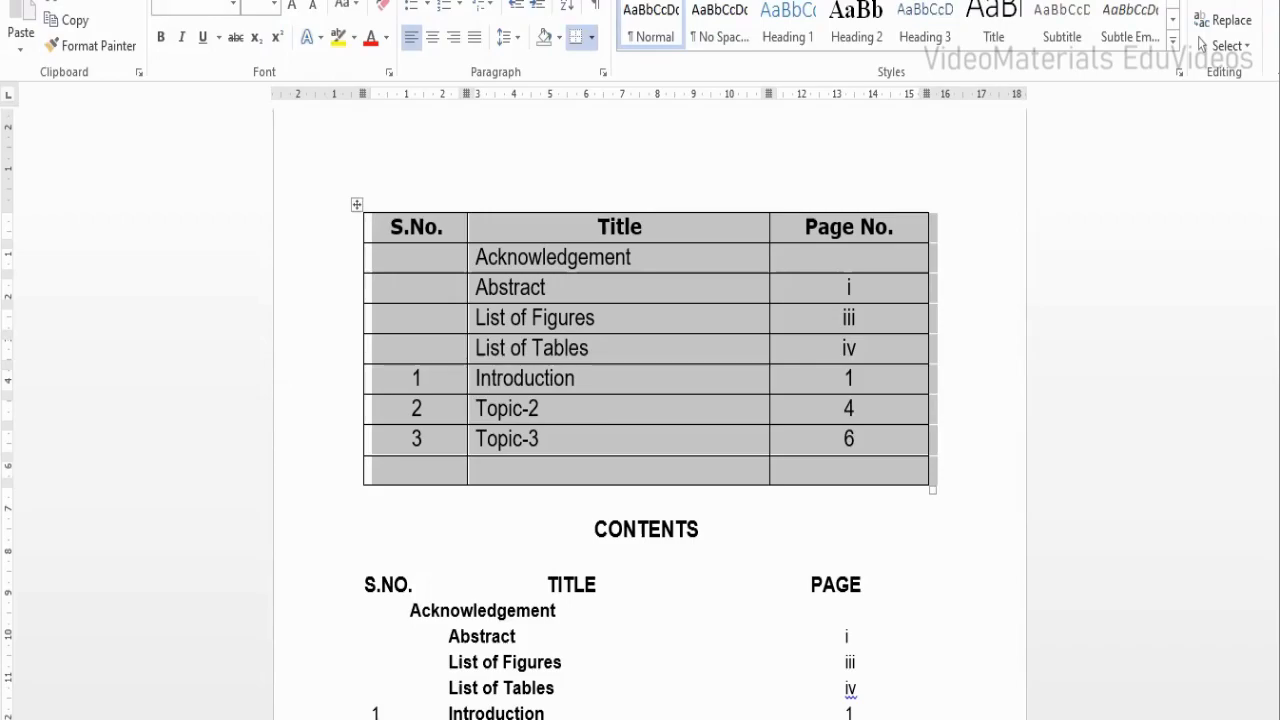
left_click(562, 1)
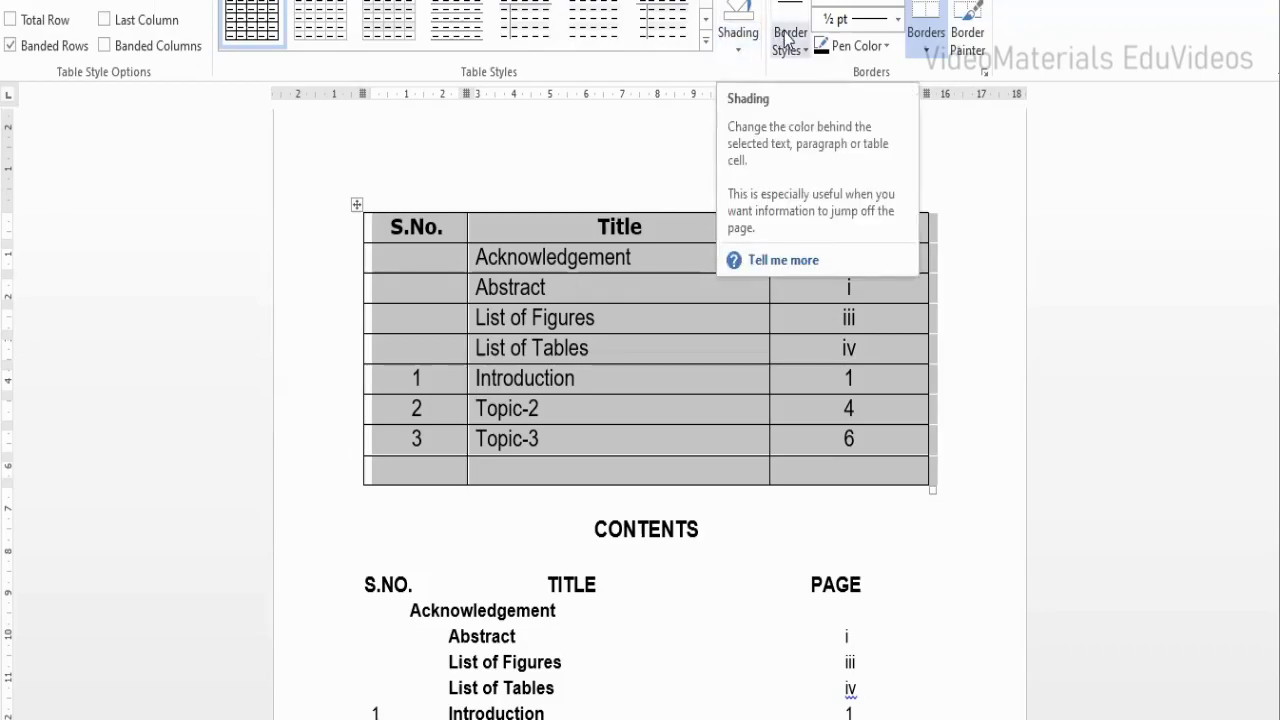
left_click(926, 55)
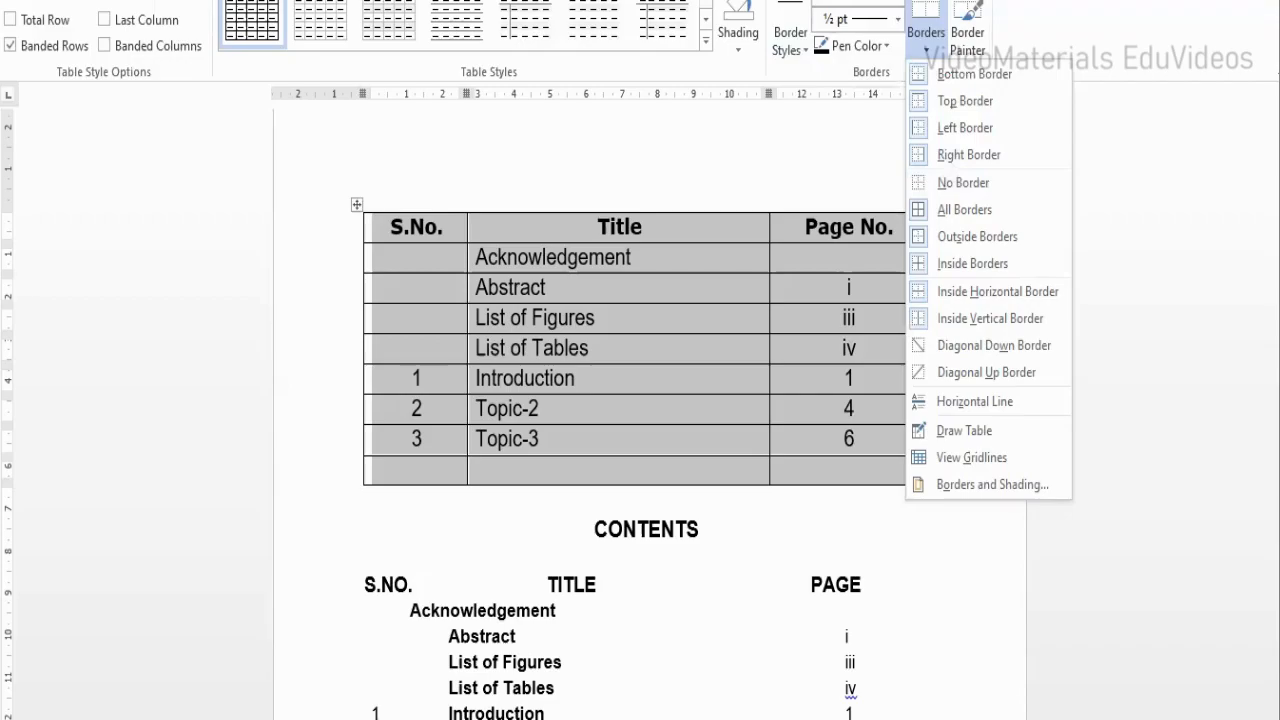
left_click(75, 0)
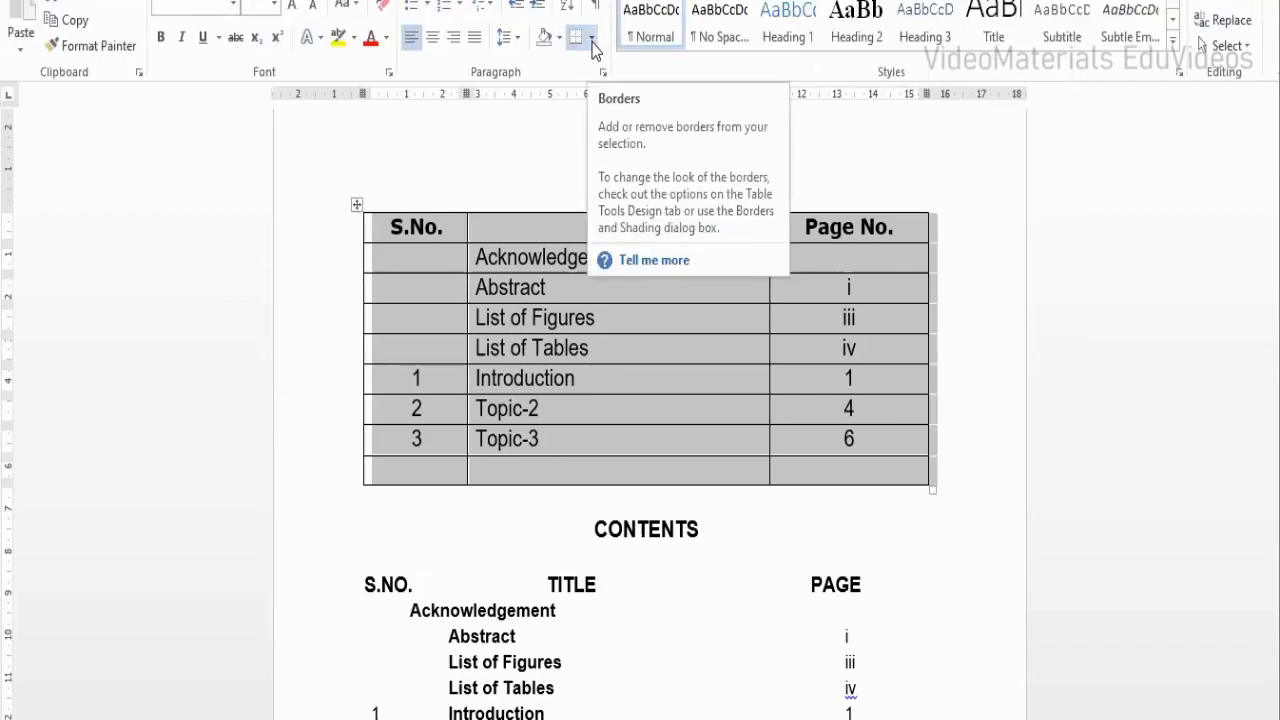
left_click(592, 40)
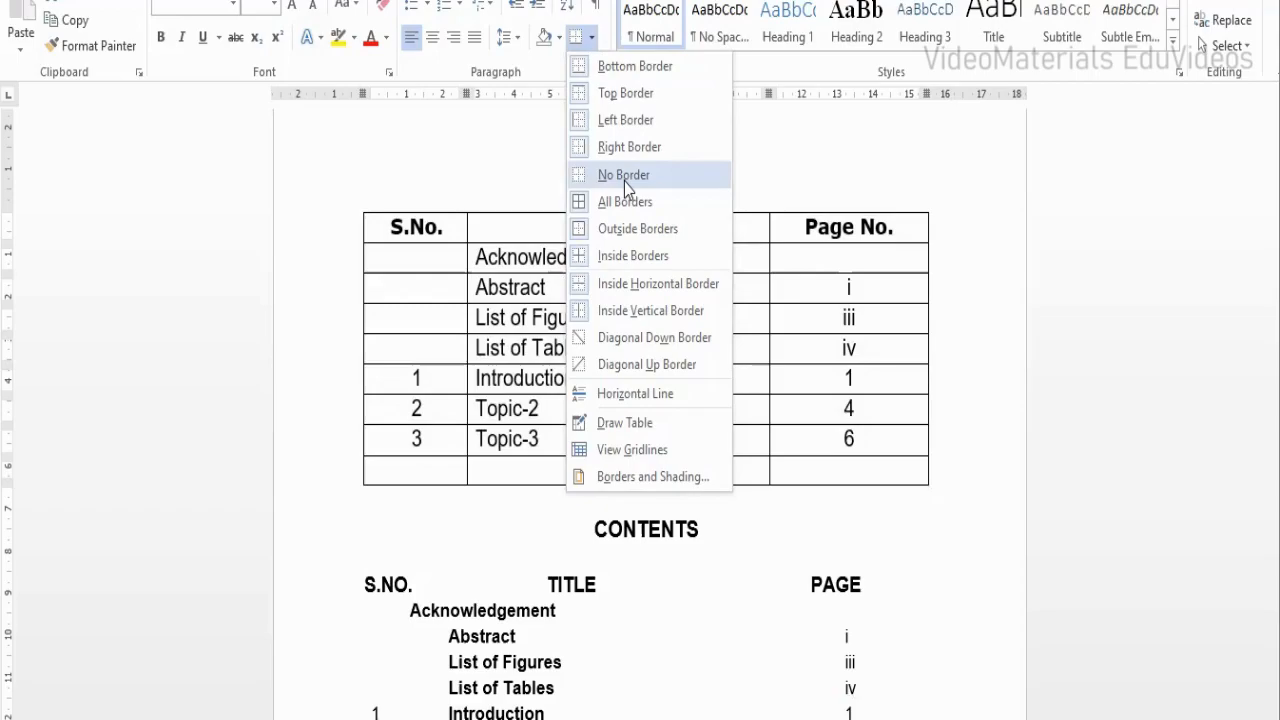
left_click(624, 182)
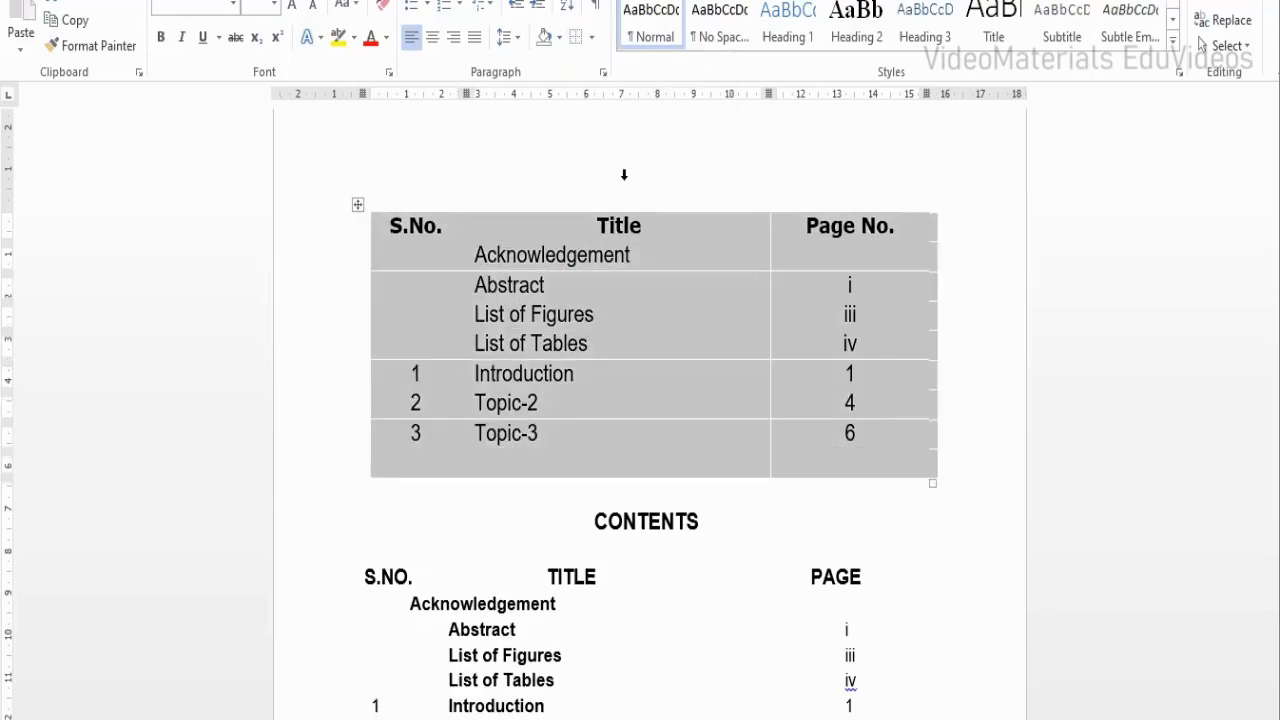
key("ctrl+p")
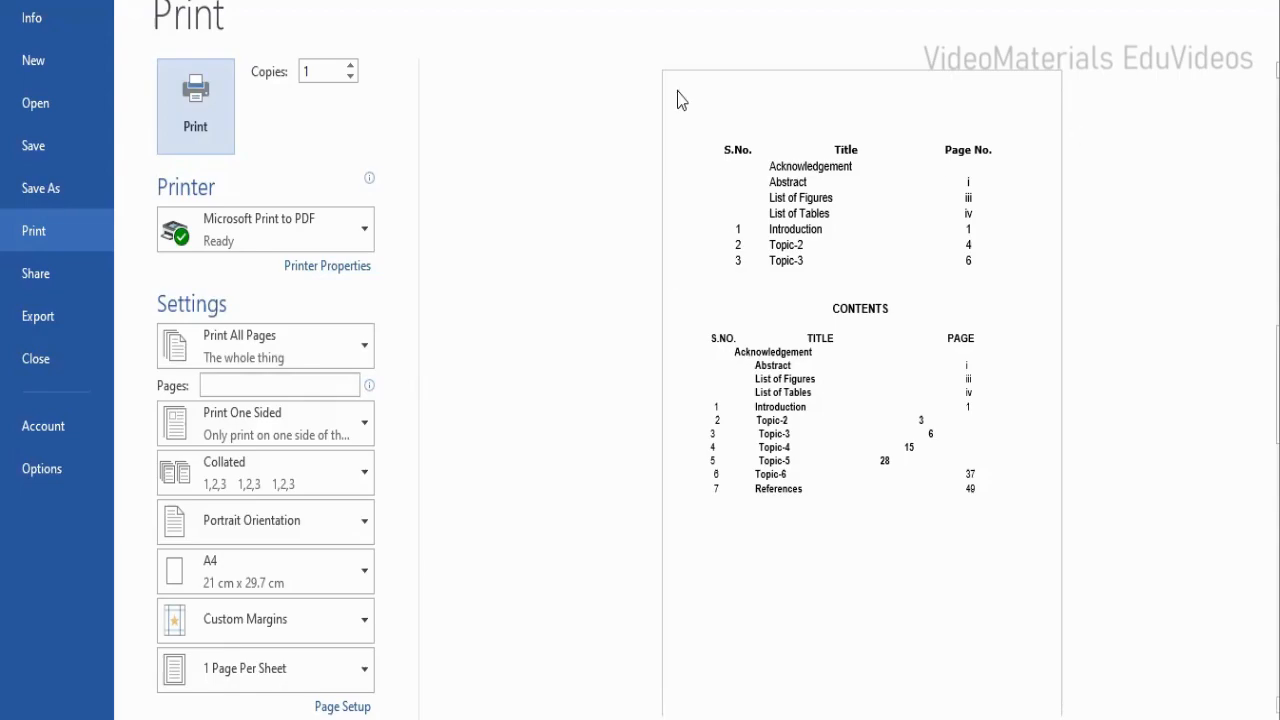
key("Escape")
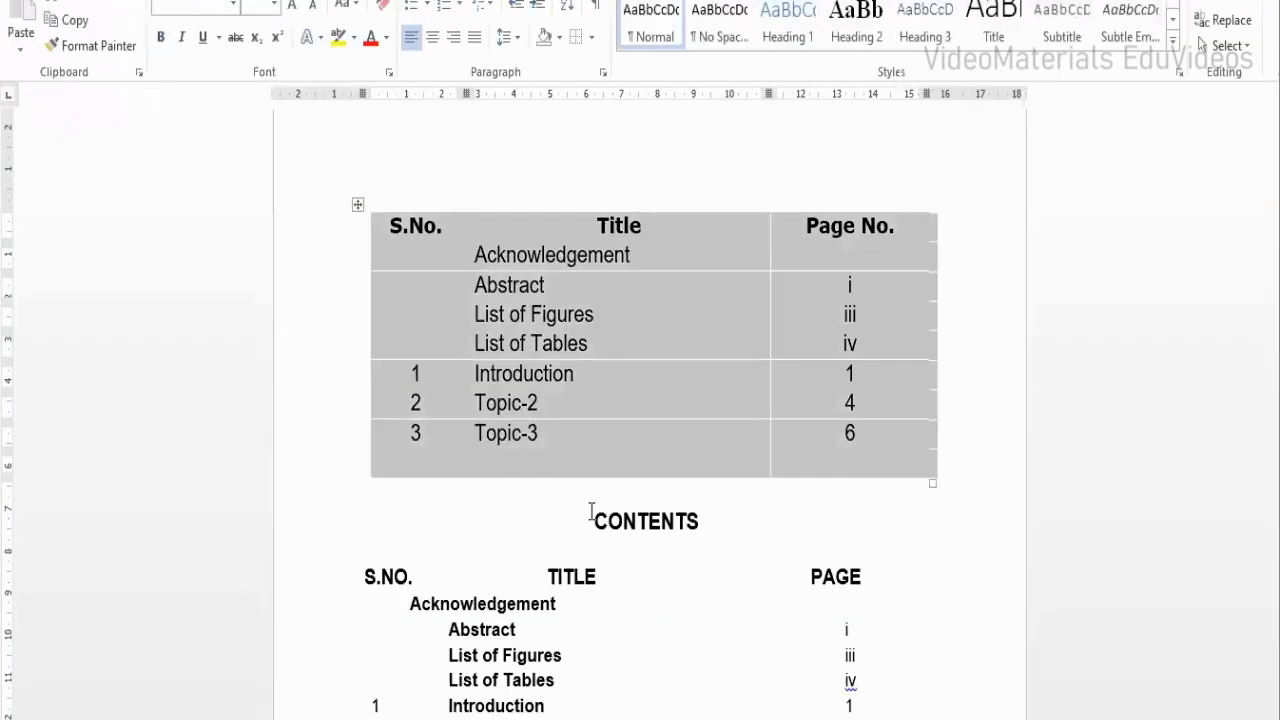
Step: Try the Verdana font at size 16 on the CONTENTS heading, delete the heading, and undo these changes
left_click_drag(591, 509, 714, 517)
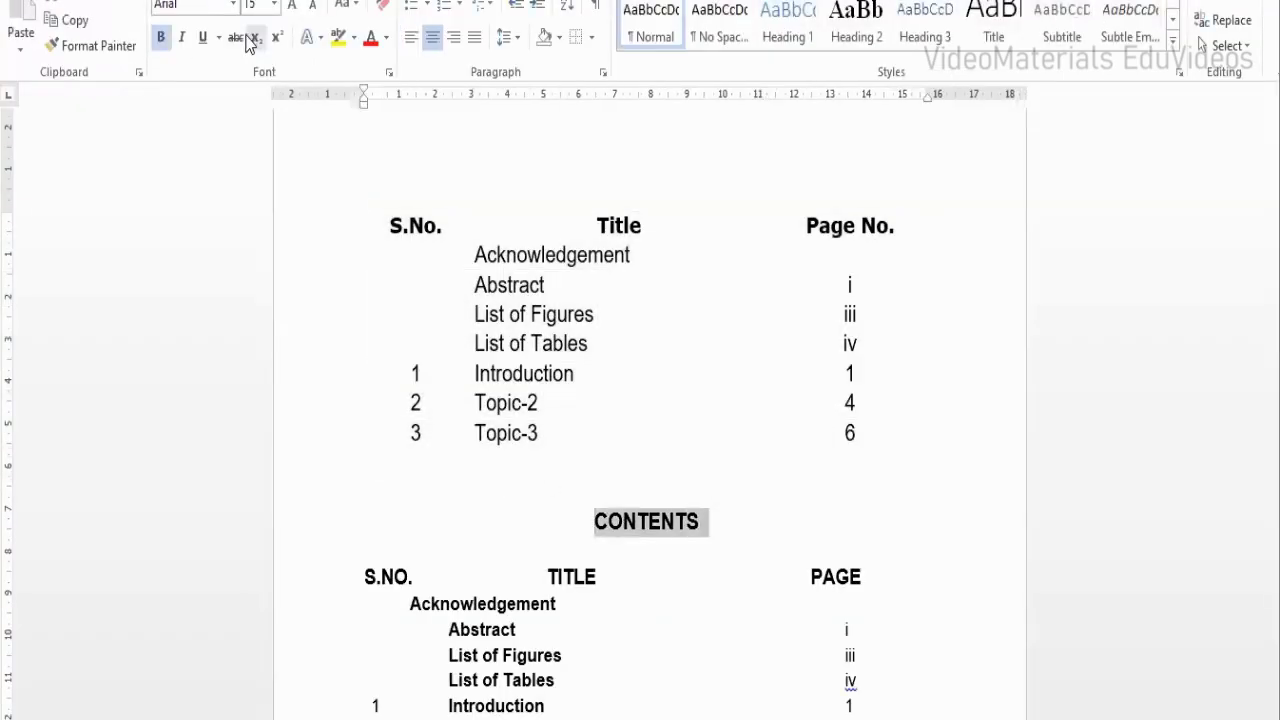
left_click(233, 5)
left_click(195, 140)
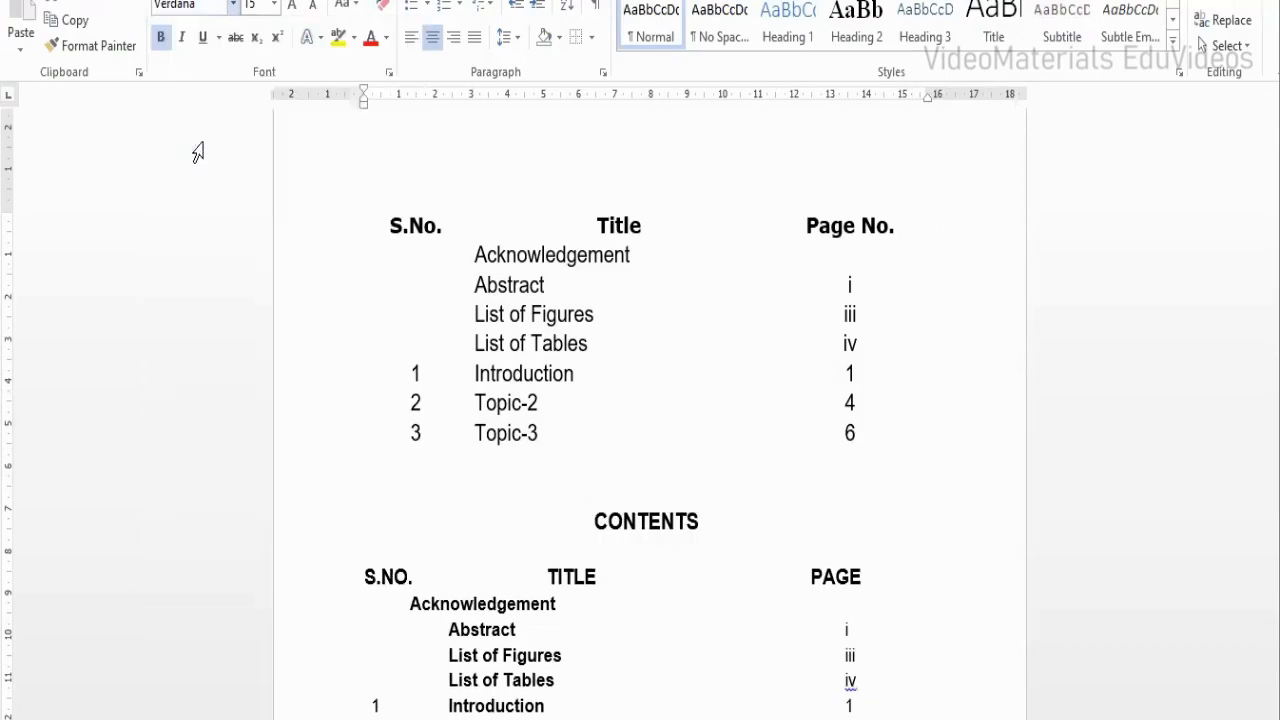
left_click(264, 12)
type("16")
key("Return")
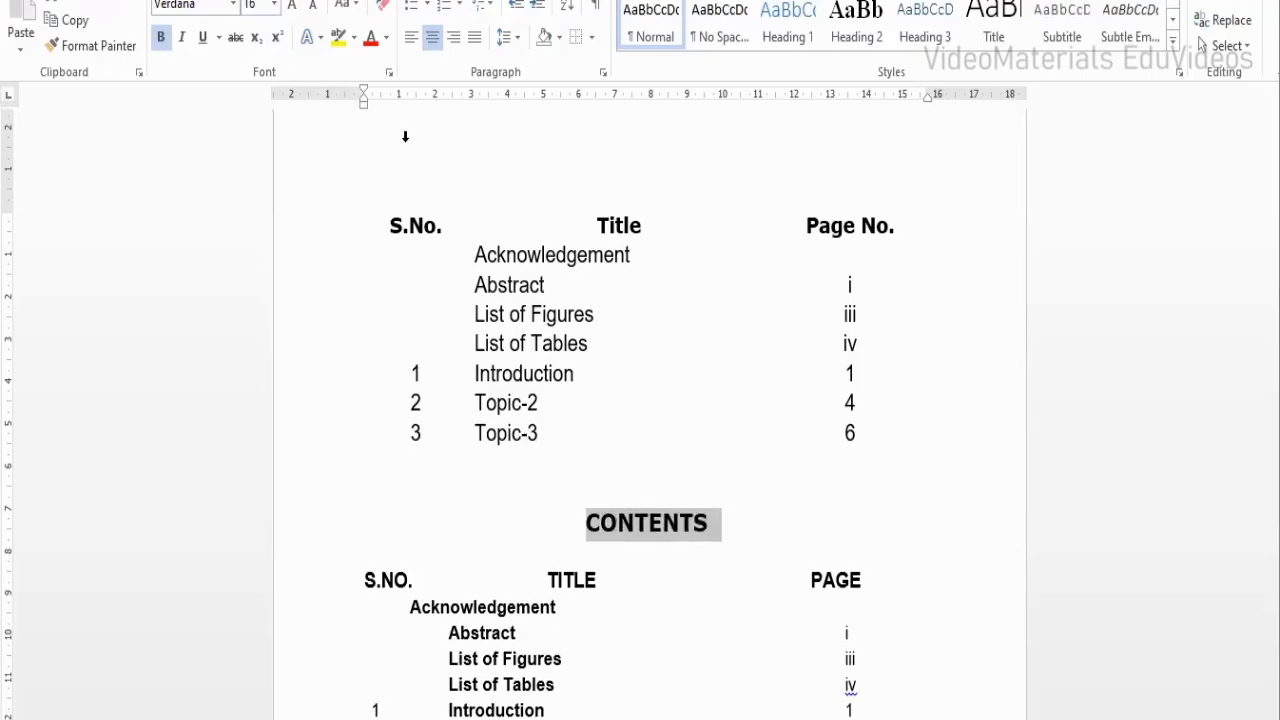
key("Delete")
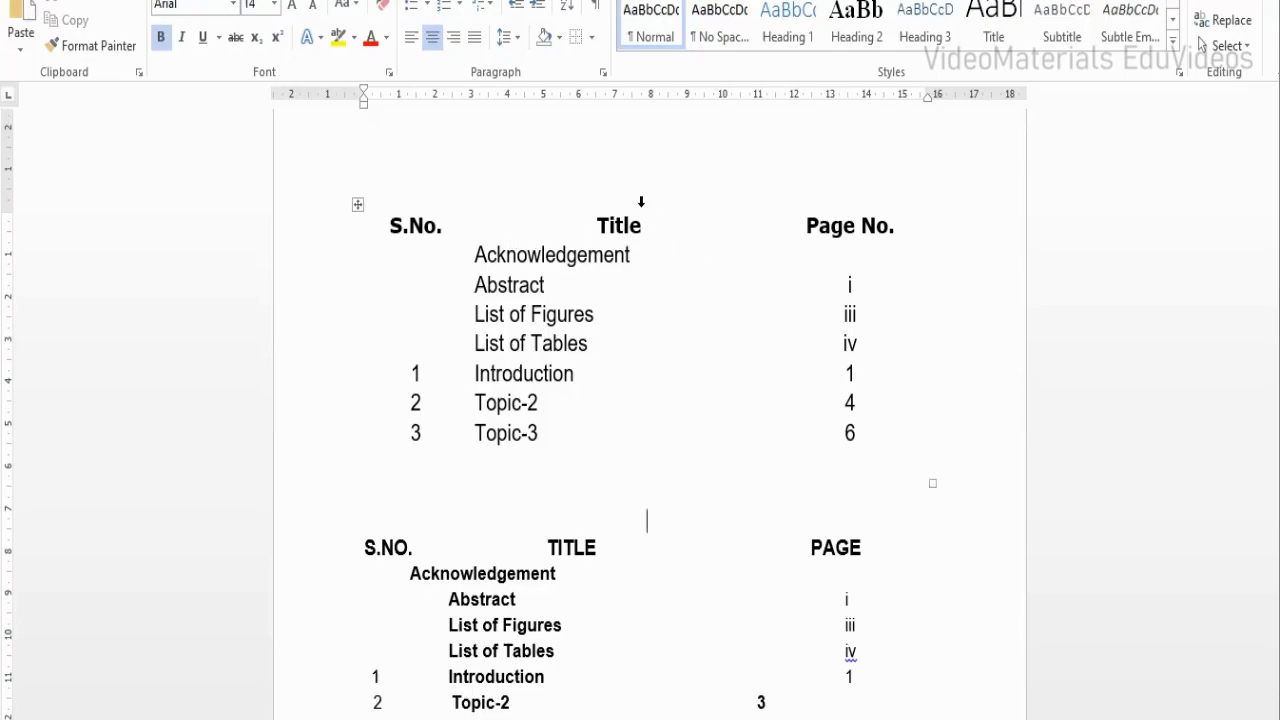
key("ctrl+z")
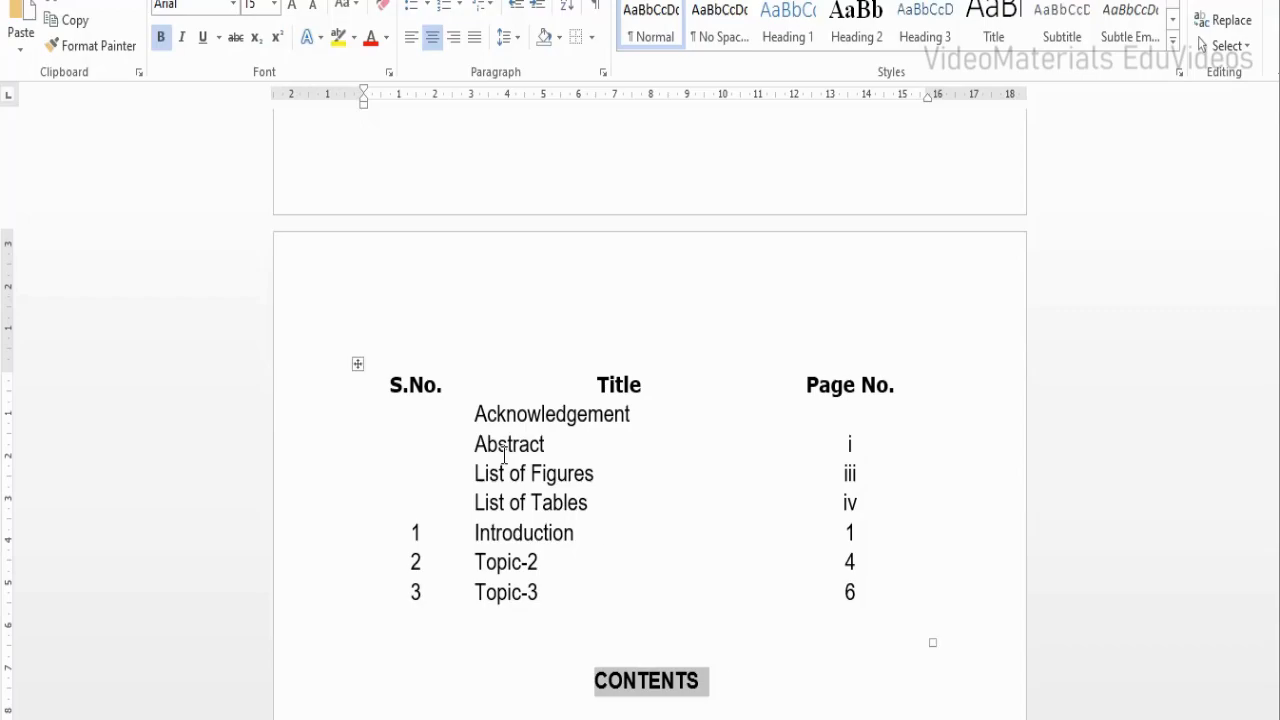
Step: Cut the whole table from above the CONTENTS heading and remove the empty line above the heading
left_click(356, 364)
key("ctrl+c")
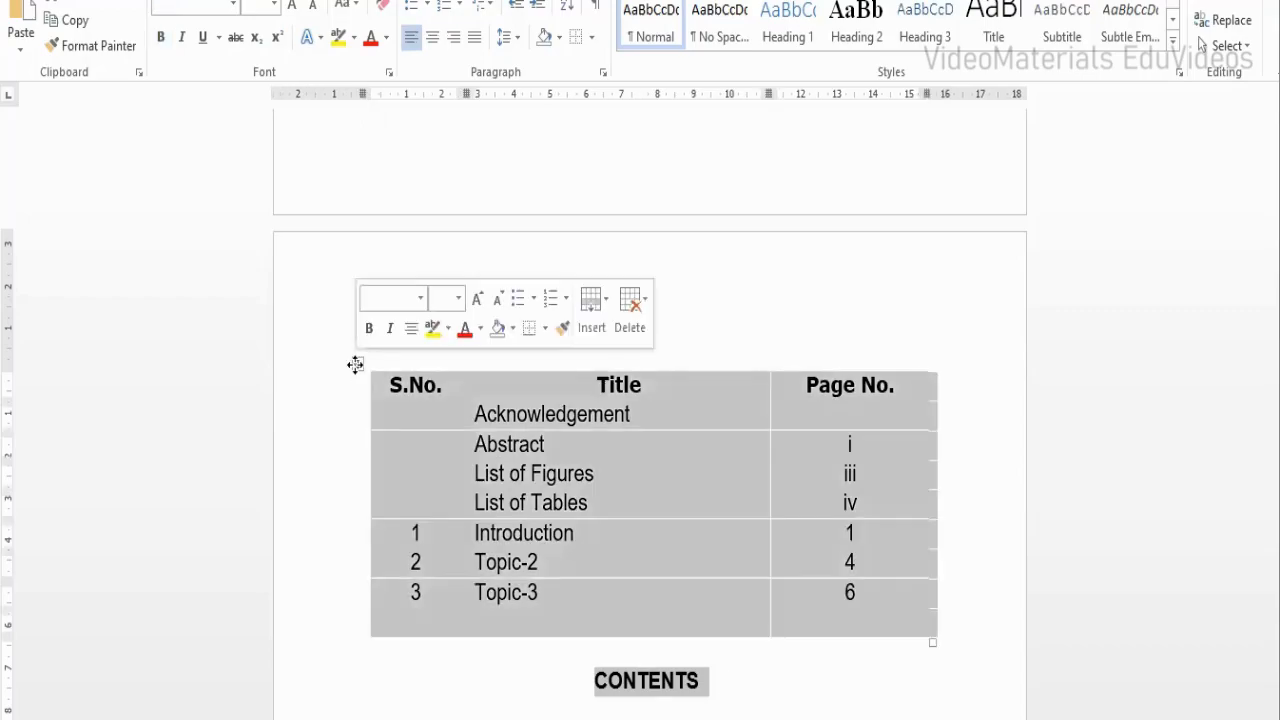
key("ctrl+z")
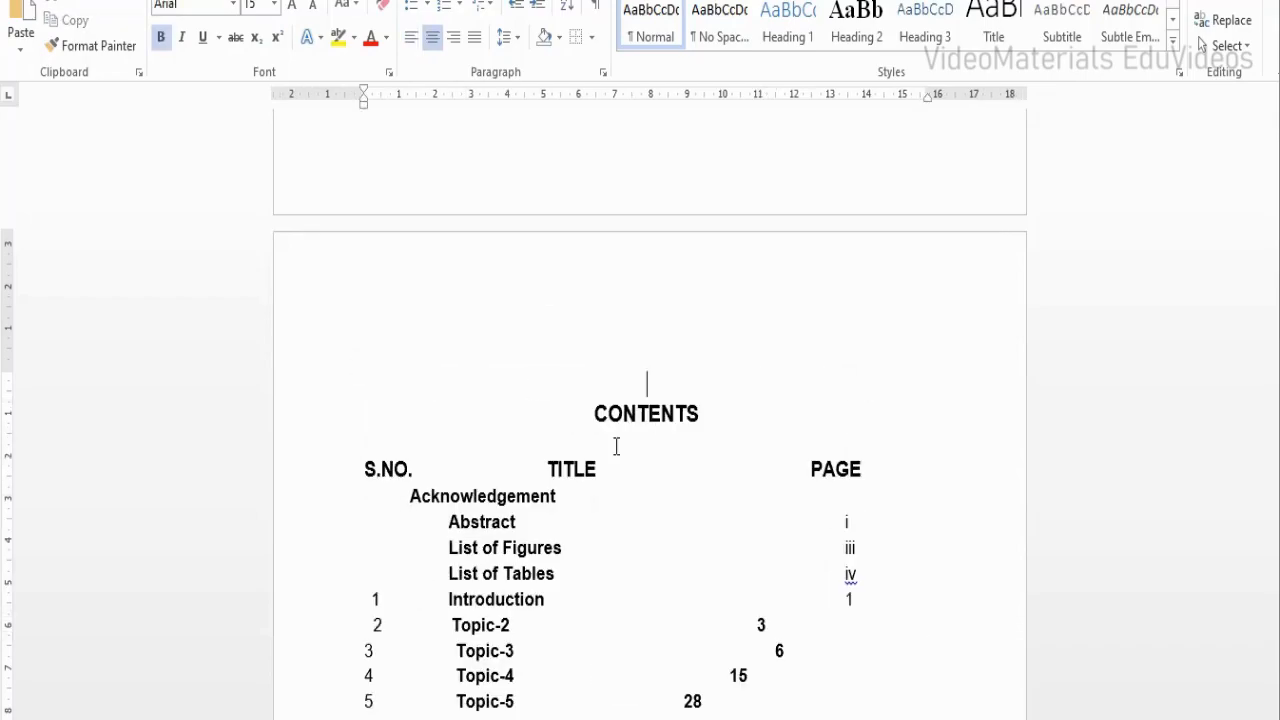
key("Delete")
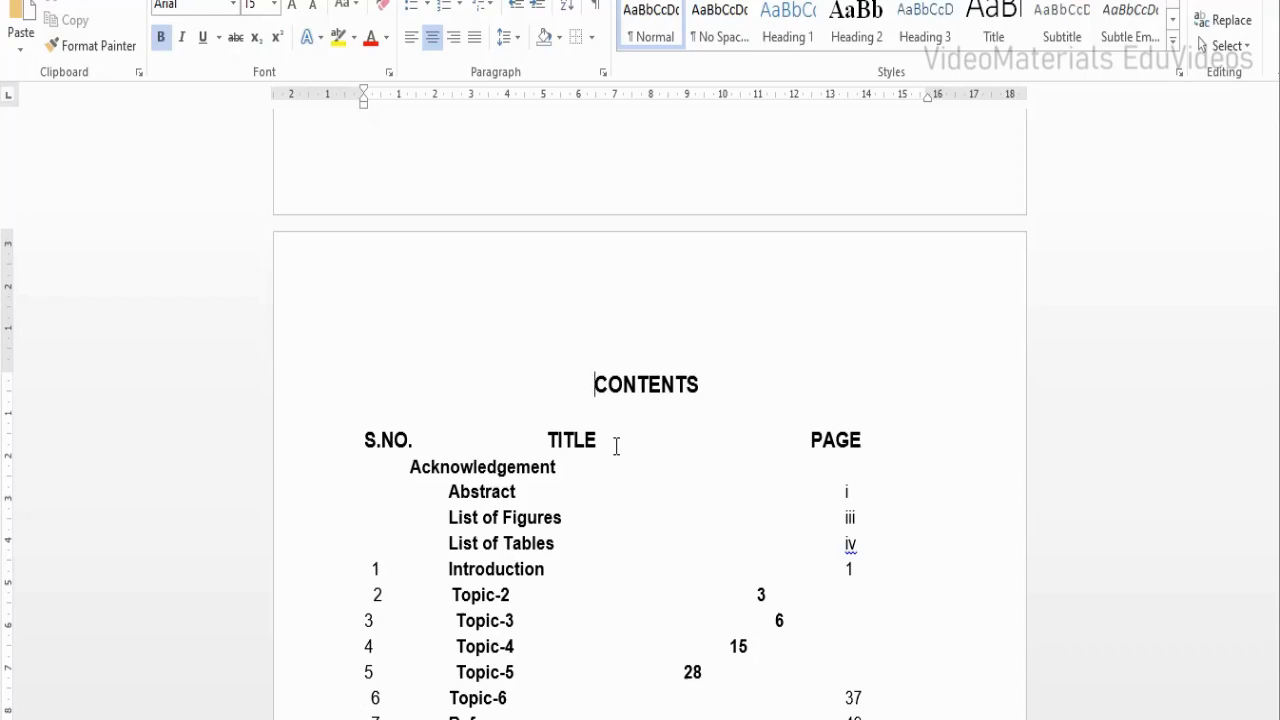
key("End")
key("Return")
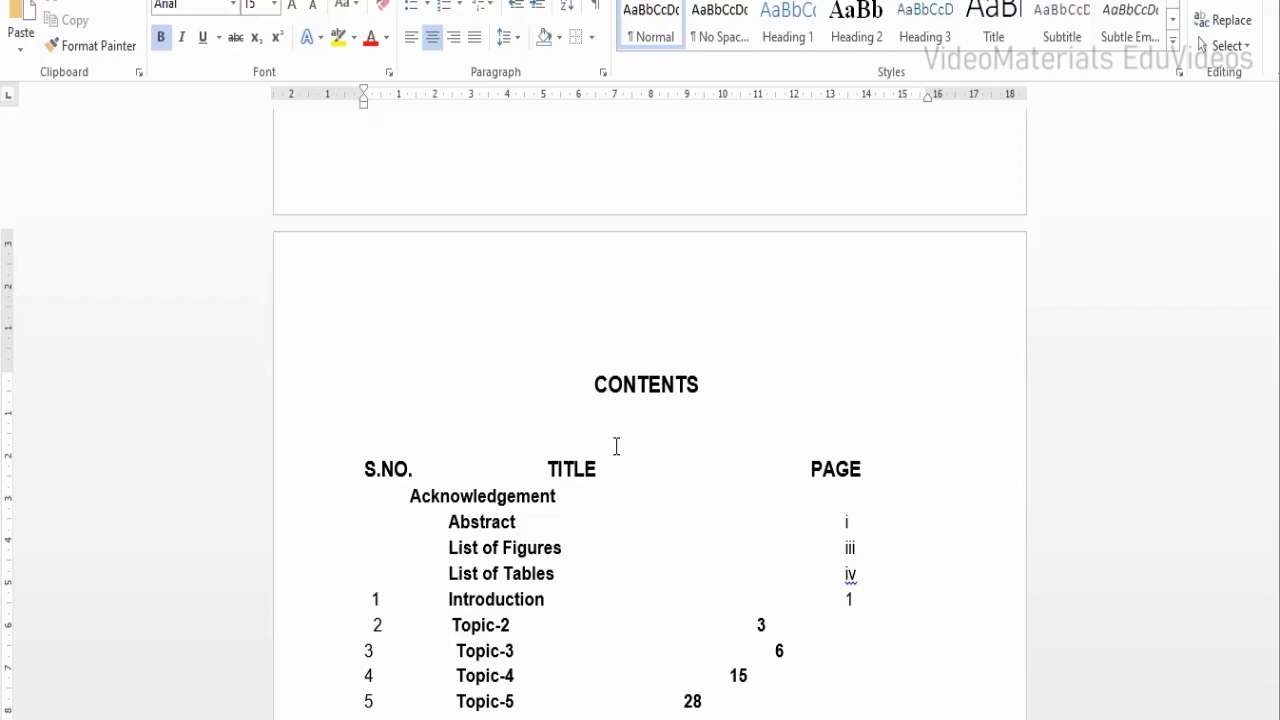
key("BackSpace")
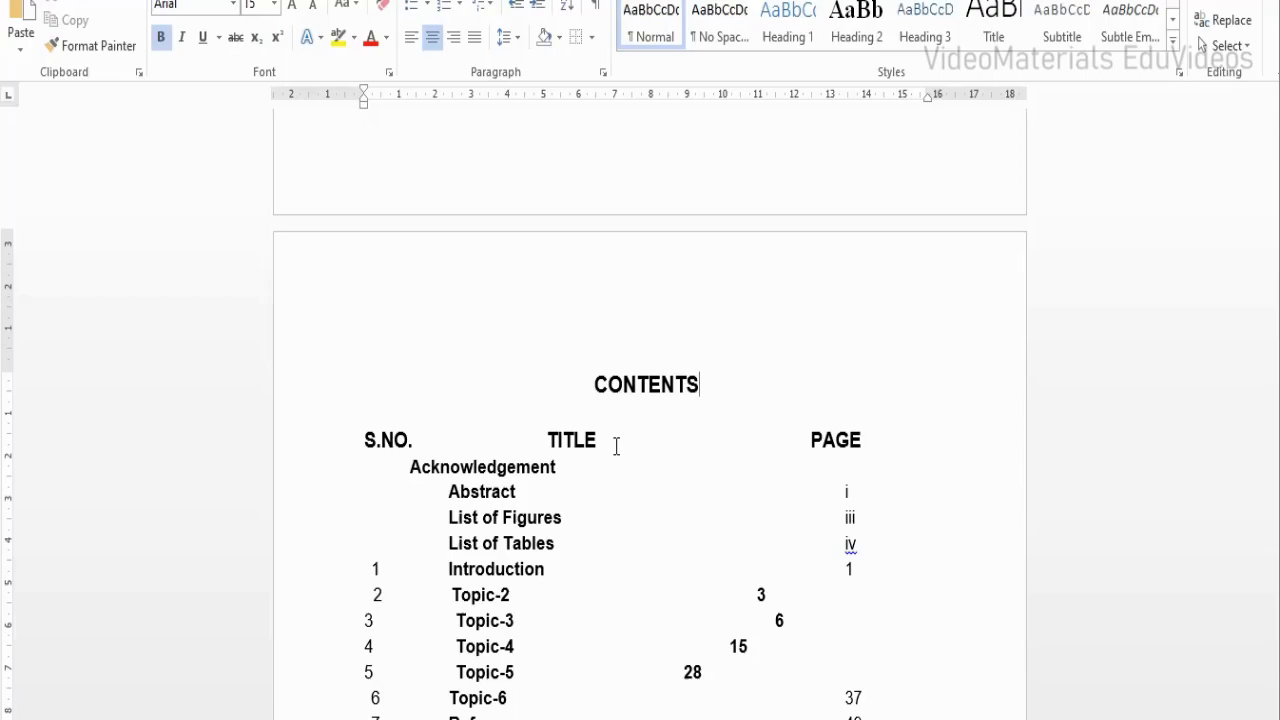
Step: Set the CONTENTS heading paragraph to 1.5 lines spacing with 10 pt of space after it
left_click(603, 74)
left_click(760, 470)
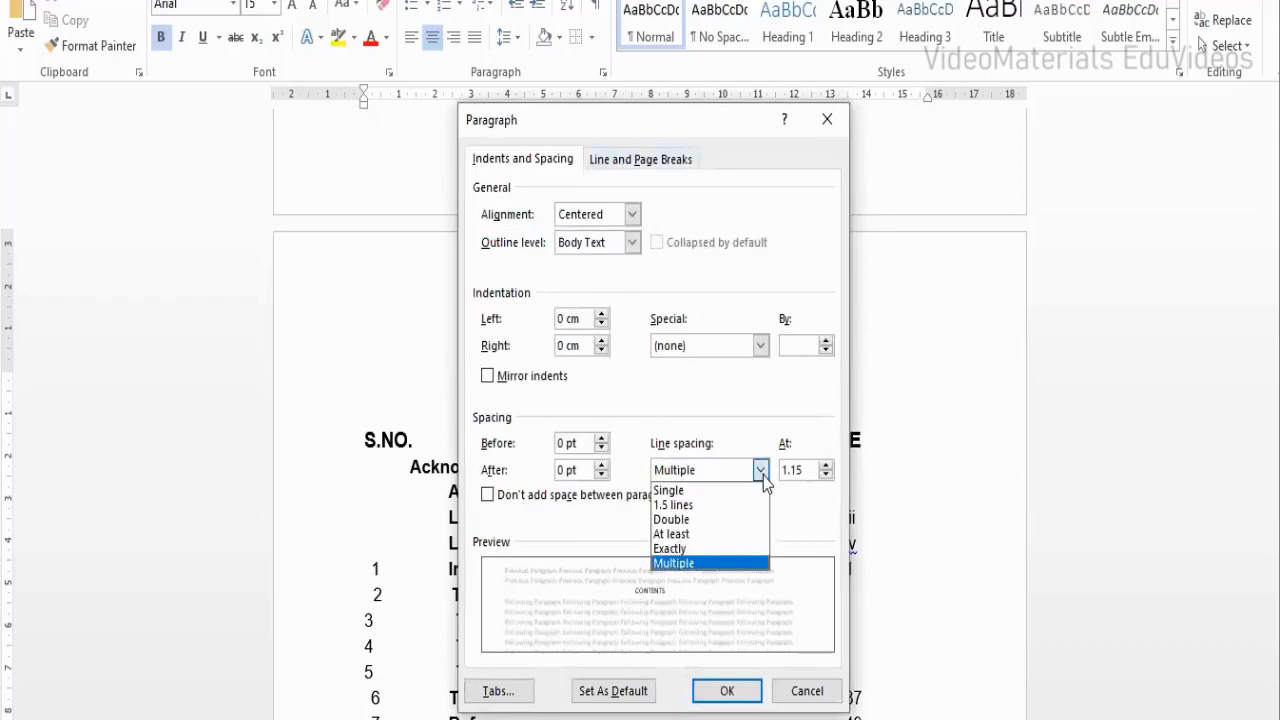
left_click(737, 505)
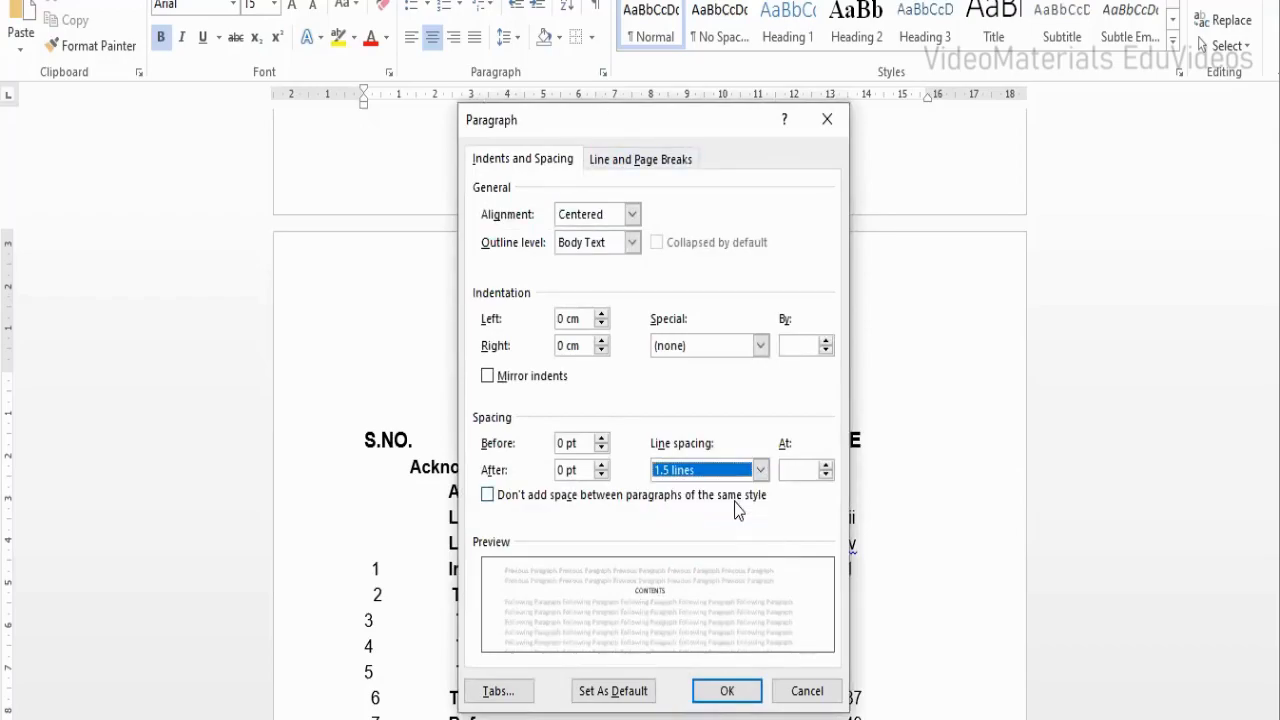
left_click(560, 470)
type("1")
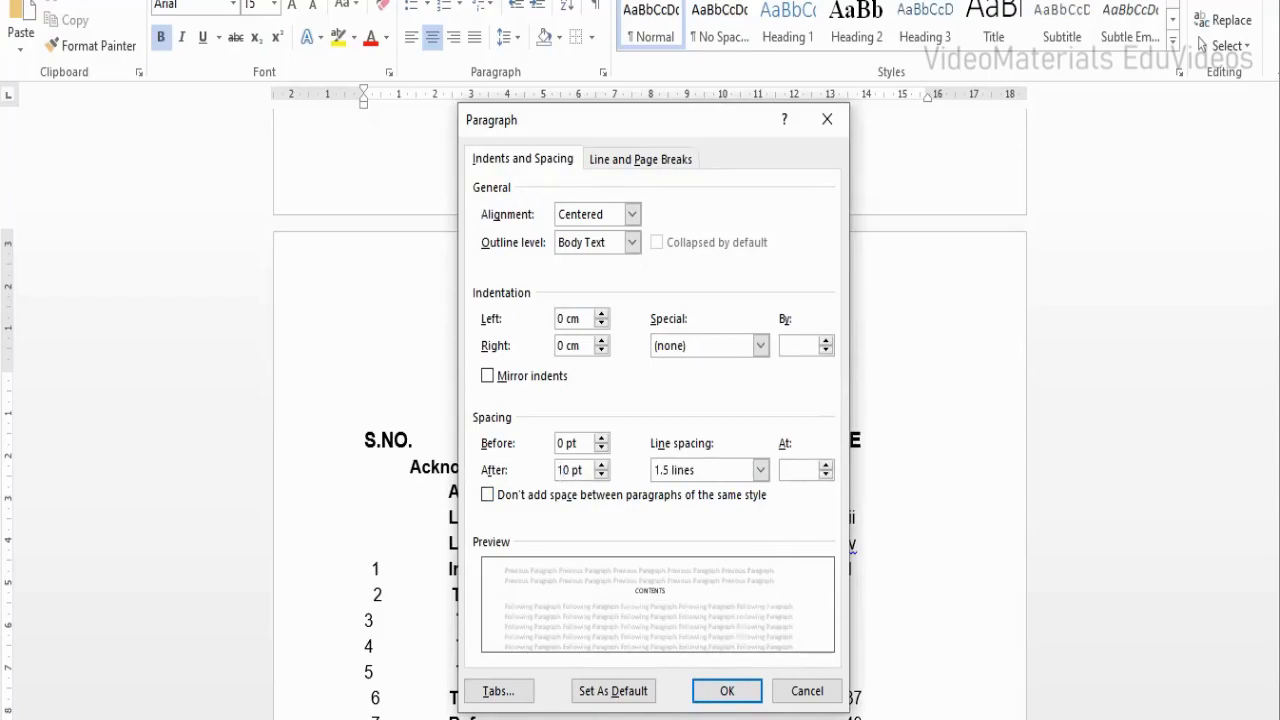
key("Return")
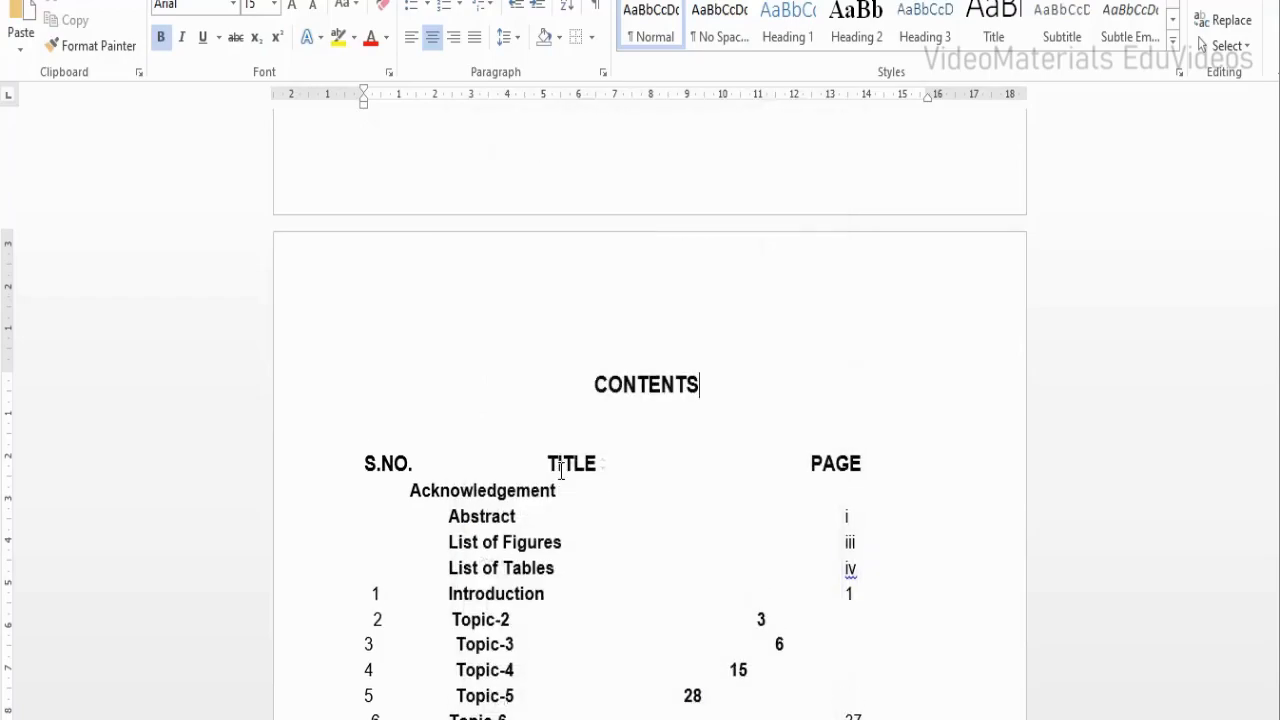
Step: Paste the cut table below the CONTENTS heading, above the old manually spaced contents list
key("Down")
key("Up")
key("Down")
key("Up")
key("Down")
key("ctrl+v")
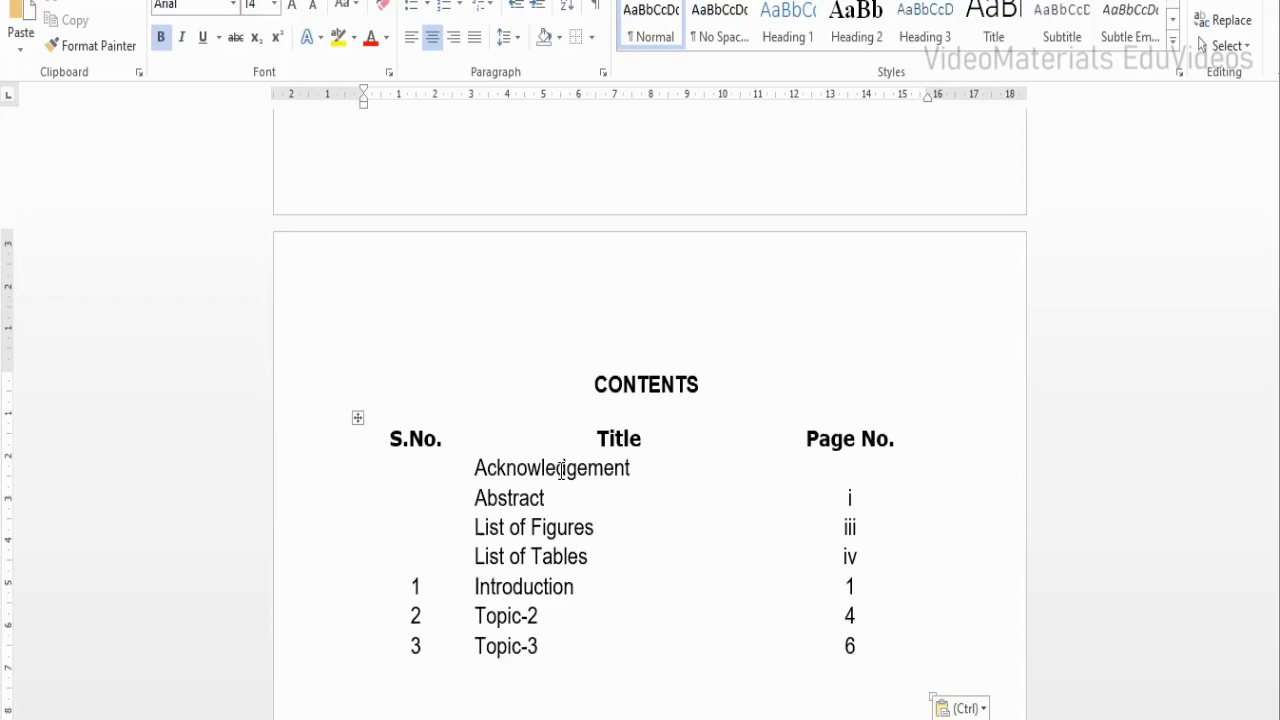
Step: Delete the old manually spaced contents list below the table, from its S.NO. header line through References
scroll(562, 470, "down", 2)
scroll(562, 470, "down", 4)
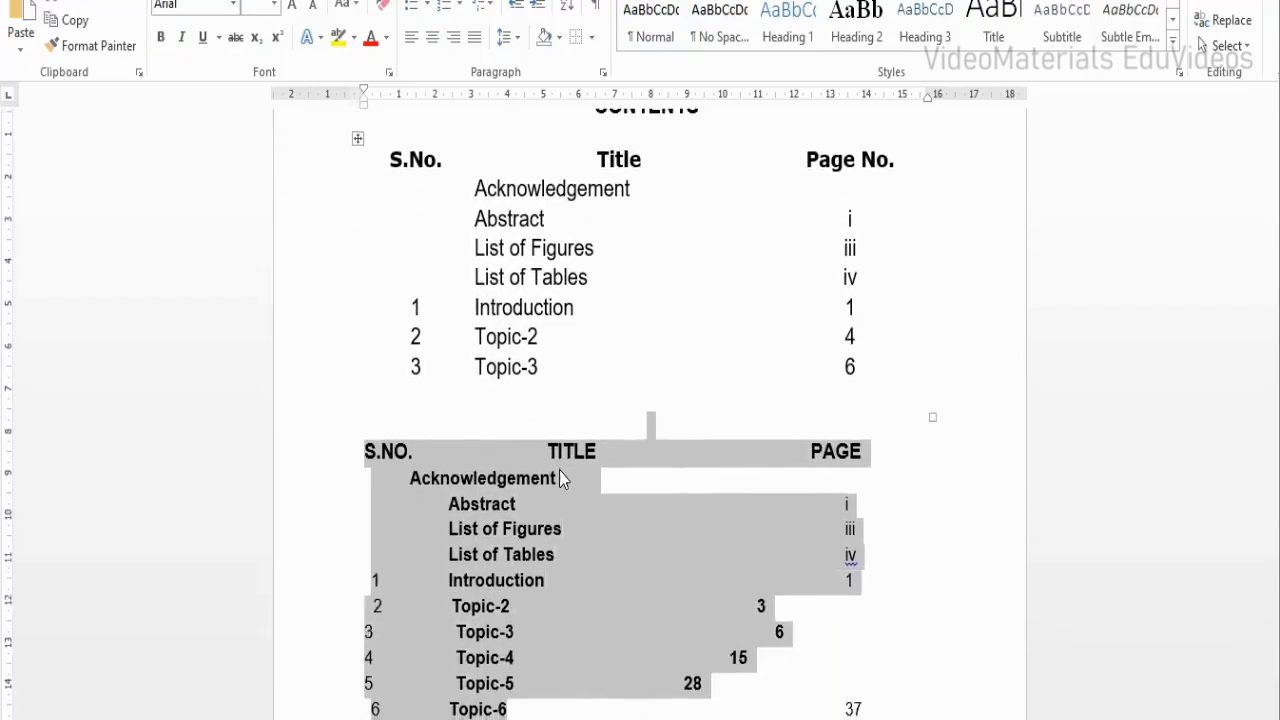
scroll(559, 478, "down", 1)
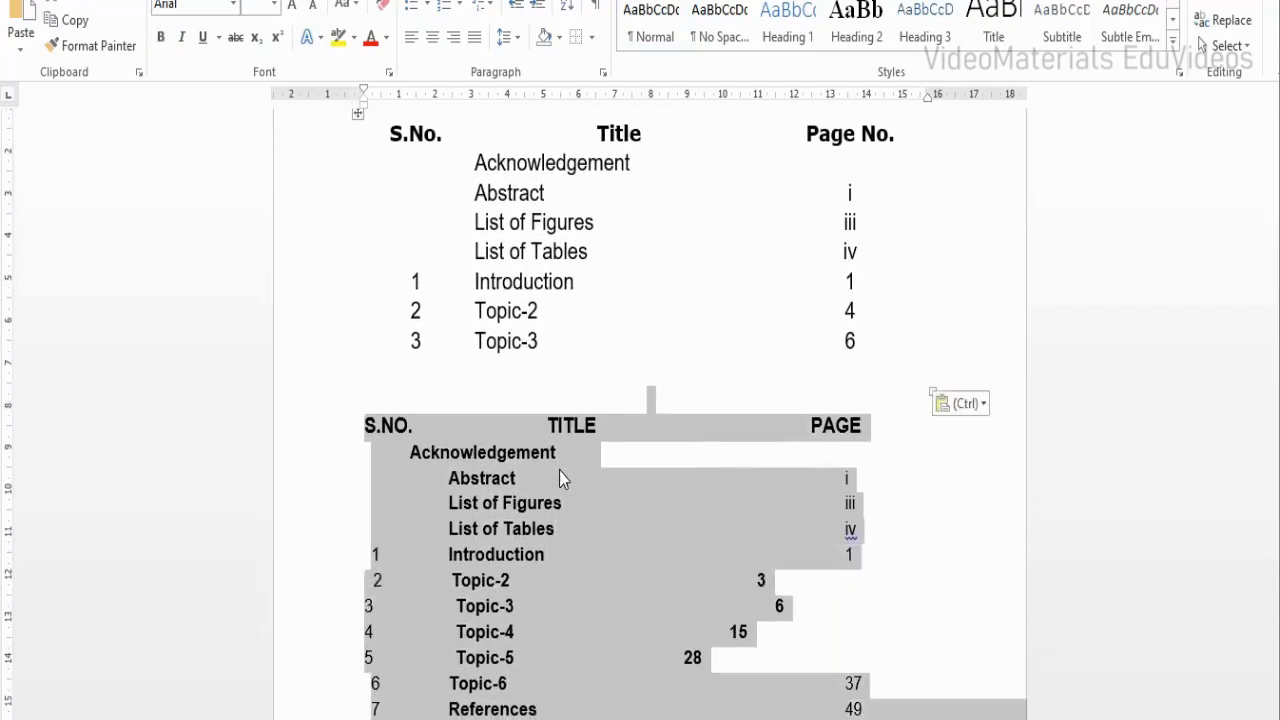
key("Delete")
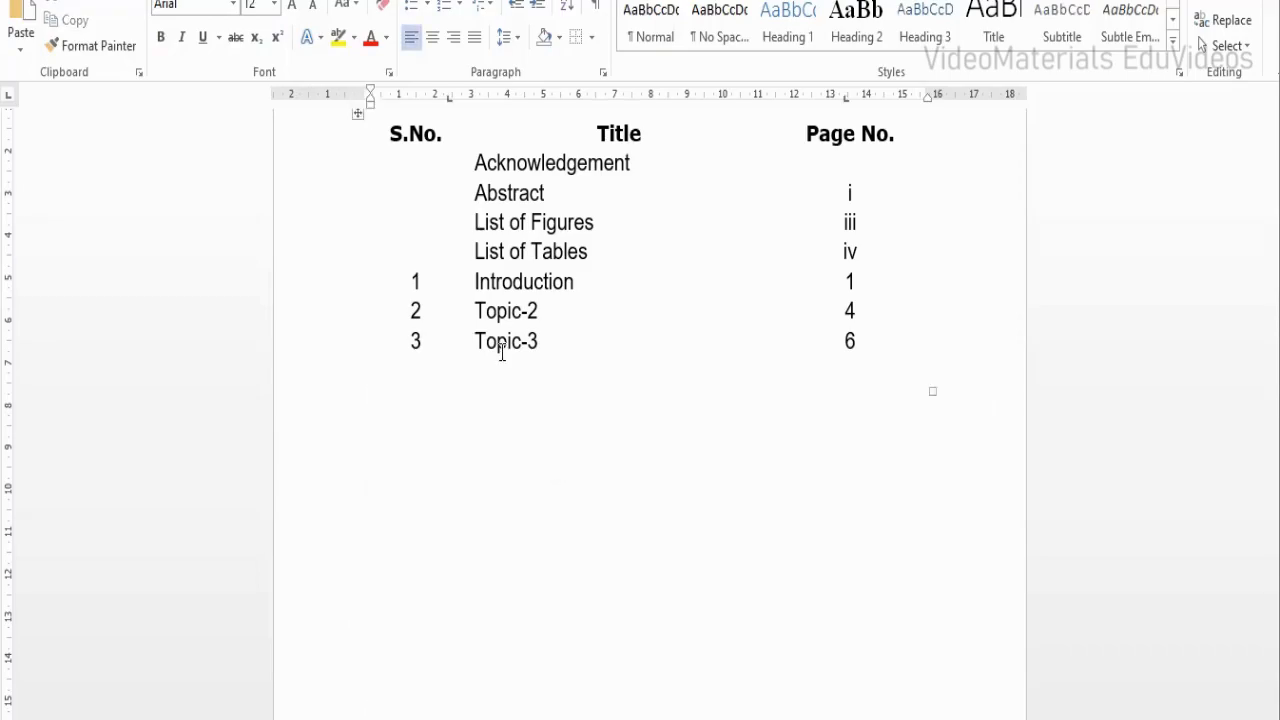
Step: Apply All Borders to the whole contents table
left_click(357, 113)
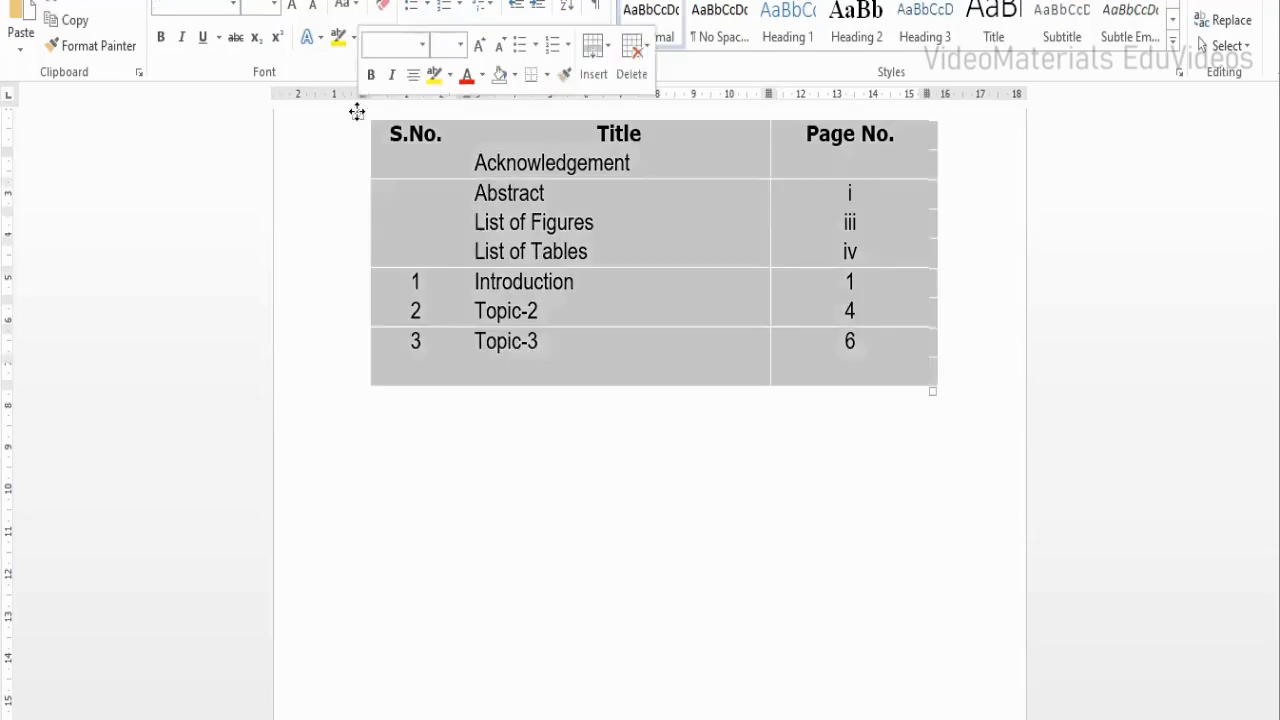
left_click(547, 76)
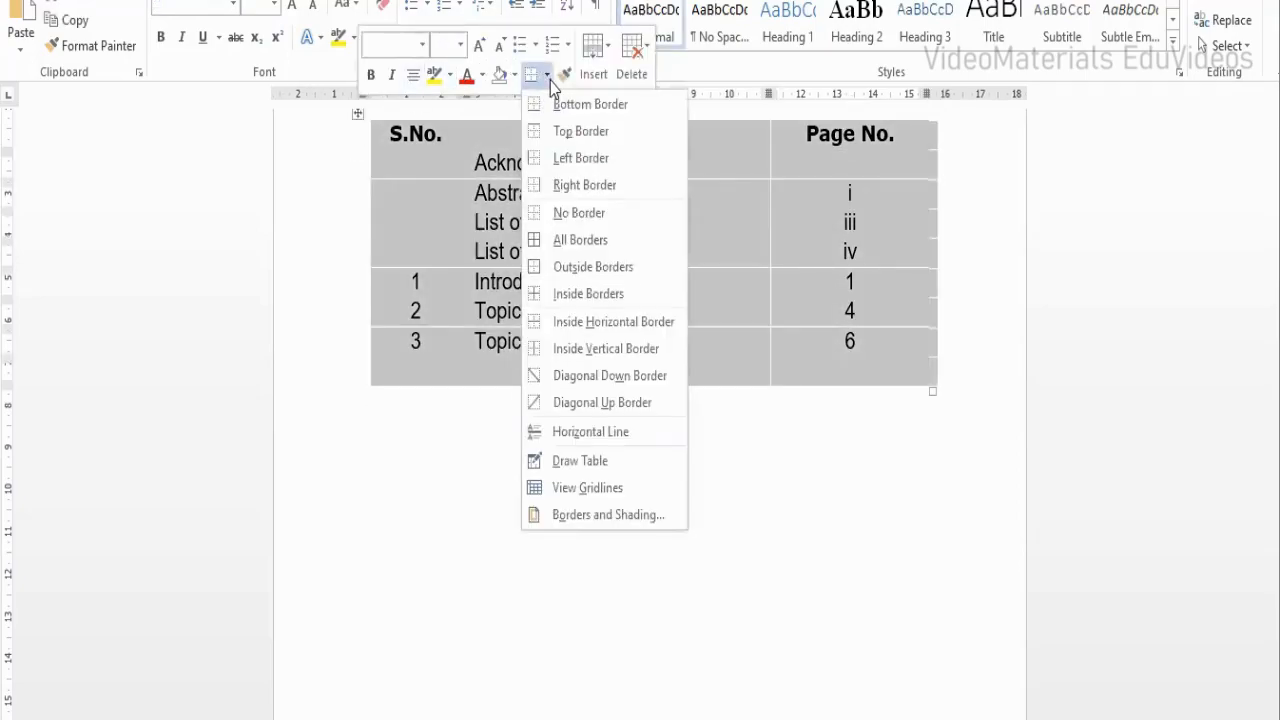
left_click(584, 240)
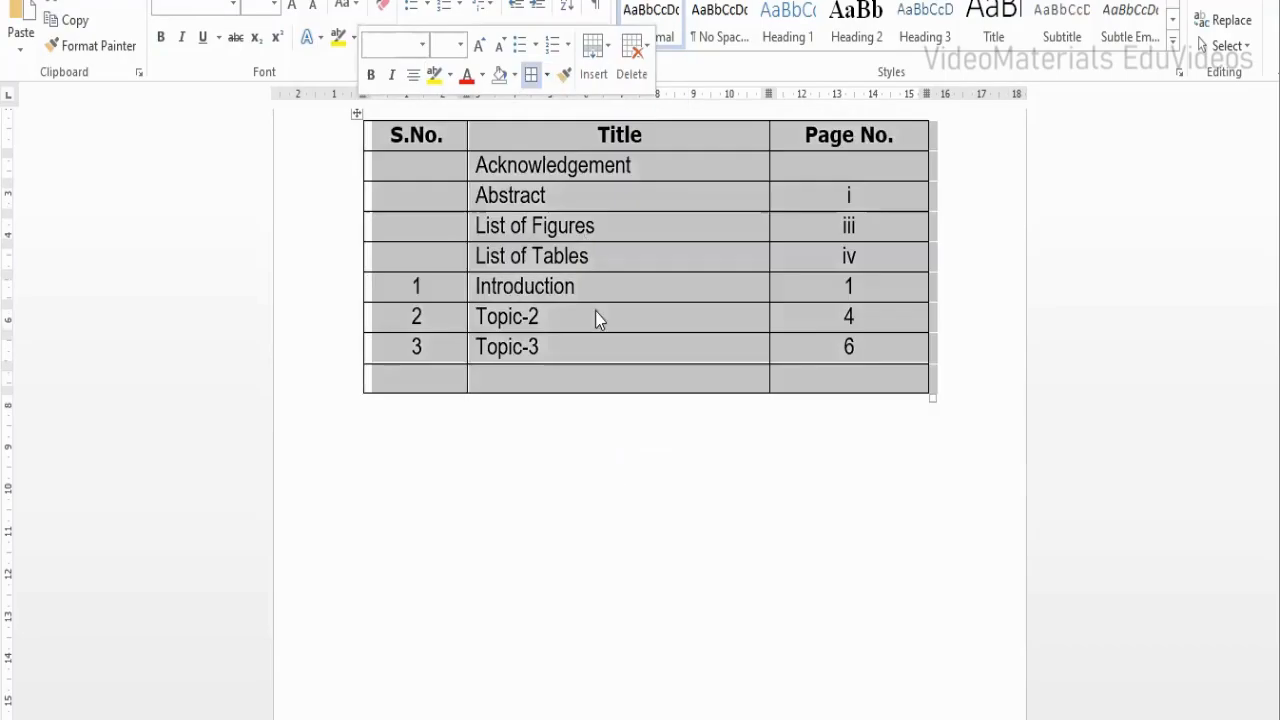
Step: Delete the entire empty last row of the contents table
left_click(615, 382)
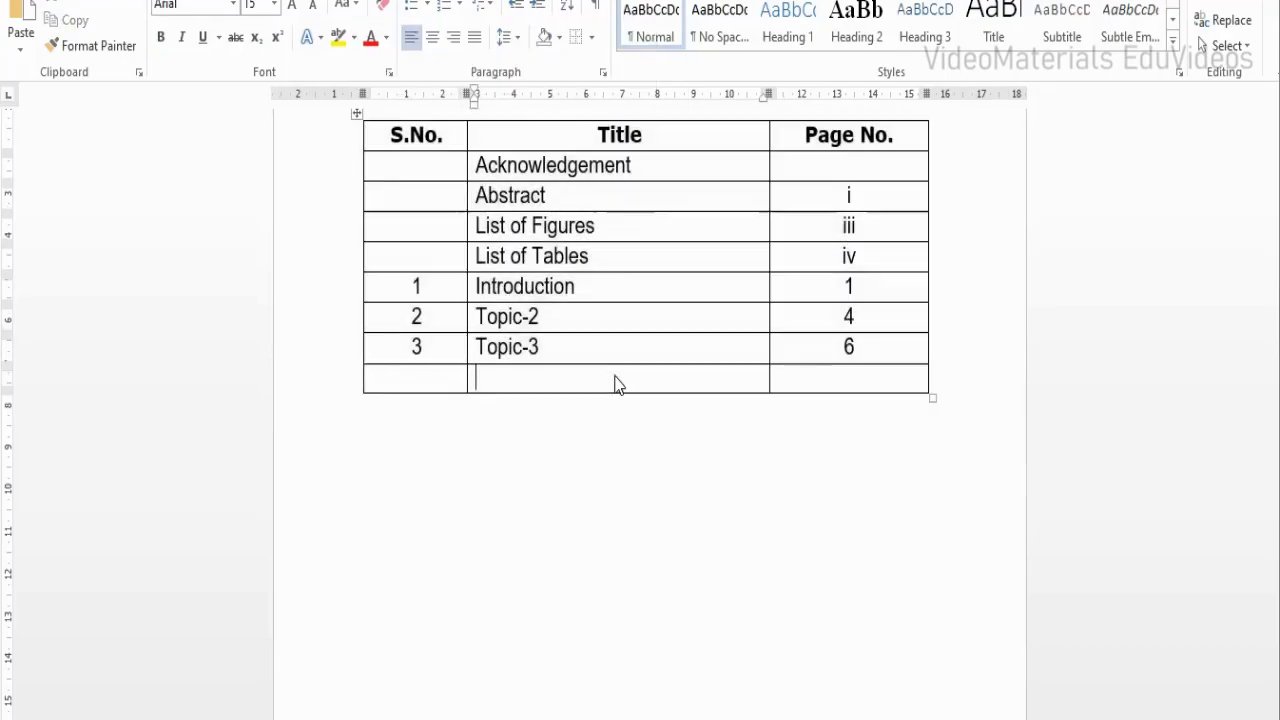
right_click(615, 381)
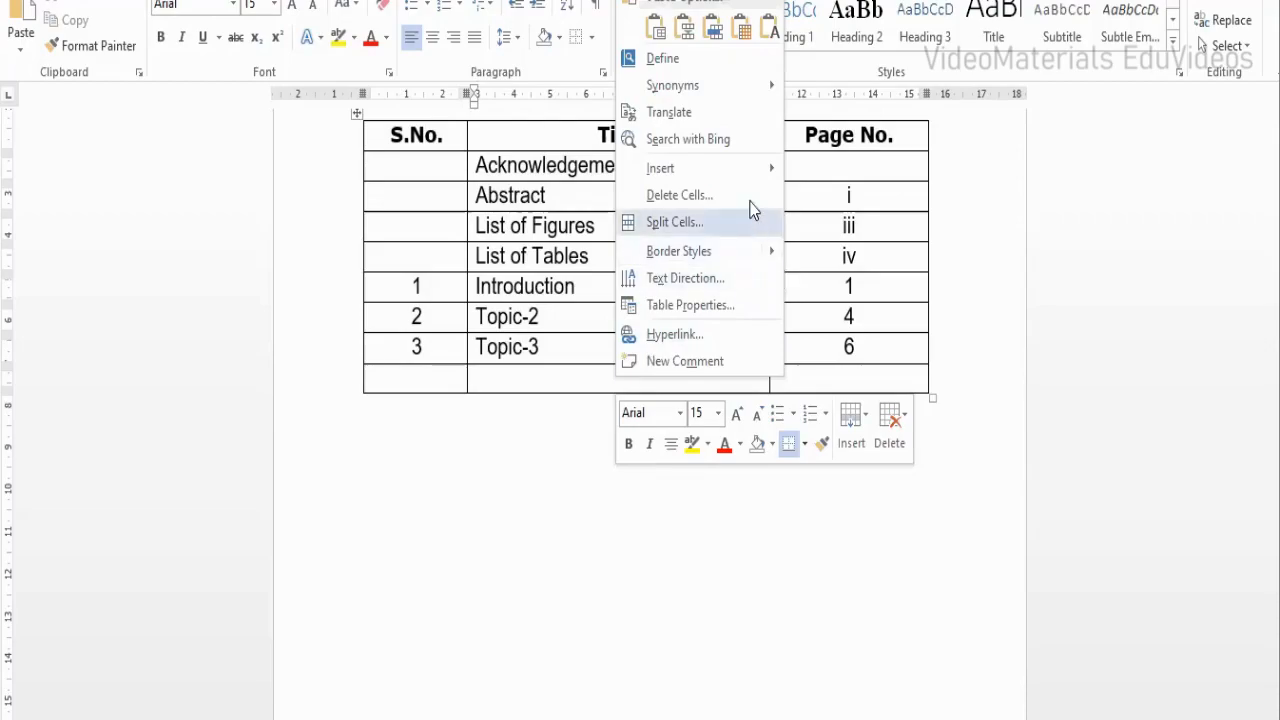
left_click(680, 195)
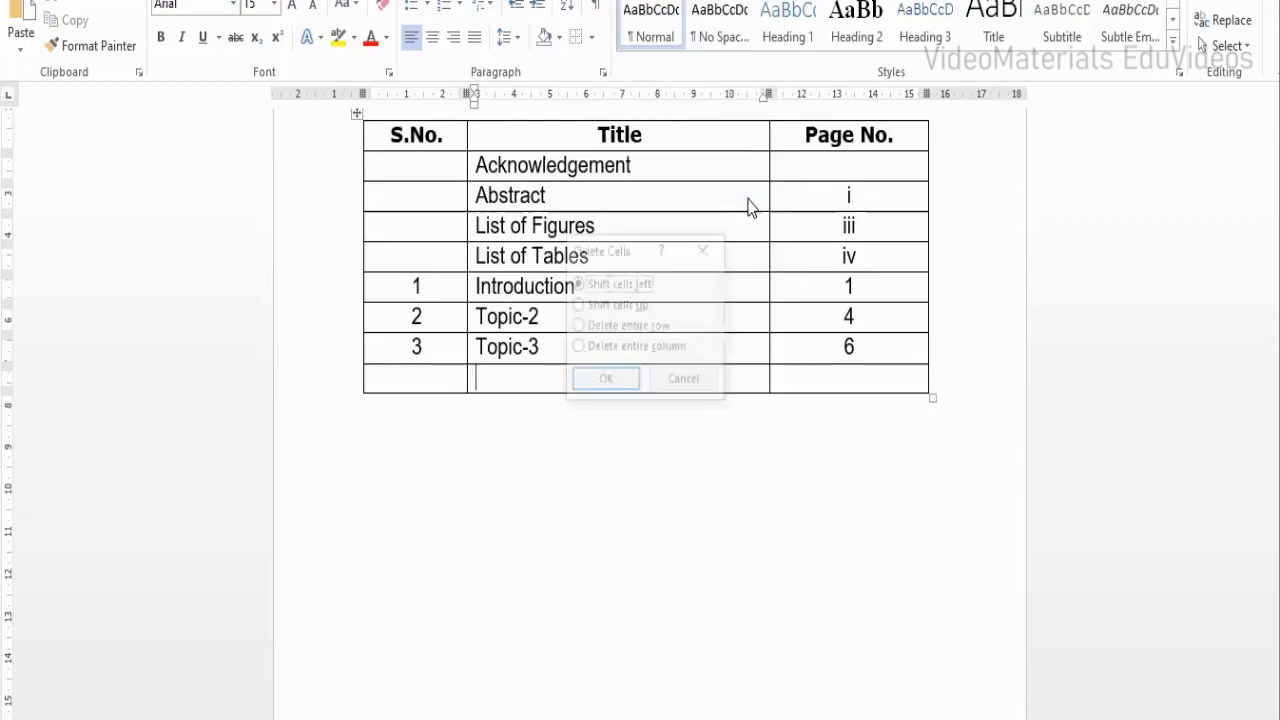
left_click(660, 328)
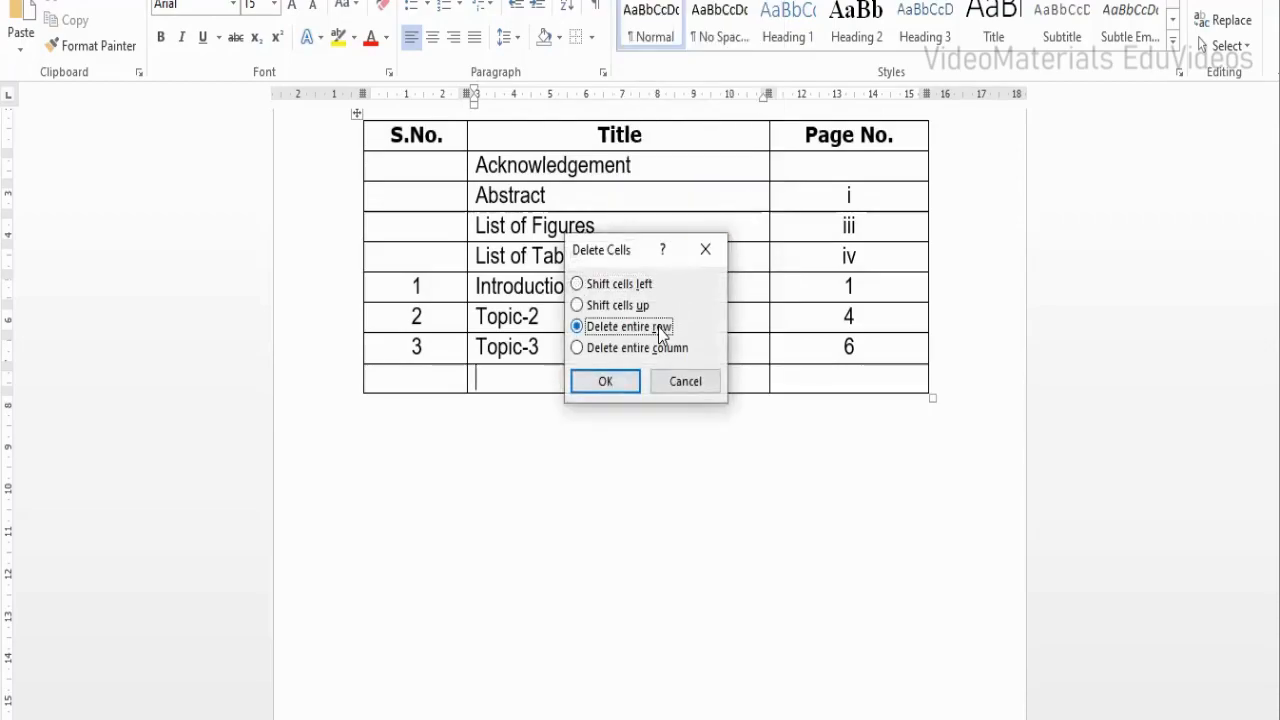
left_click(622, 383)
Step: Select the whole contents table below the CONTENTS heading and remove all its borders
scroll(623, 381, "up", 3)
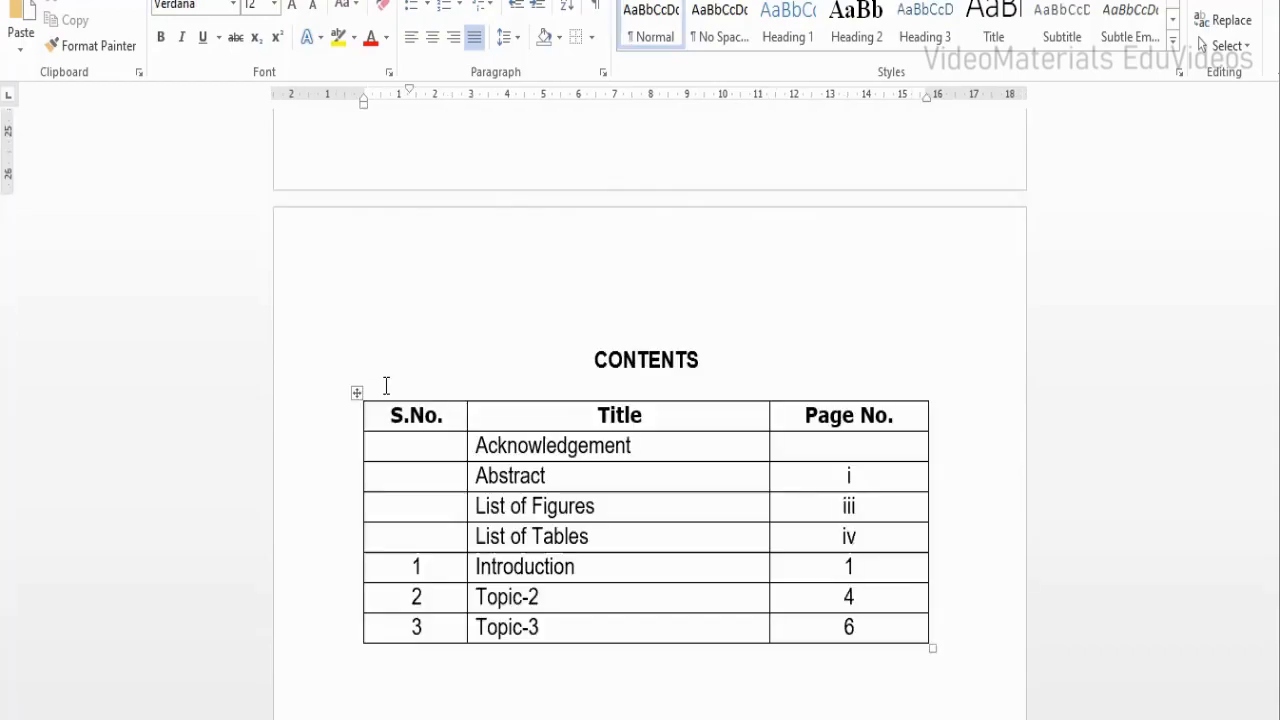
left_click(357, 391)
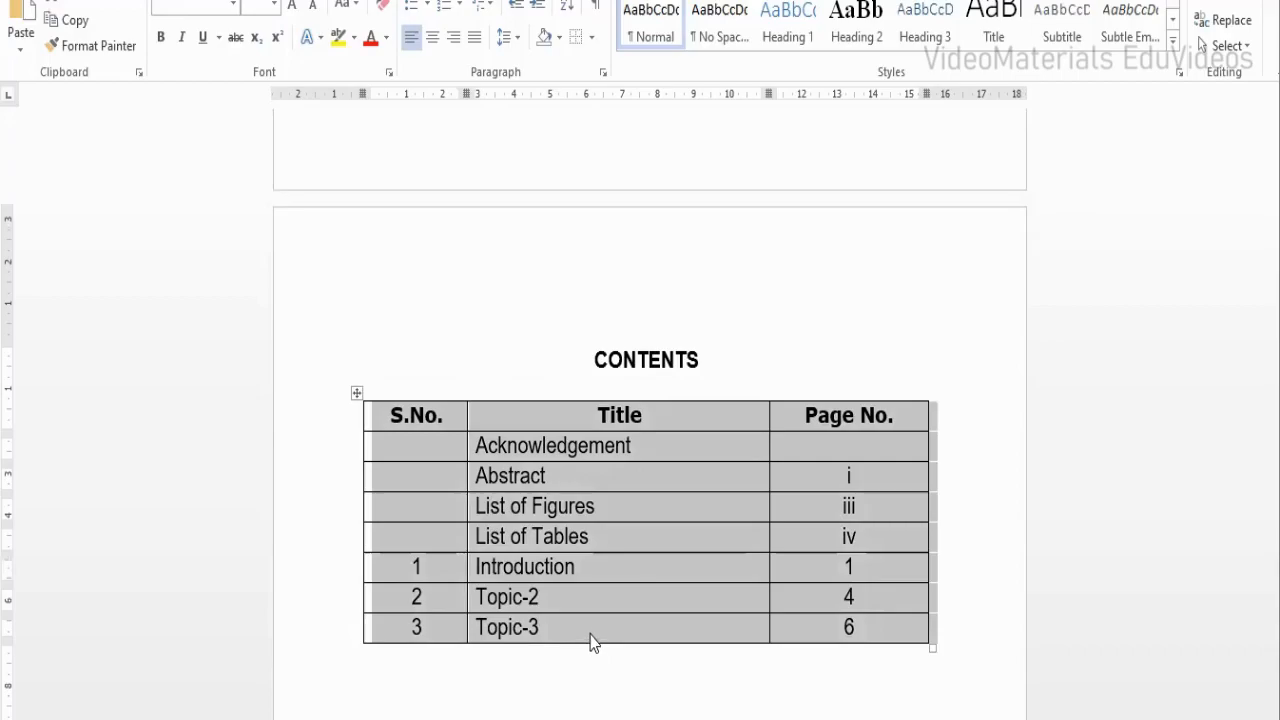
left_click(357, 391)
left_click(576, 44)
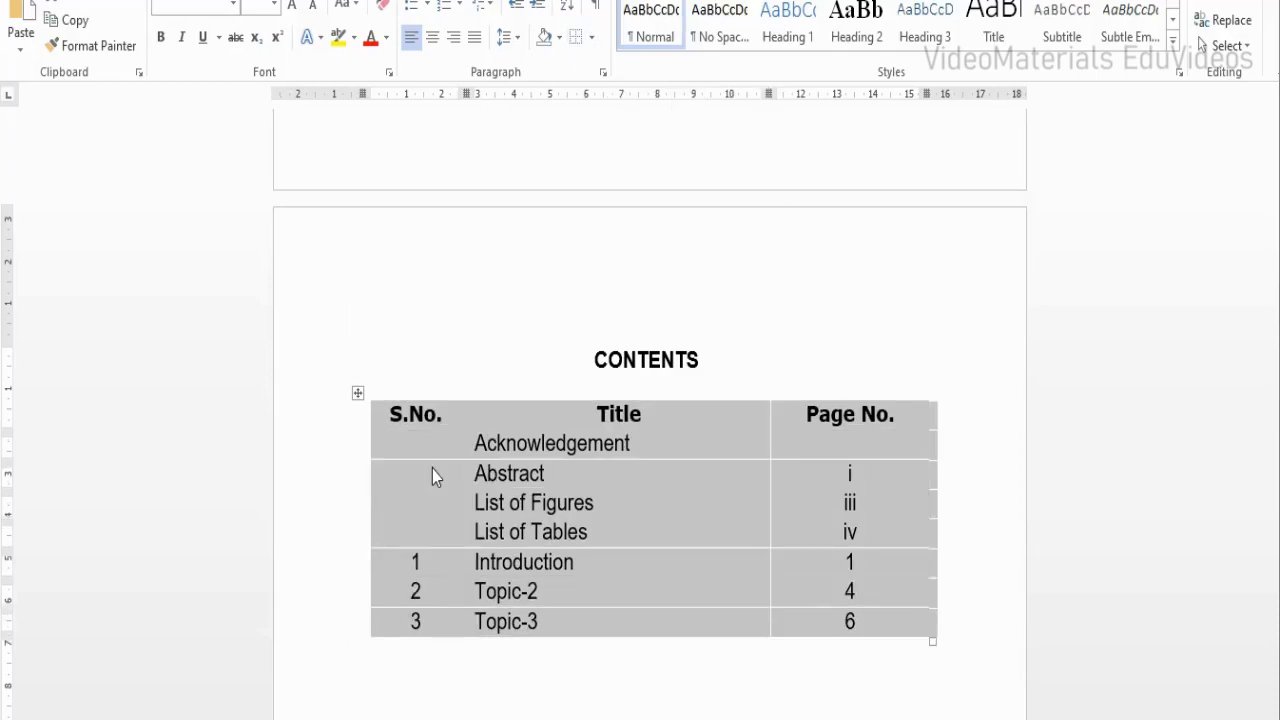
Step: Set the line spacing of the whole contents table to 1.5 lines and check the page in print preview
left_click(603, 72)
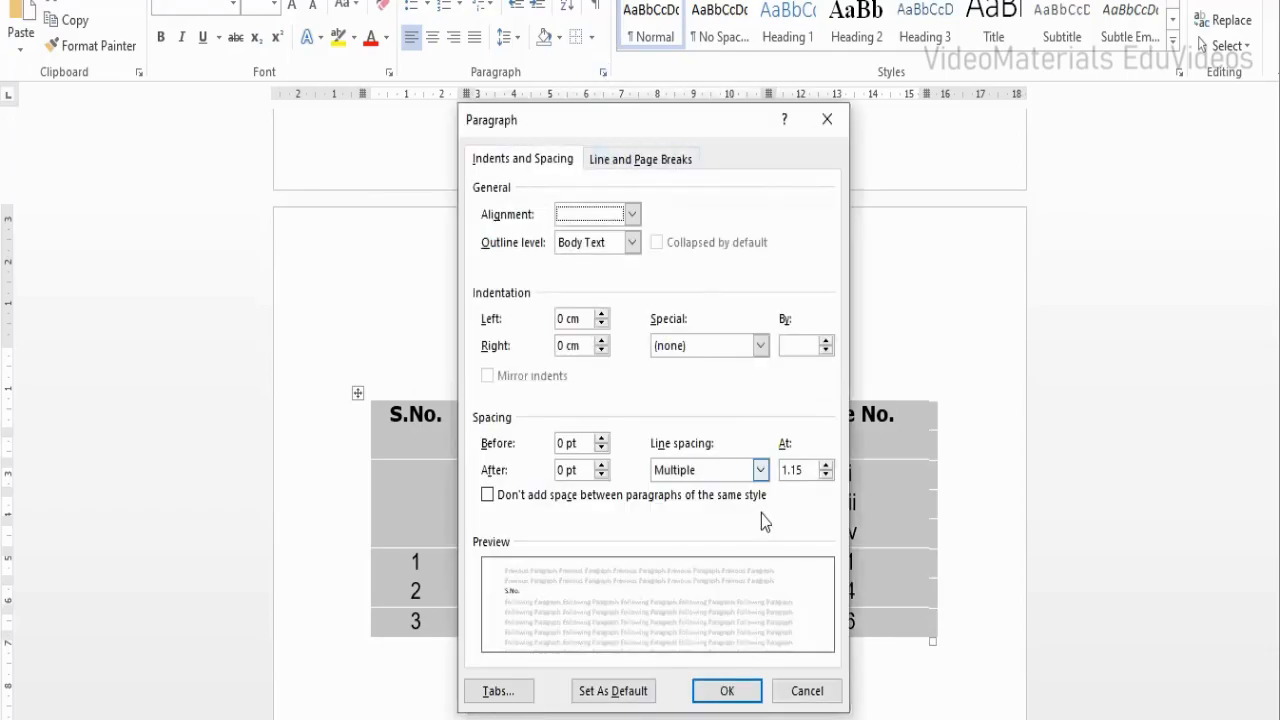
left_click(761, 469)
left_click(697, 508)
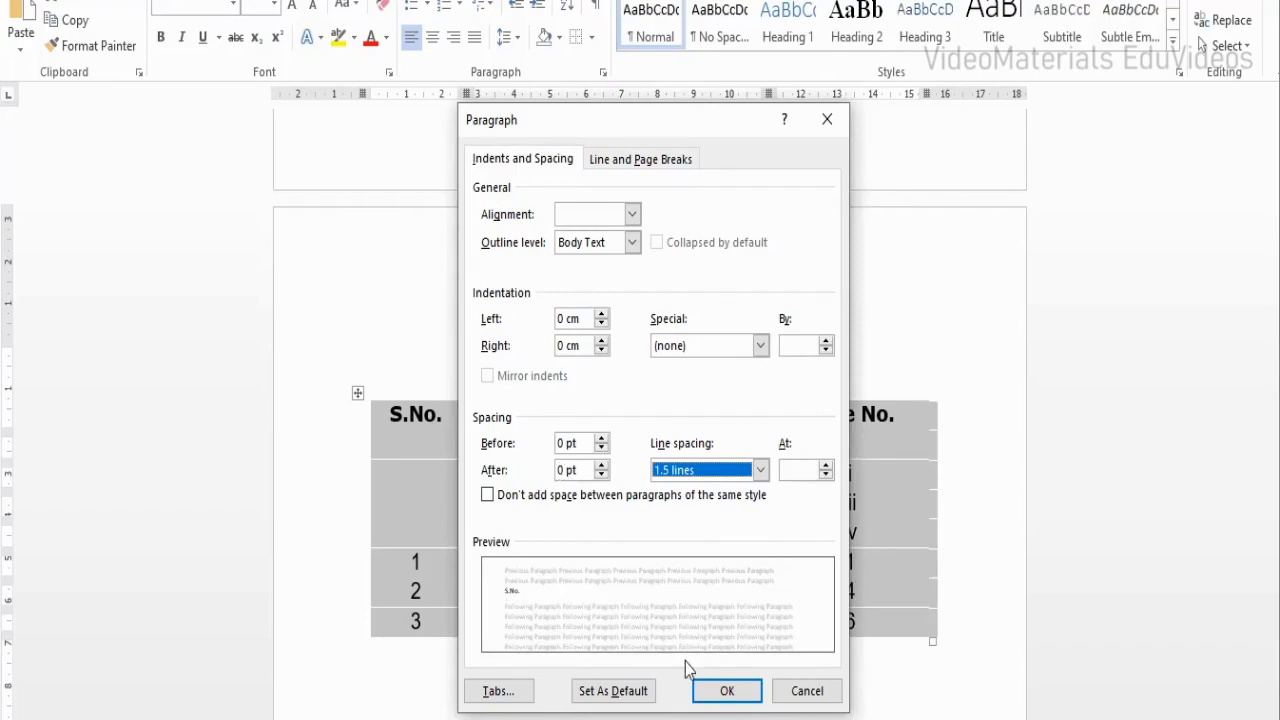
left_click(724, 690)
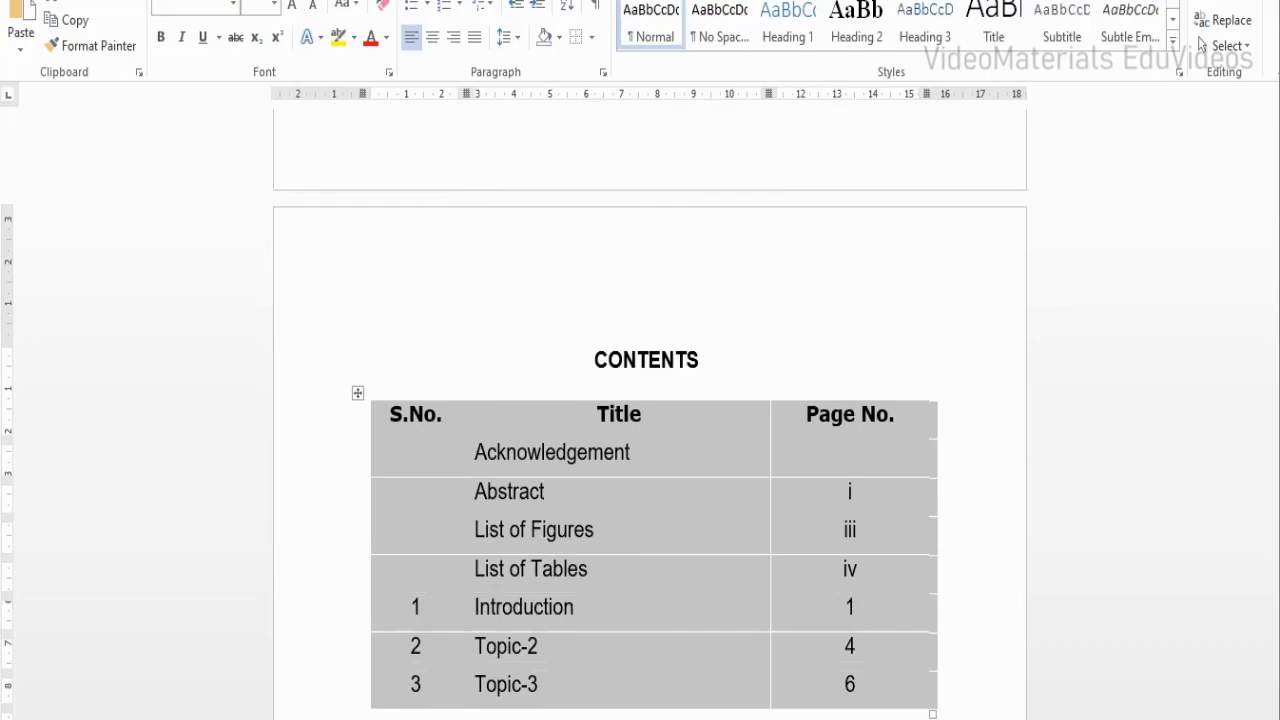
key("ctrl+p")
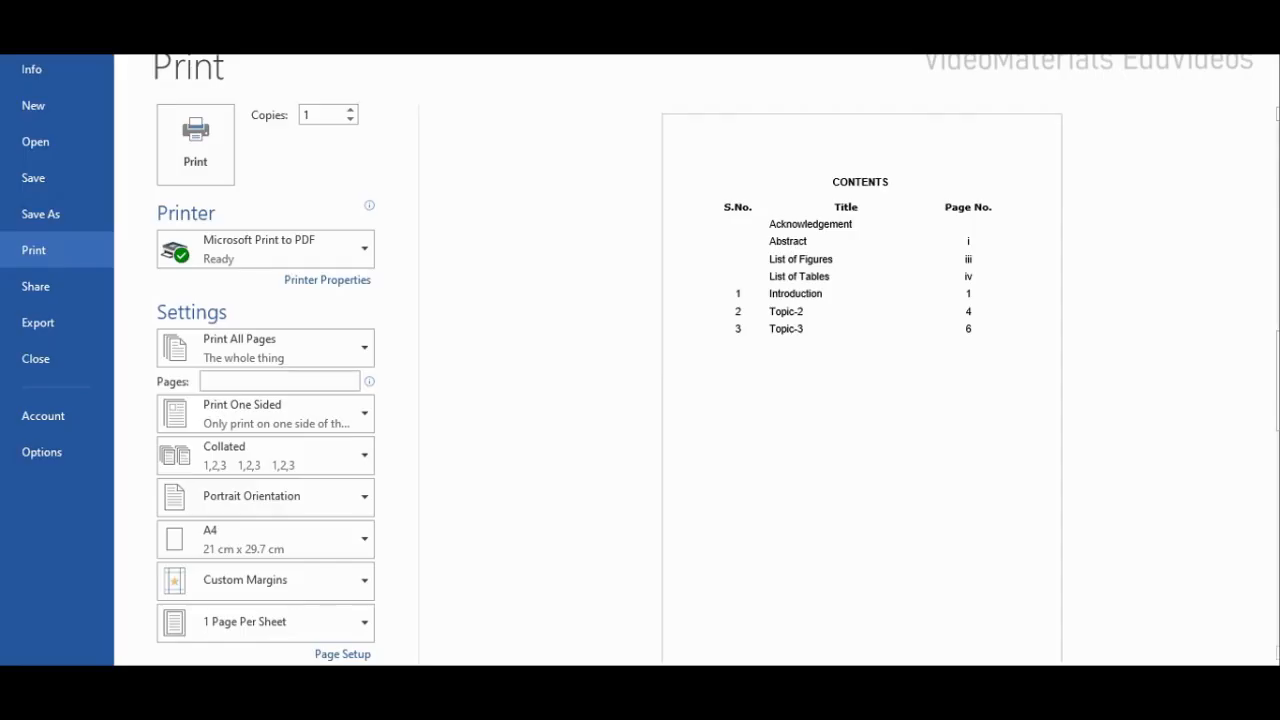
key("Escape")
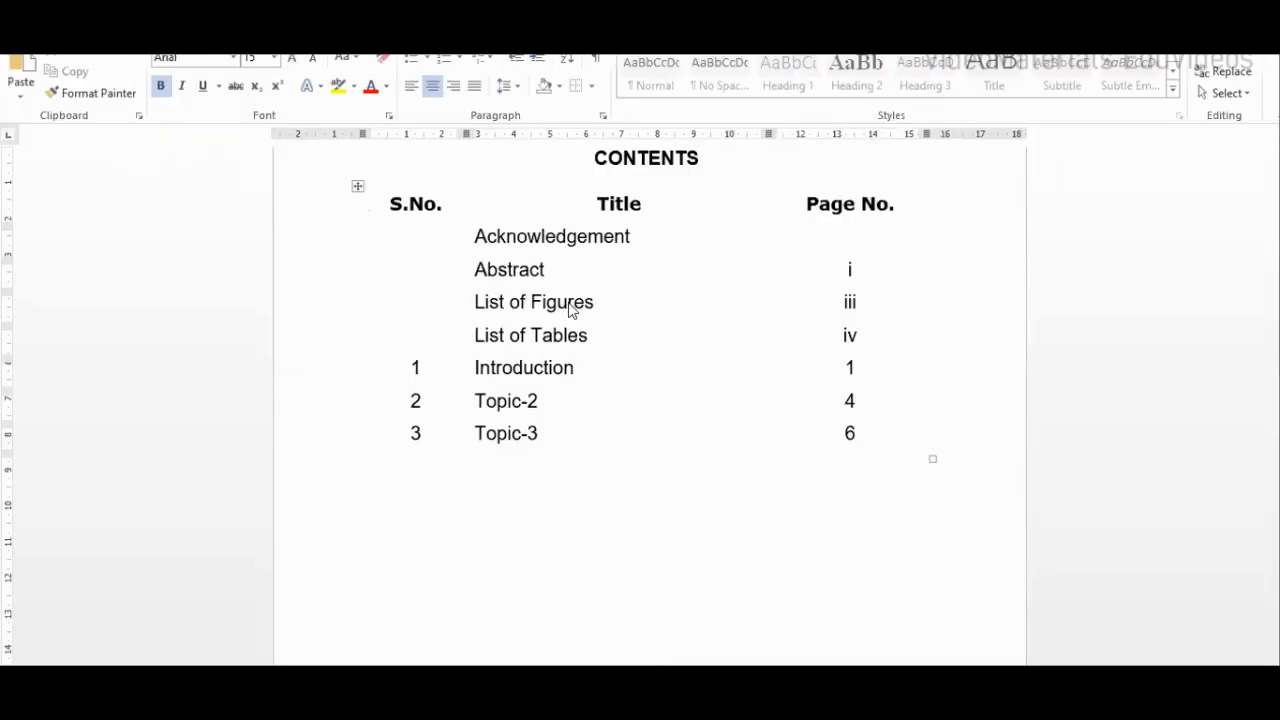
Step: Set the table rows from Acknowledgement through Topic-3 to Verdana, size 12, and preview the page for printing
left_click(529, 273)
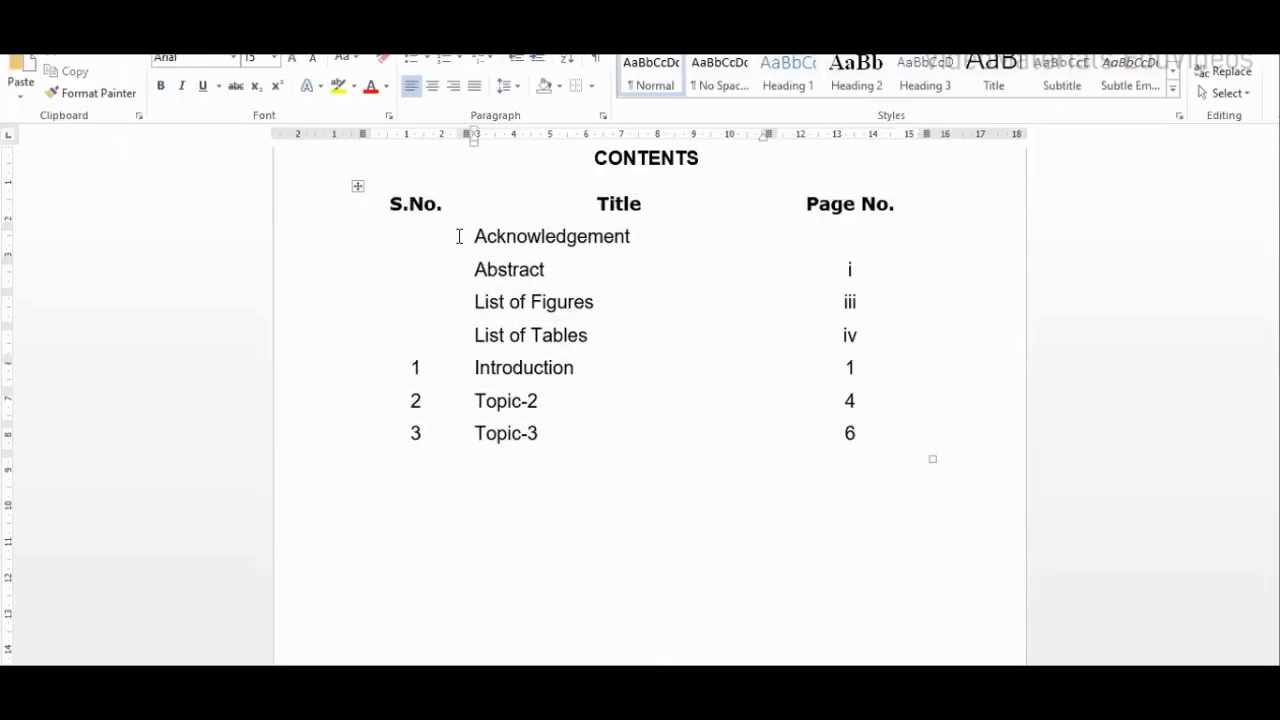
left_click_drag(416, 232, 849, 434)
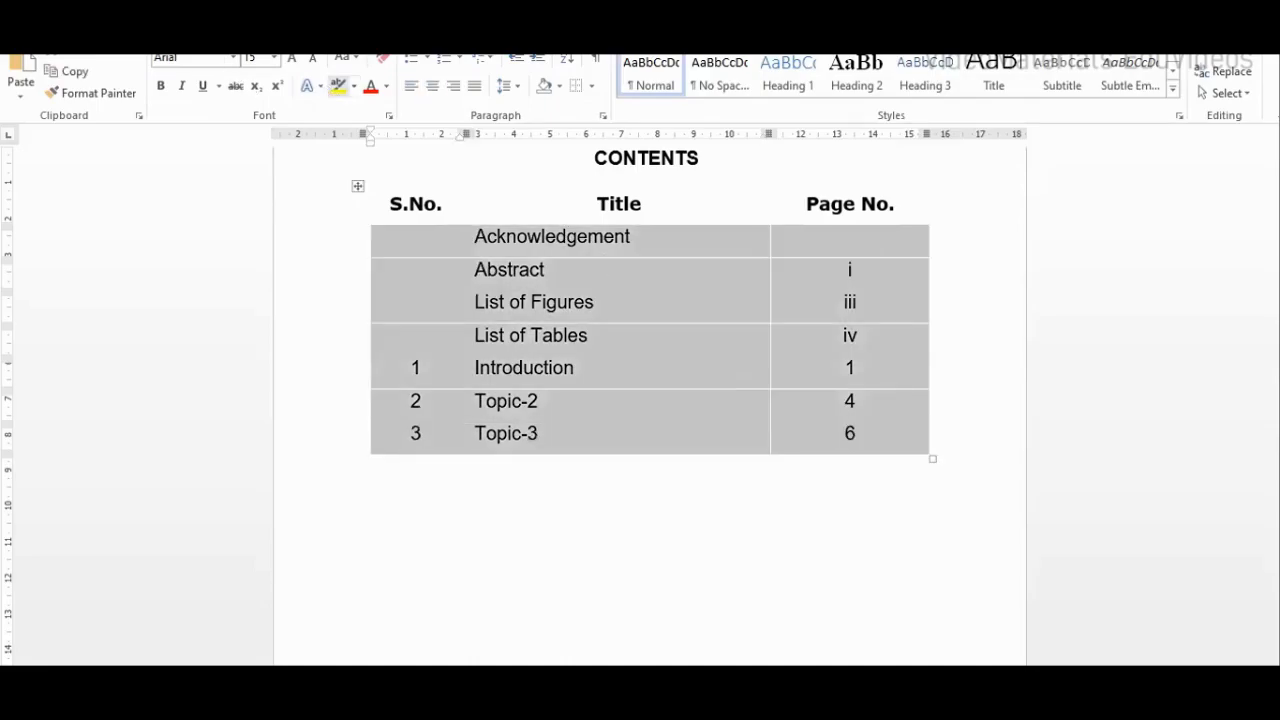
left_click(234, 60)
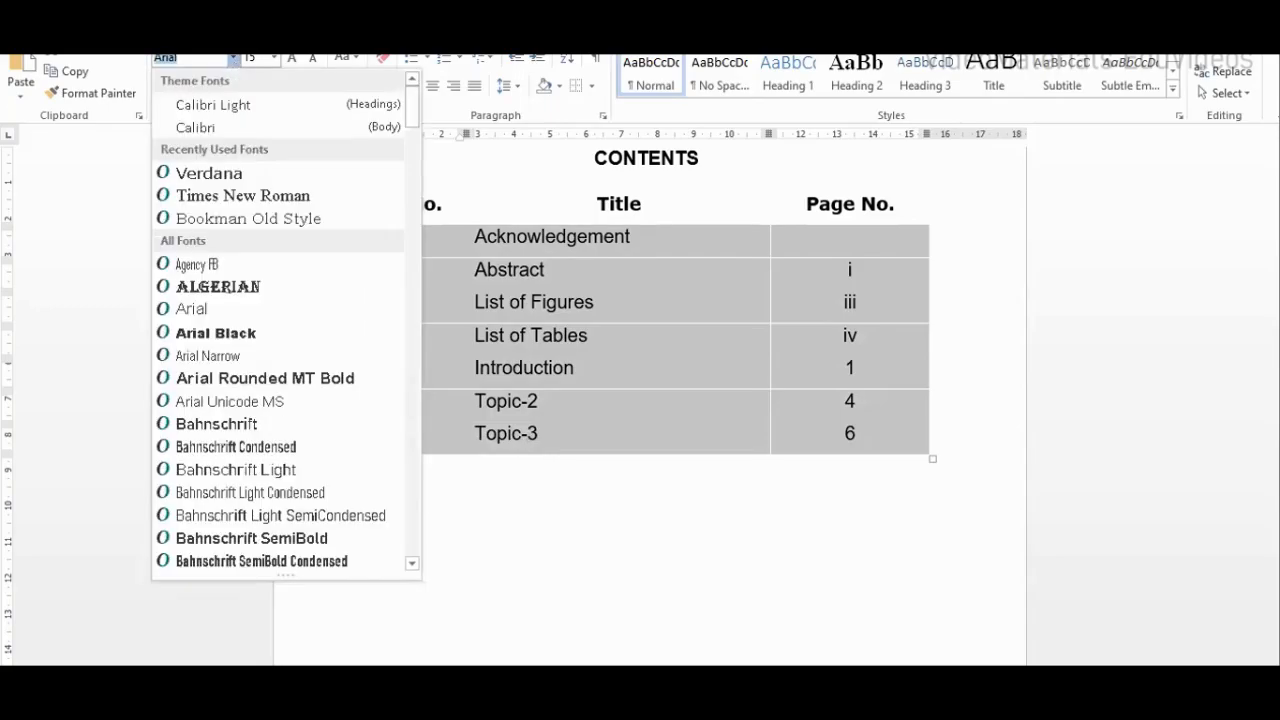
type("Verdana")
key("Return")
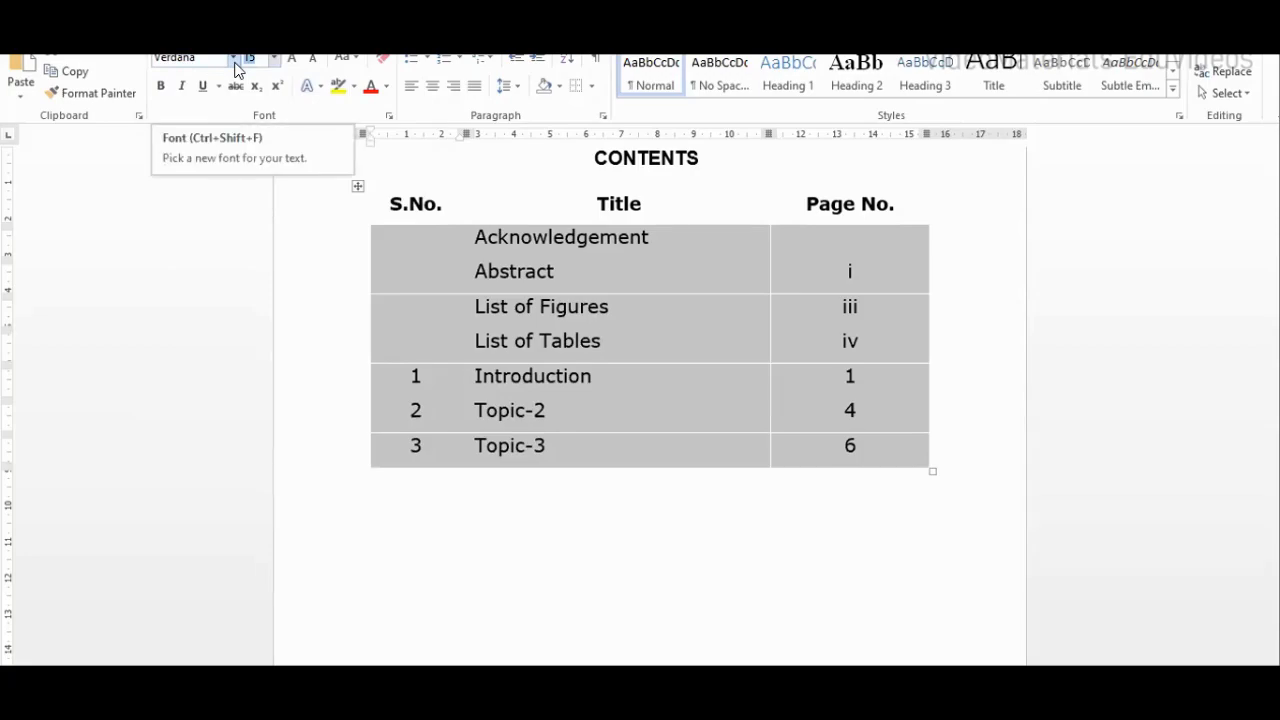
type("12")
key("Return")
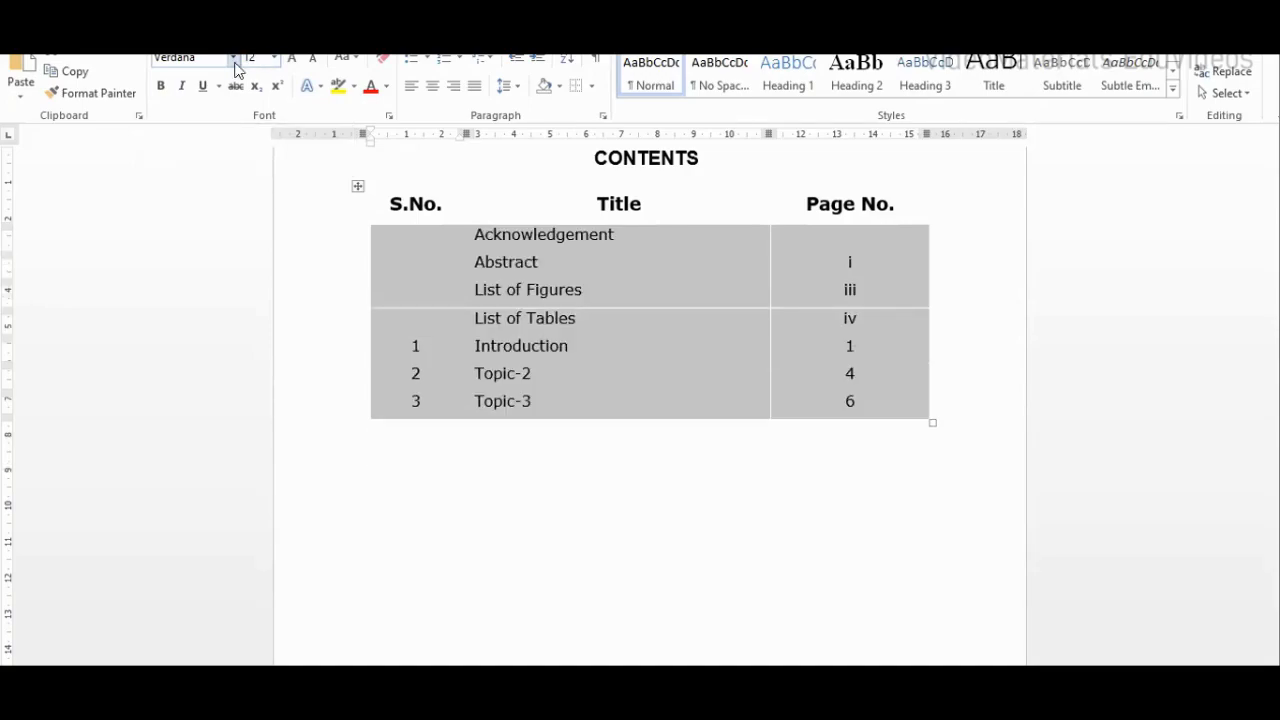
key("ctrl+p")
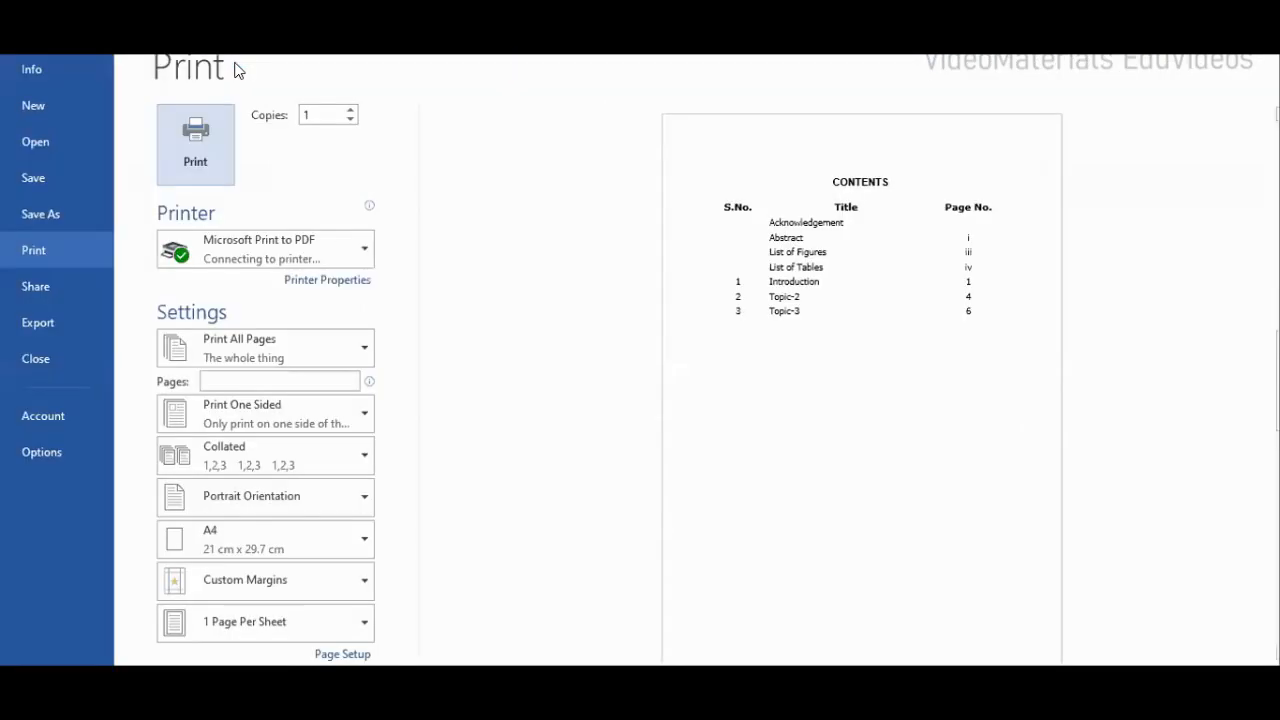